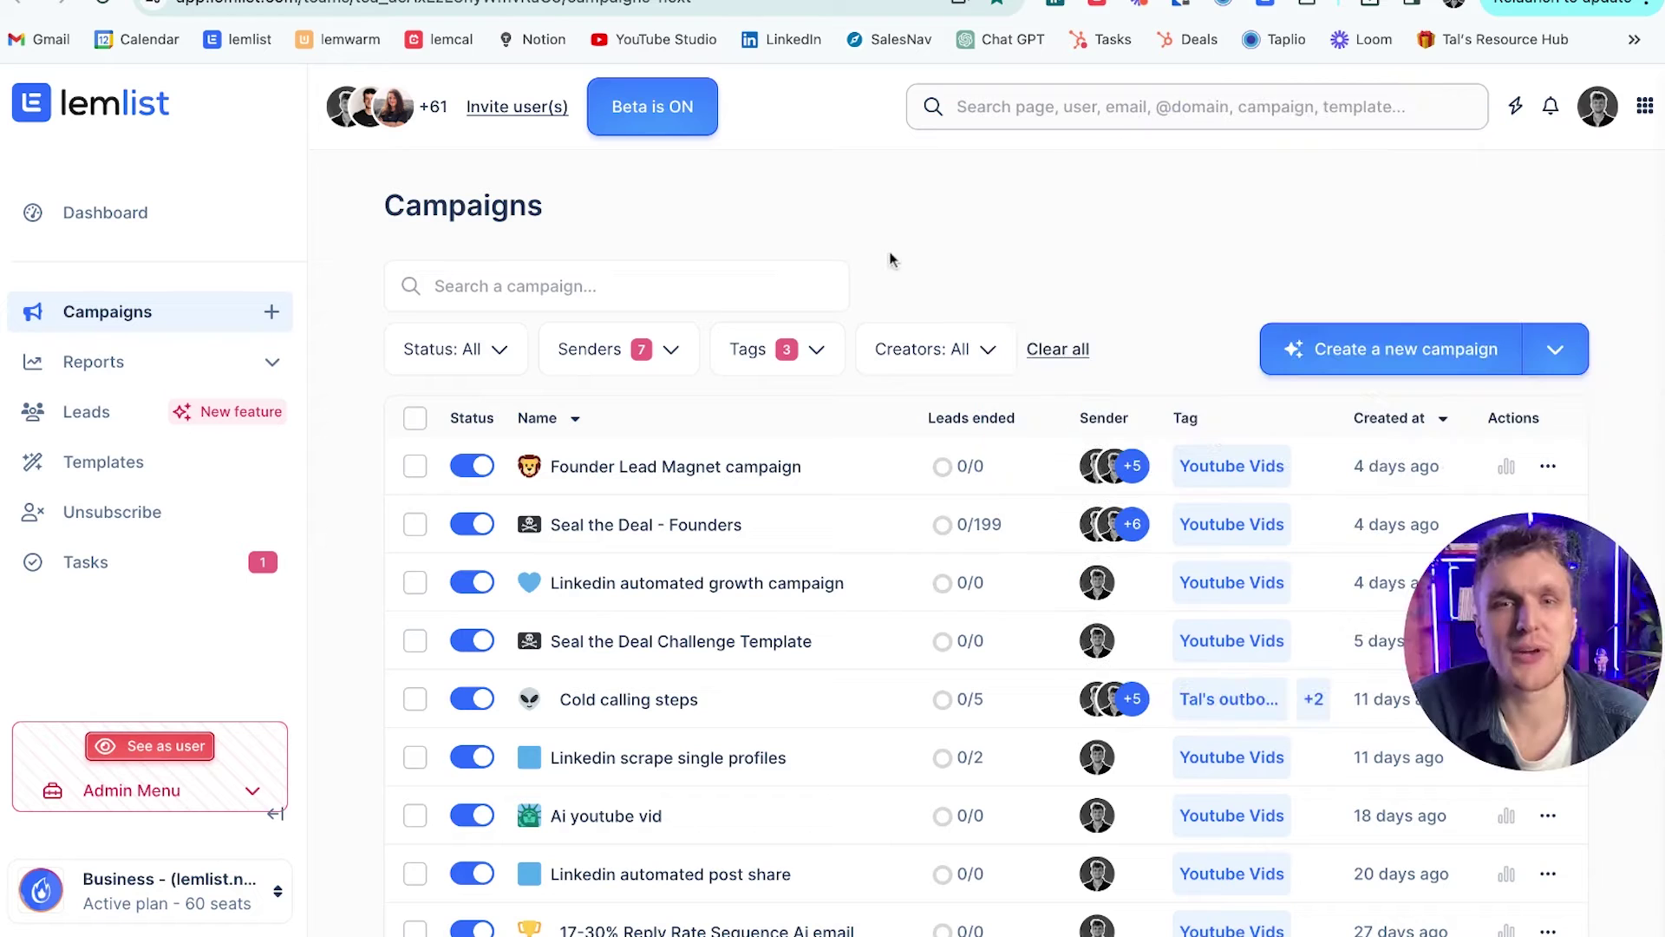
- Go to the account's Integrations settings and browse the connected Salesforce, Hubspot and Aircall integrations
{"action": "left_click", "coordinate": [1598, 106]}
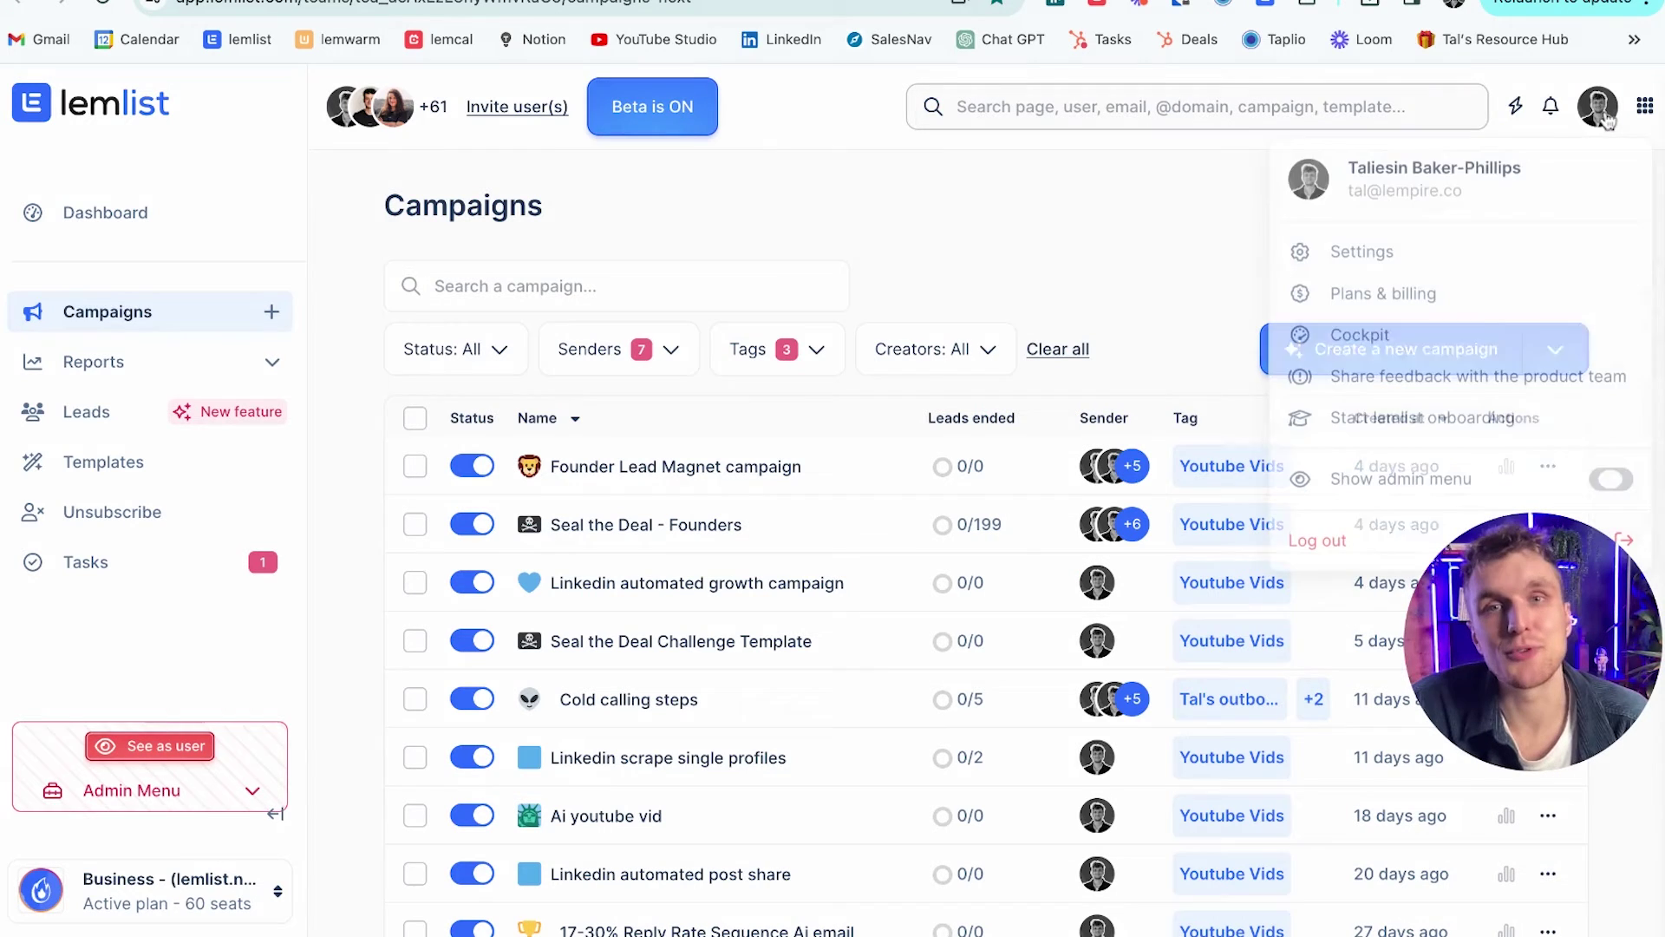
{"action": "left_click", "coordinate": [1461, 257]}
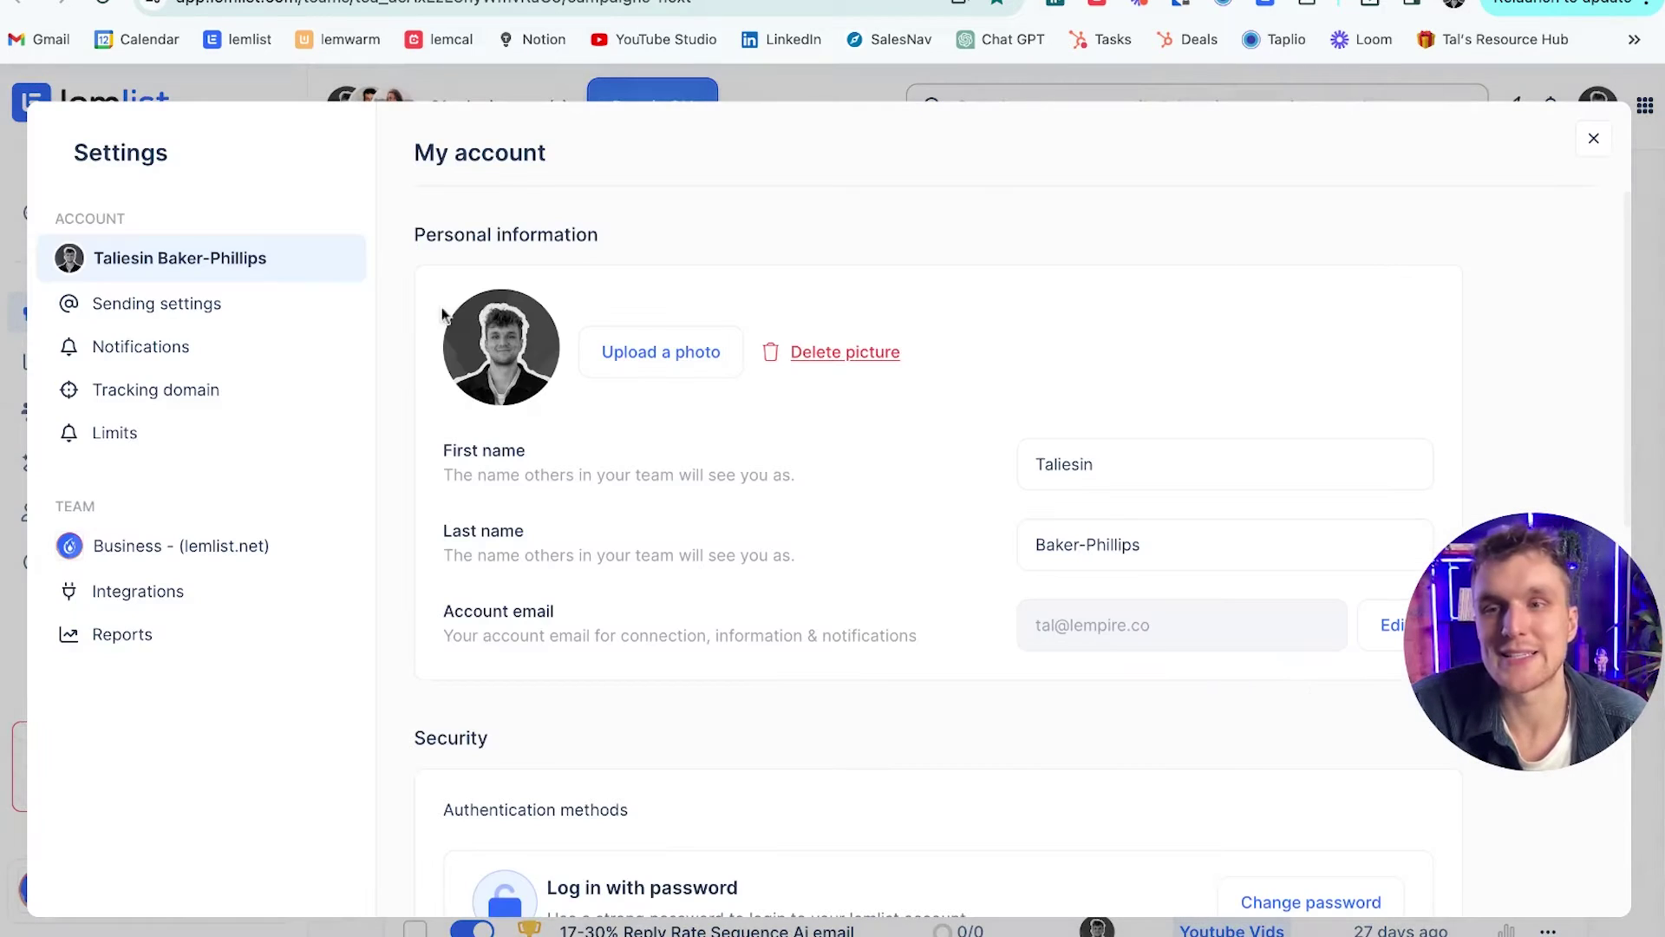
{"action": "left_click", "coordinate": [247, 607]}
{"action": "scroll", "coordinate": [955, 480], "scroll_direction": "down", "scroll_amount": 5}
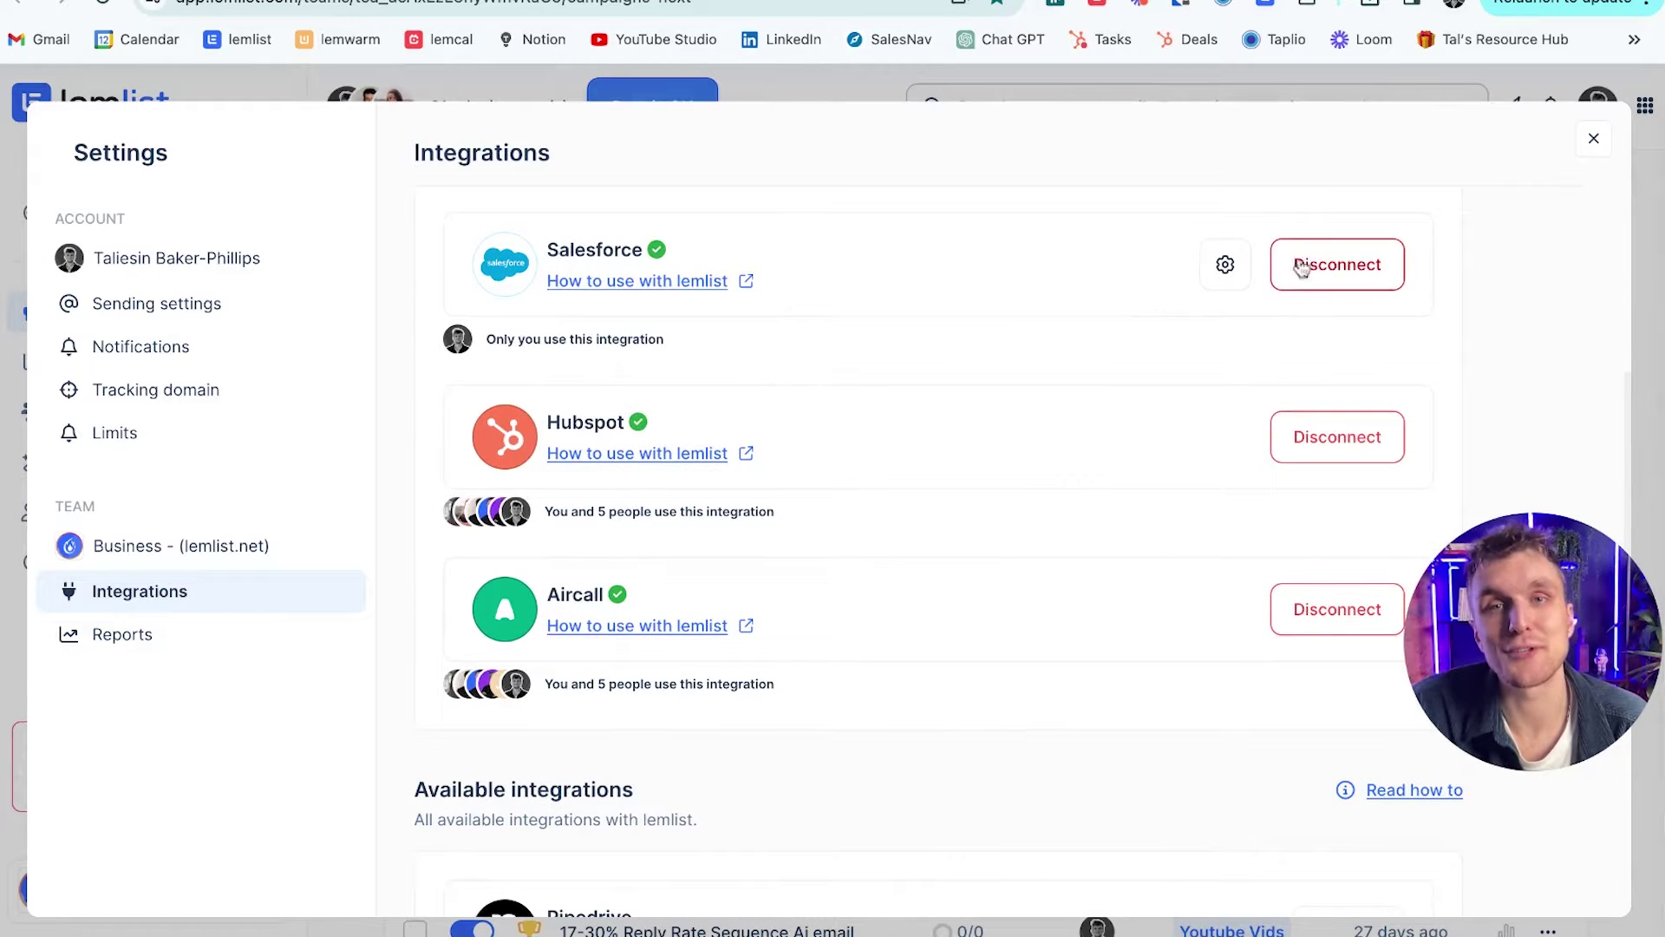
{"action": "scroll", "coordinate": [1253, 468], "scroll_direction": "down", "scroll_amount": 6}
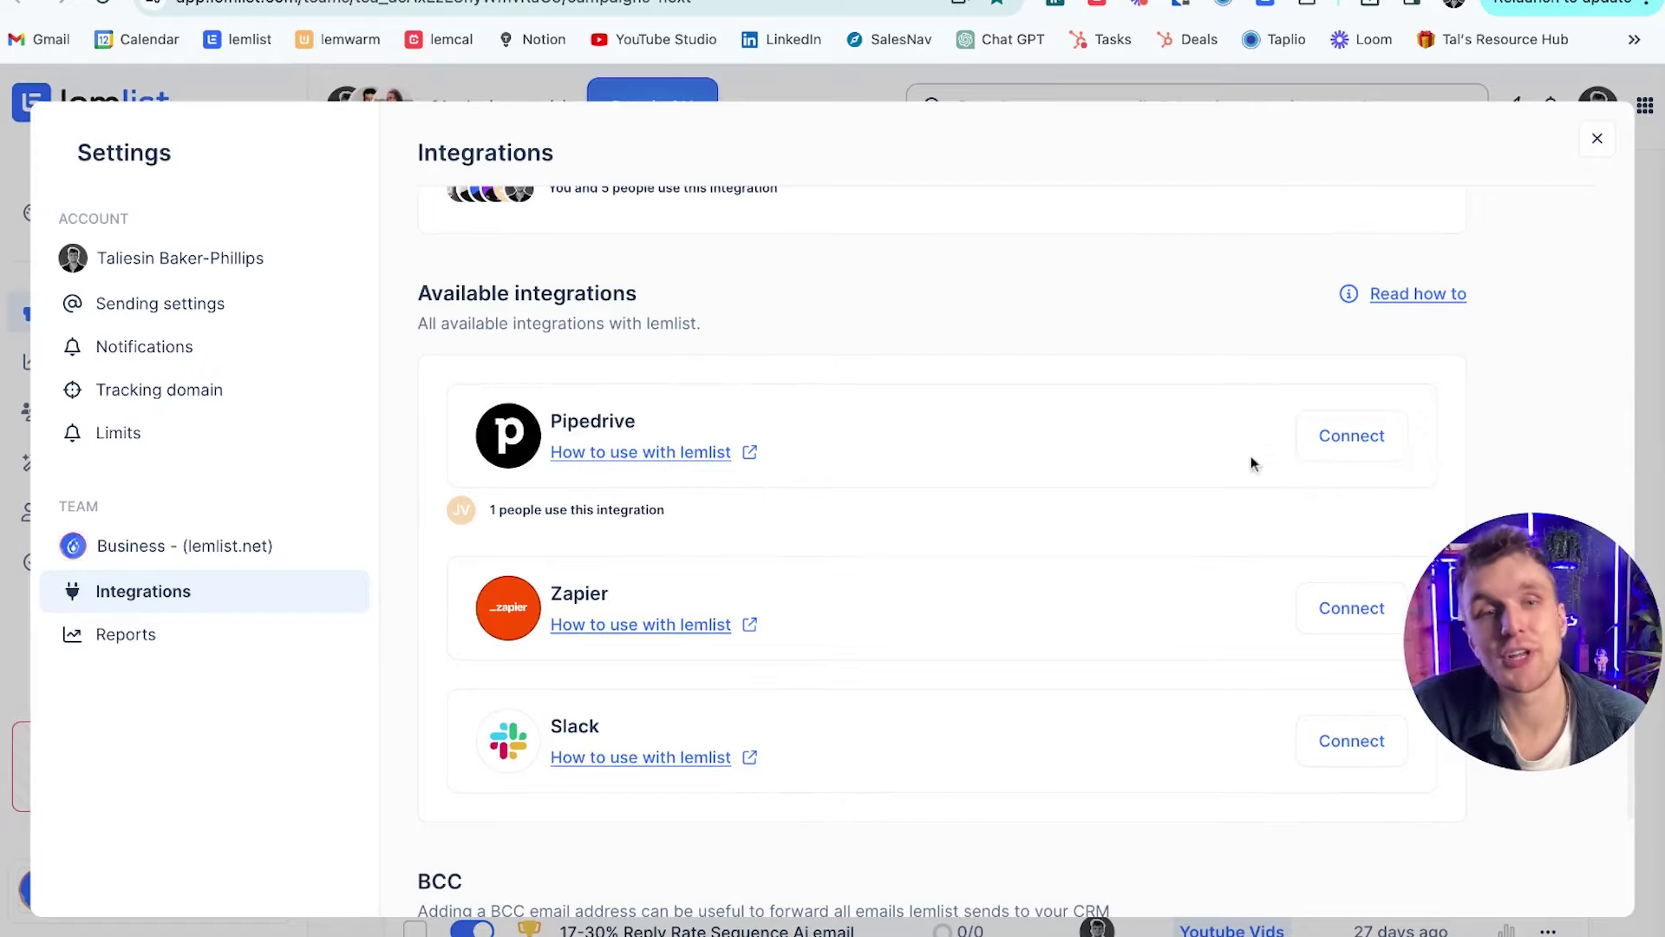
{"action": "scroll", "coordinate": [1290, 436], "scroll_direction": "up", "scroll_amount": 1}
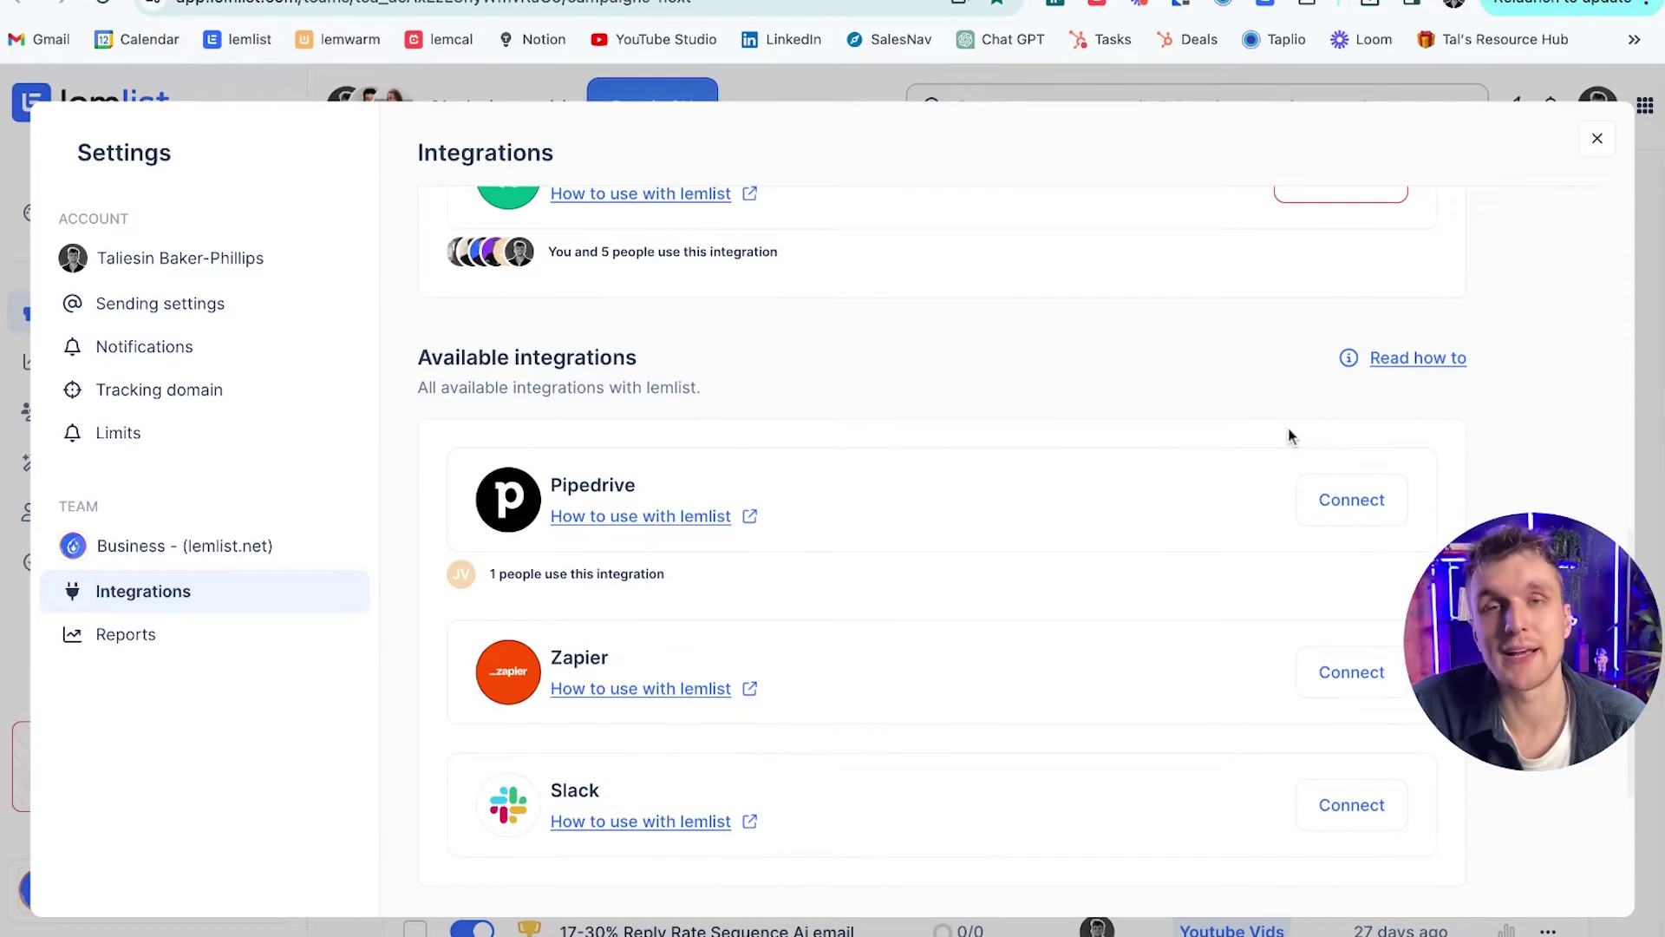
{"action": "scroll", "coordinate": [1290, 437], "scroll_direction": "up", "scroll_amount": 6}
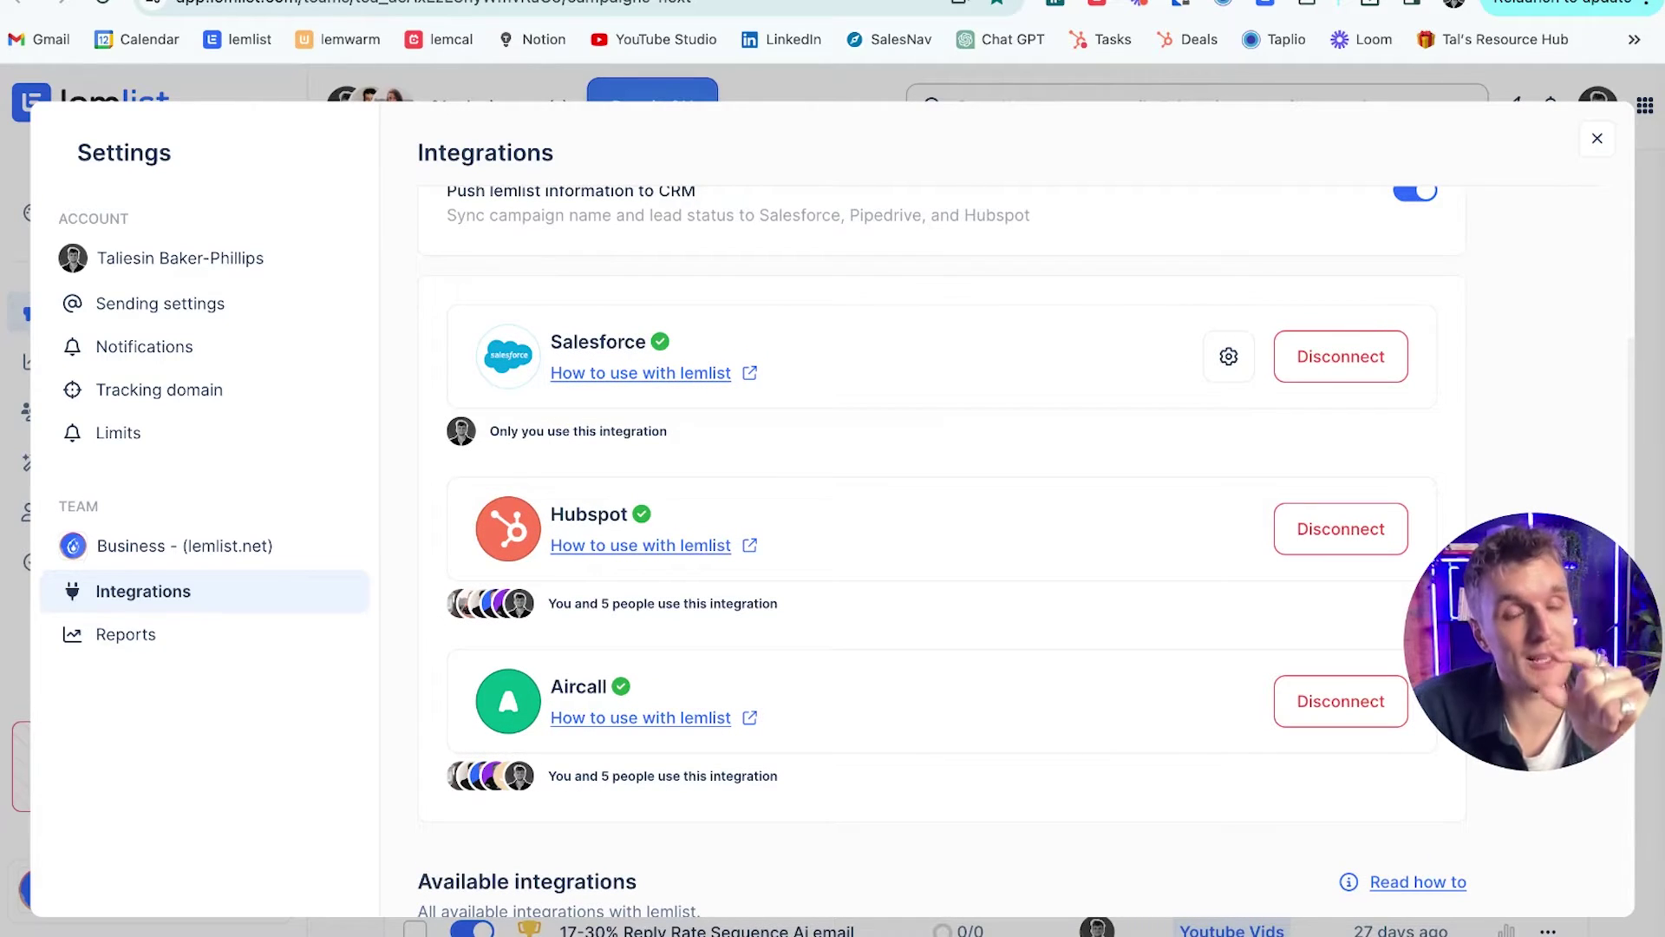
- Open the Salesforce integration settings and read the 'Store lemlist activities as' section
{"action": "left_click", "coordinate": [1228, 356]}
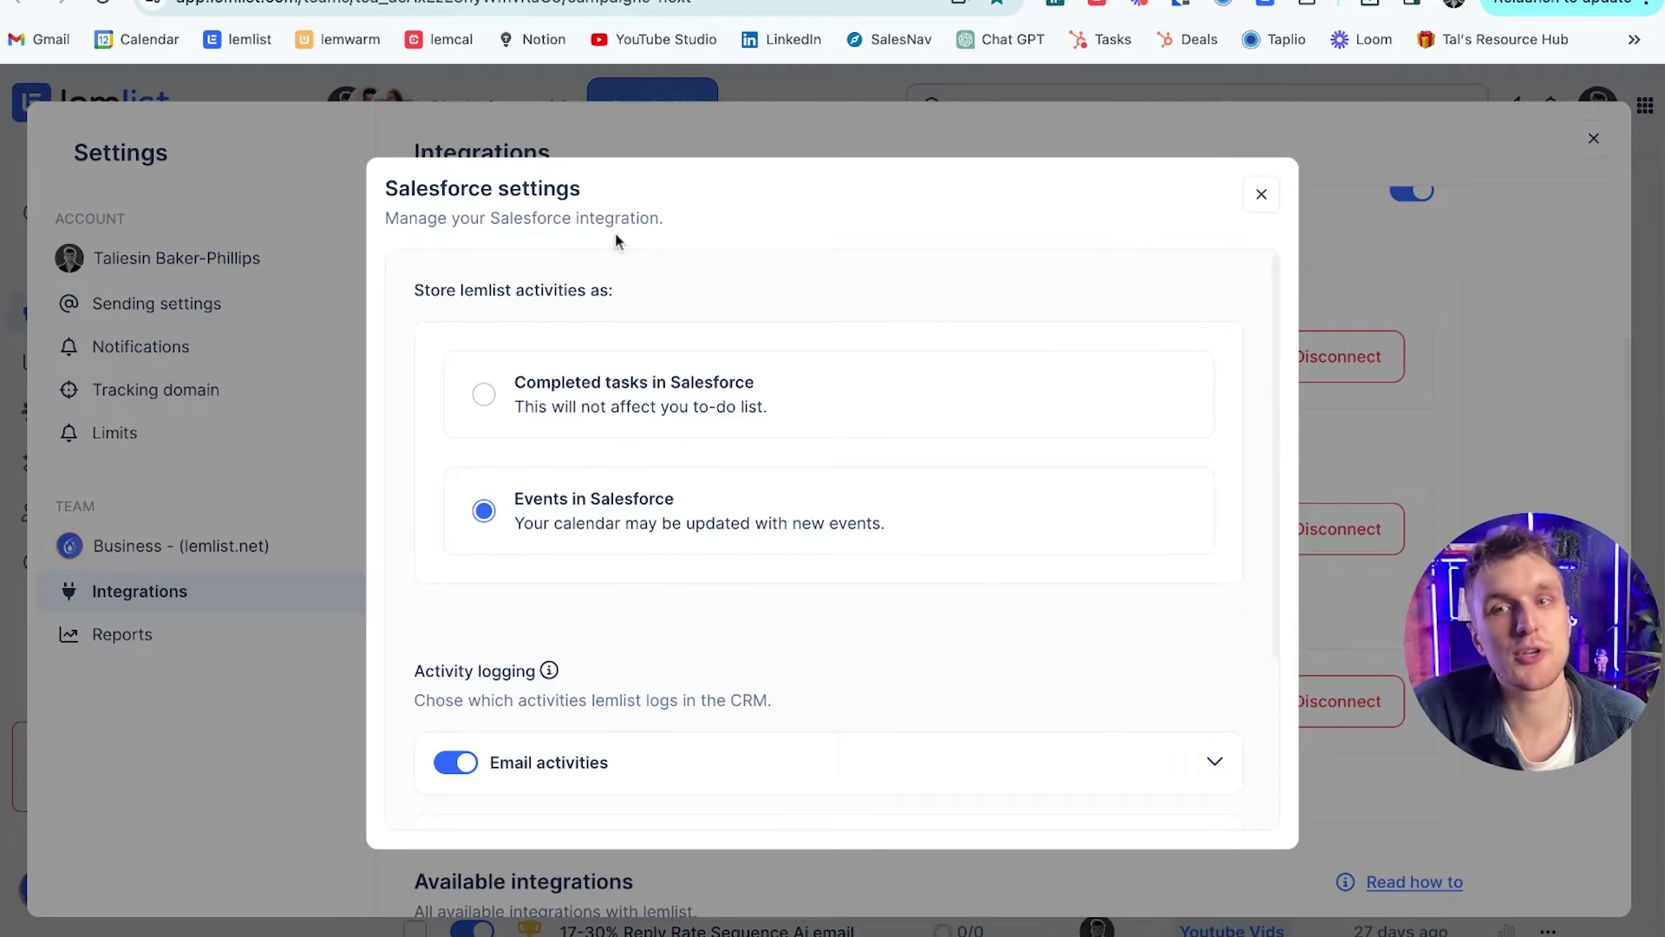
{"action": "triple_click", "coordinate": [517, 286]}
{"action": "left_click", "coordinate": [706, 288]}
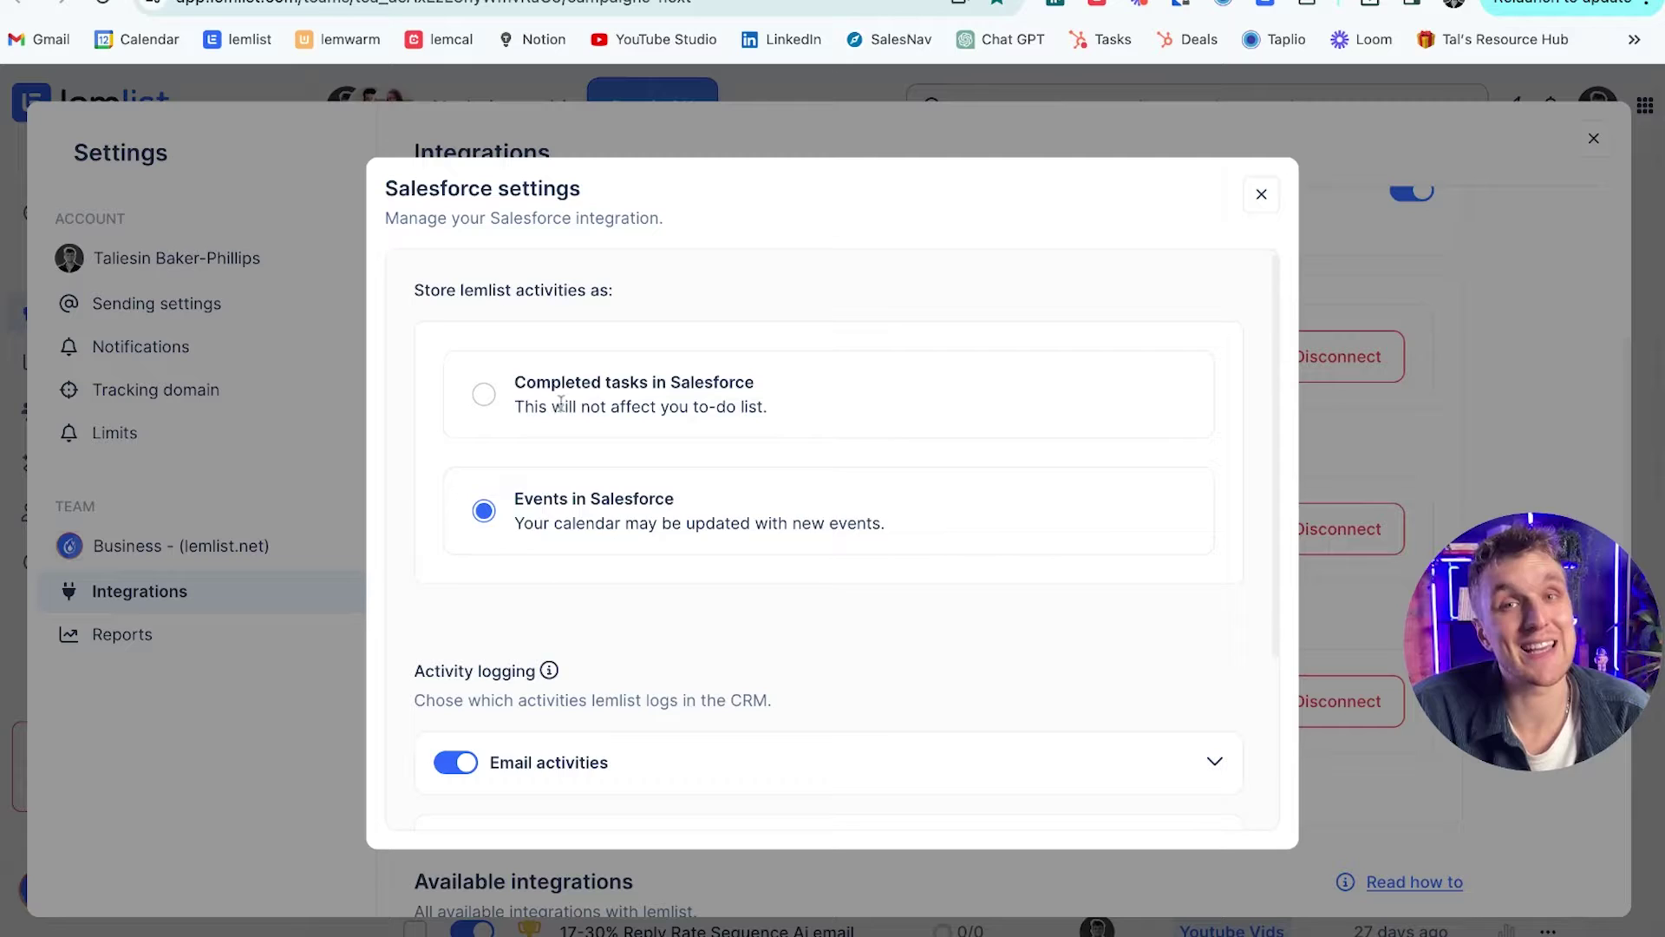
{"action": "scroll", "coordinate": [1063, 500], "scroll_direction": "down", "scroll_amount": 3}
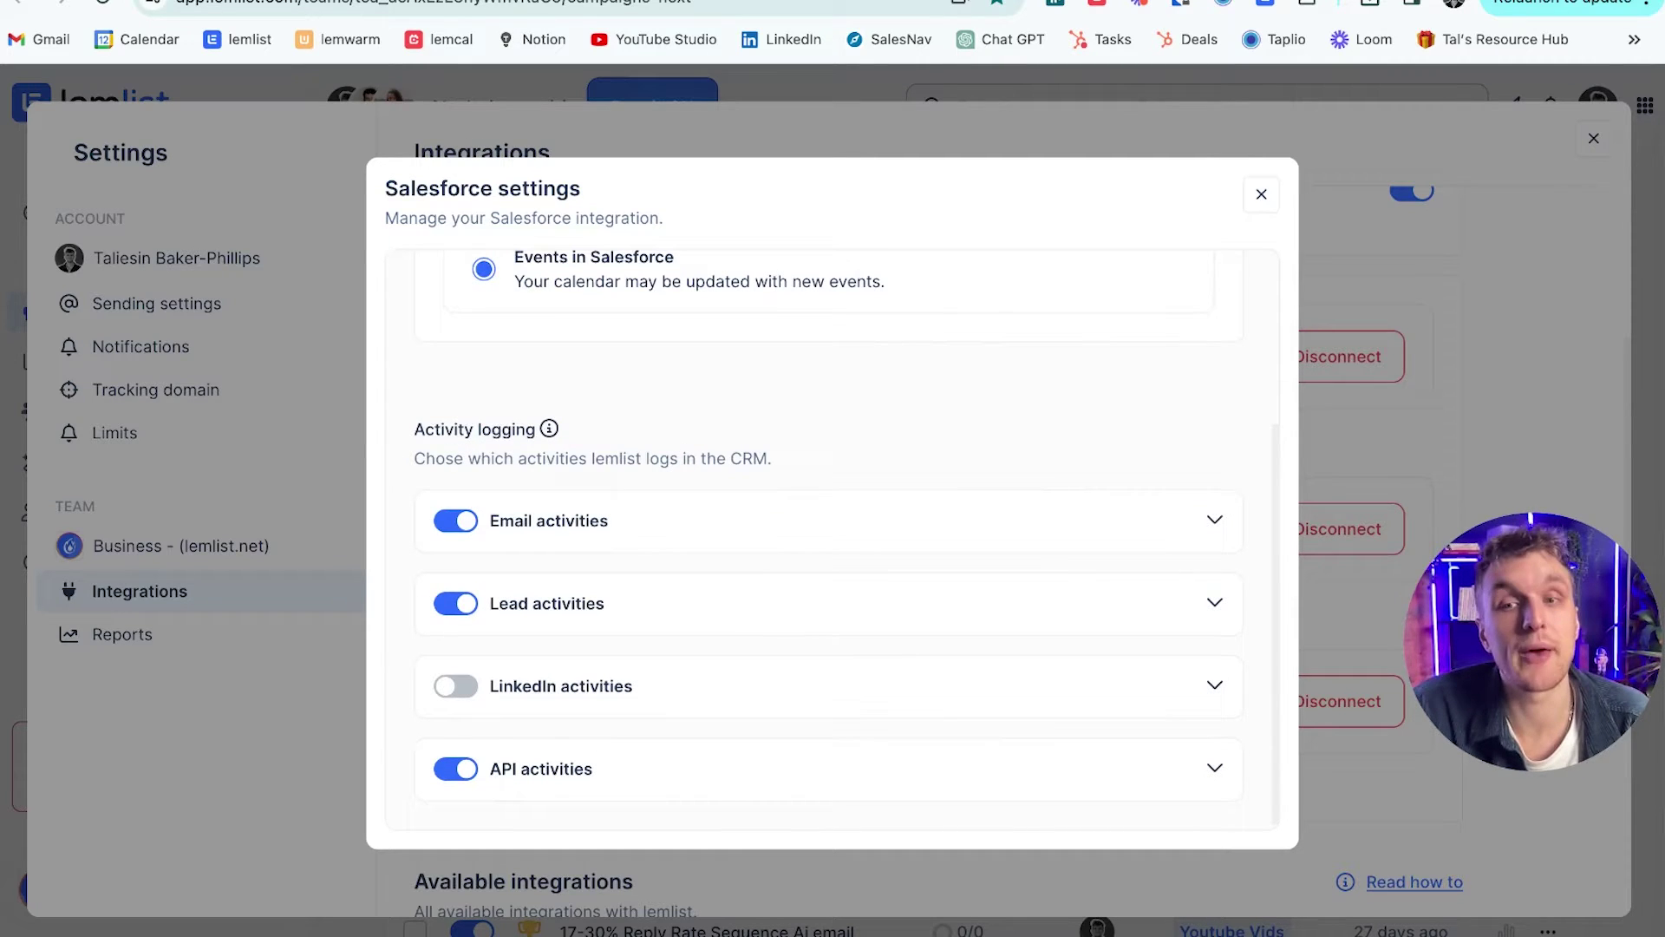
- Expand the Email and Lead activity options to review what is logged to Salesforce
{"action": "left_click", "coordinate": [1215, 520]}
{"action": "scroll", "coordinate": [996, 606], "scroll_direction": "down", "scroll_amount": 2}
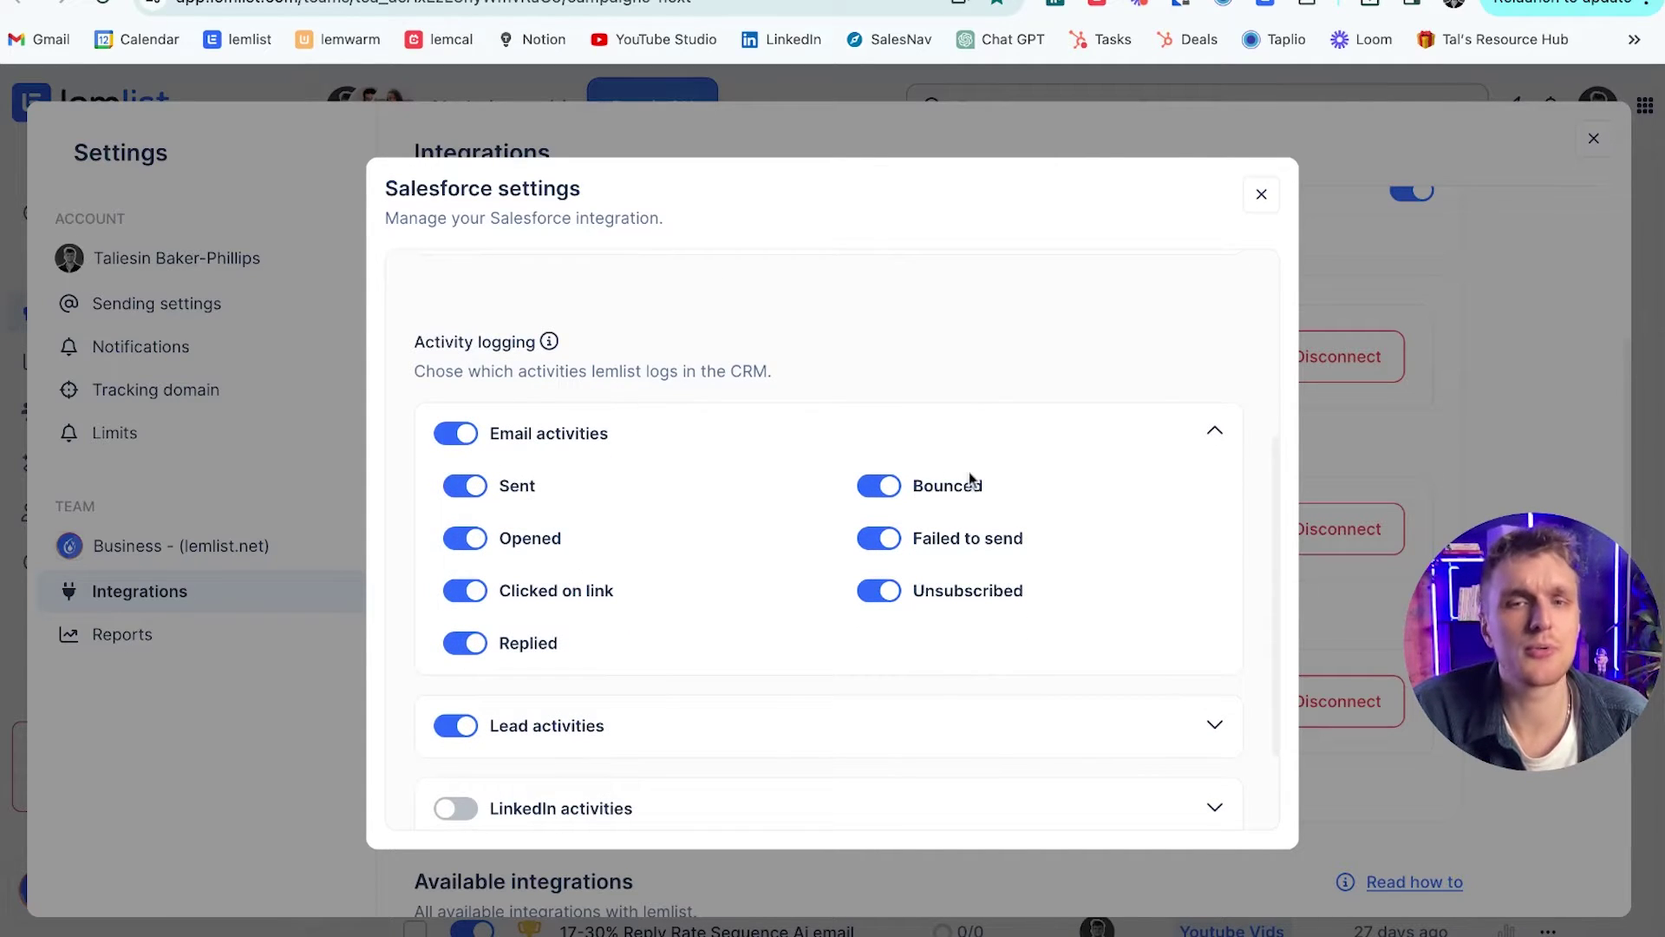
{"action": "scroll", "coordinate": [902, 733], "scroll_direction": "down", "scroll_amount": 2}
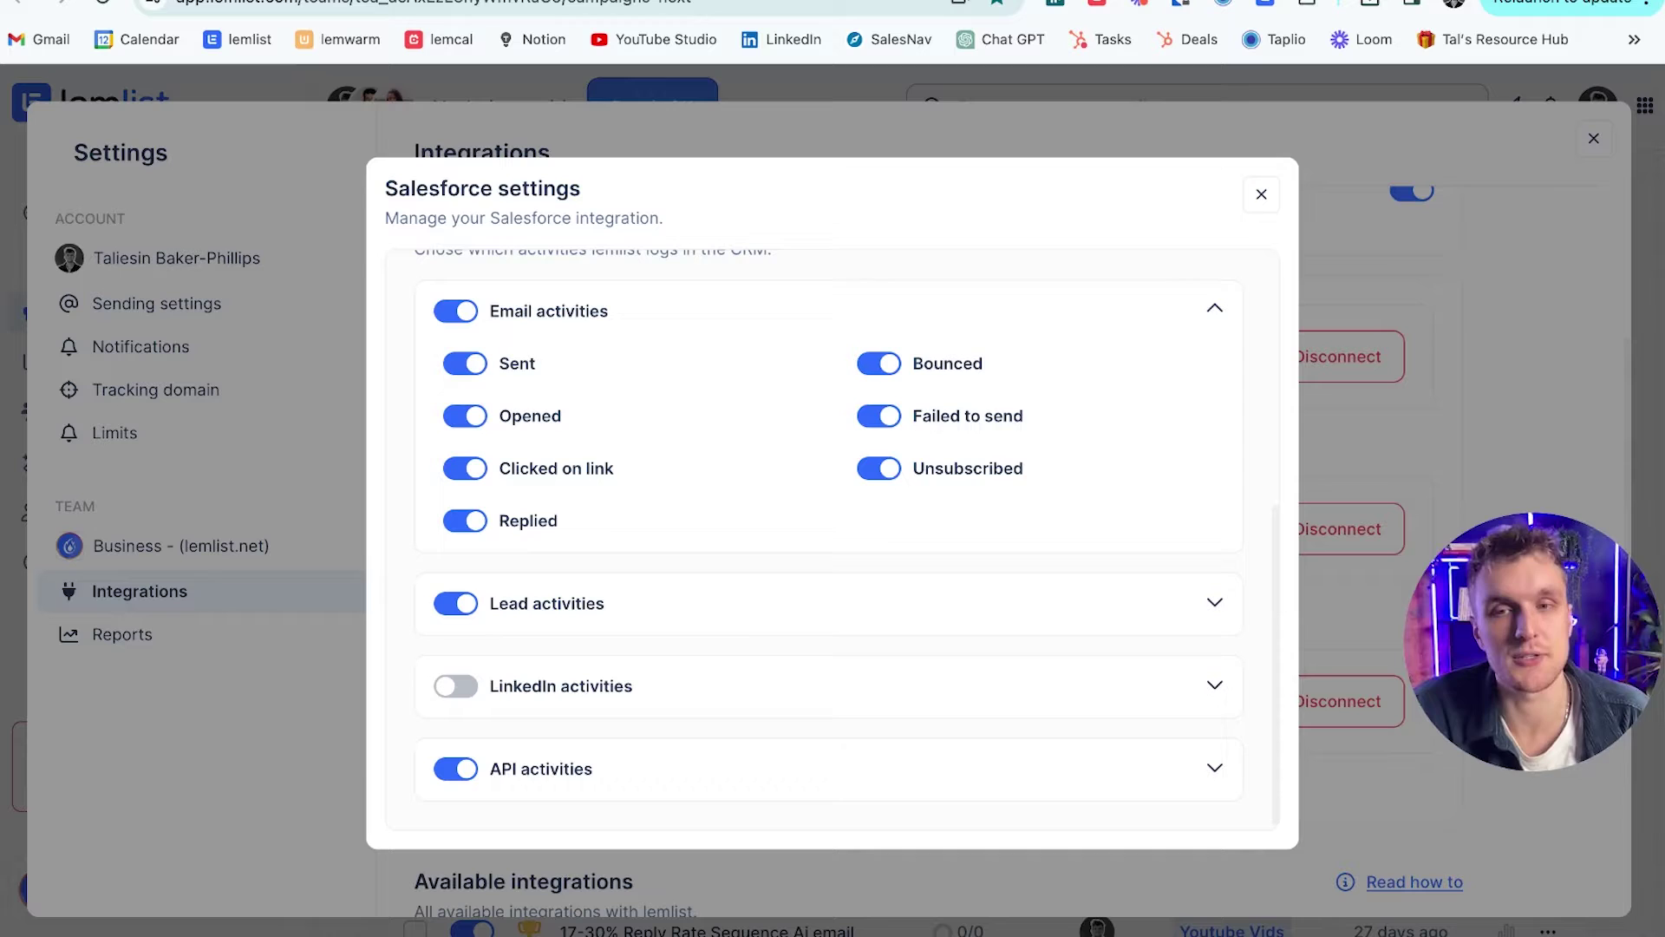
{"action": "left_click", "coordinate": [745, 627]}
{"action": "scroll", "coordinate": [955, 692], "scroll_direction": "down", "scroll_amount": 2}
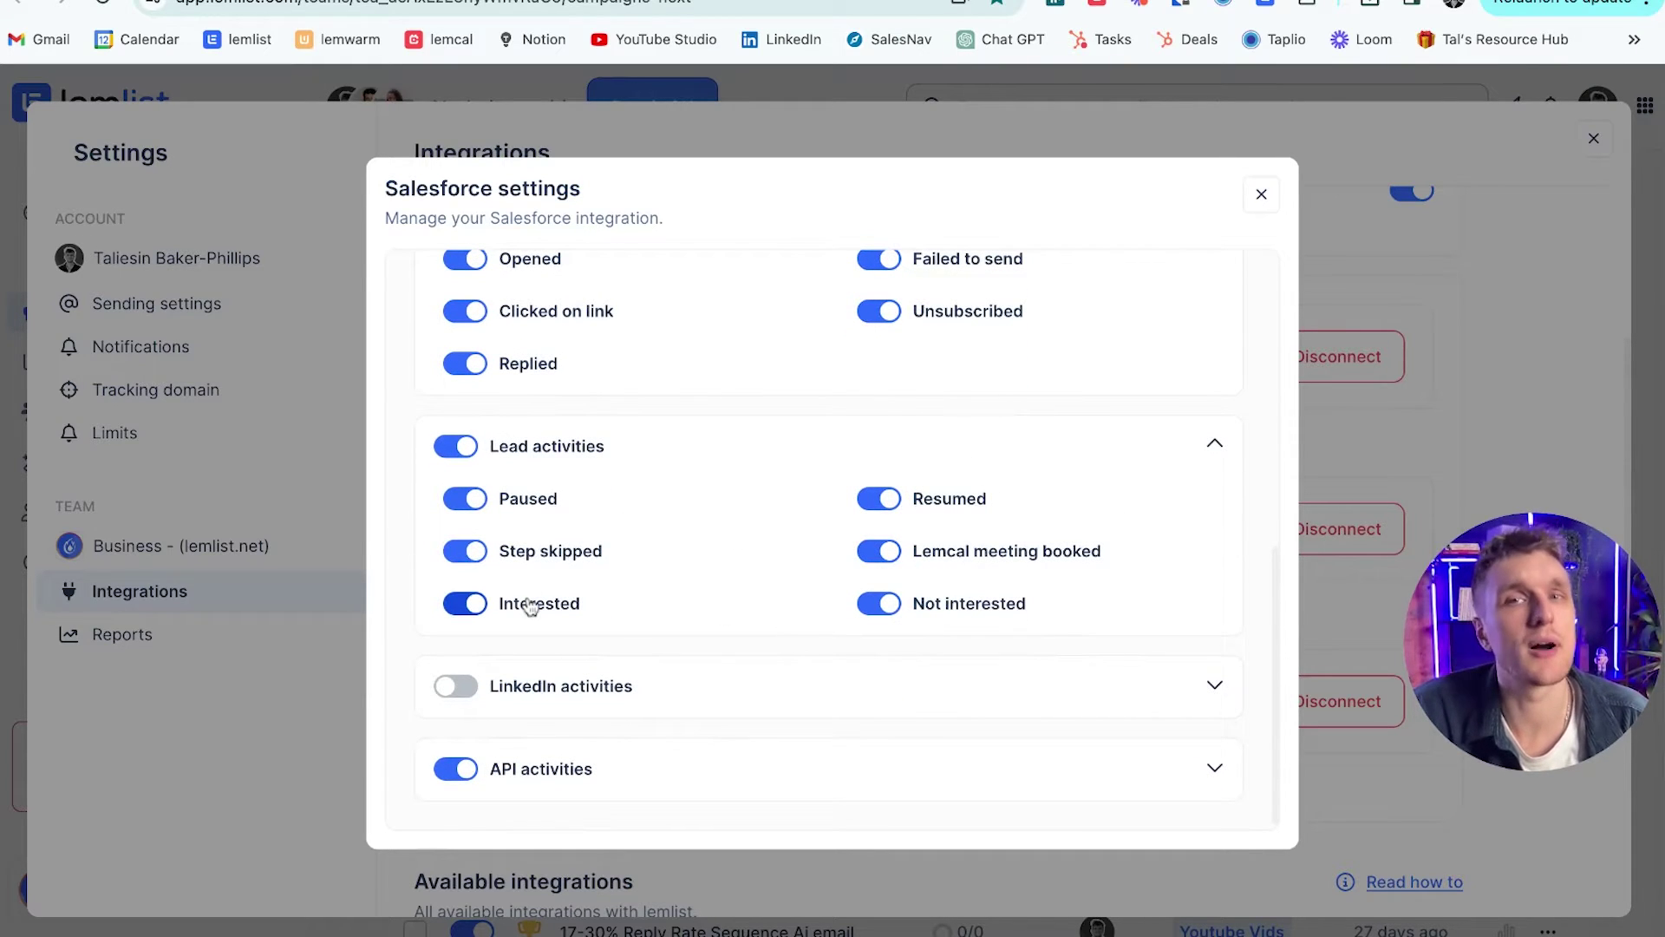
- Expand the LinkedIn and API activity options, then close the Salesforce settings
{"action": "left_click", "coordinate": [720, 685]}
{"action": "scroll", "coordinate": [729, 690], "scroll_direction": "down", "scroll_amount": 2}
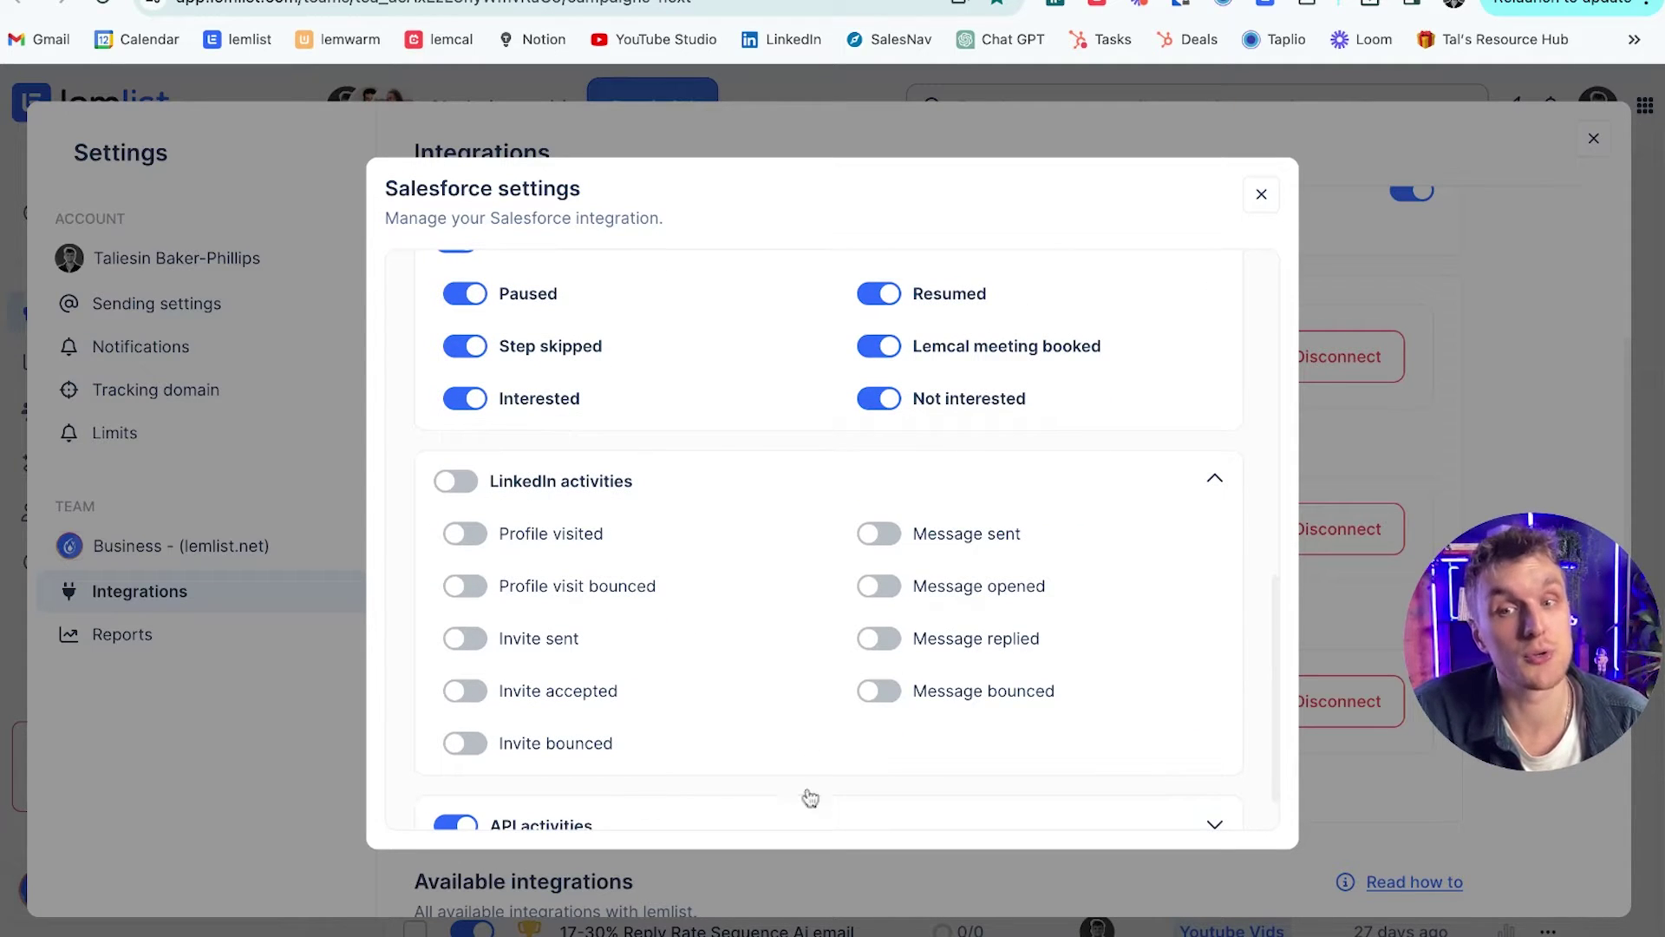
{"action": "scroll", "coordinate": [711, 694], "scroll_direction": "down", "scroll_amount": 1}
{"action": "left_click", "coordinate": [772, 744]}
{"action": "scroll", "coordinate": [784, 754], "scroll_direction": "down", "scroll_amount": 2}
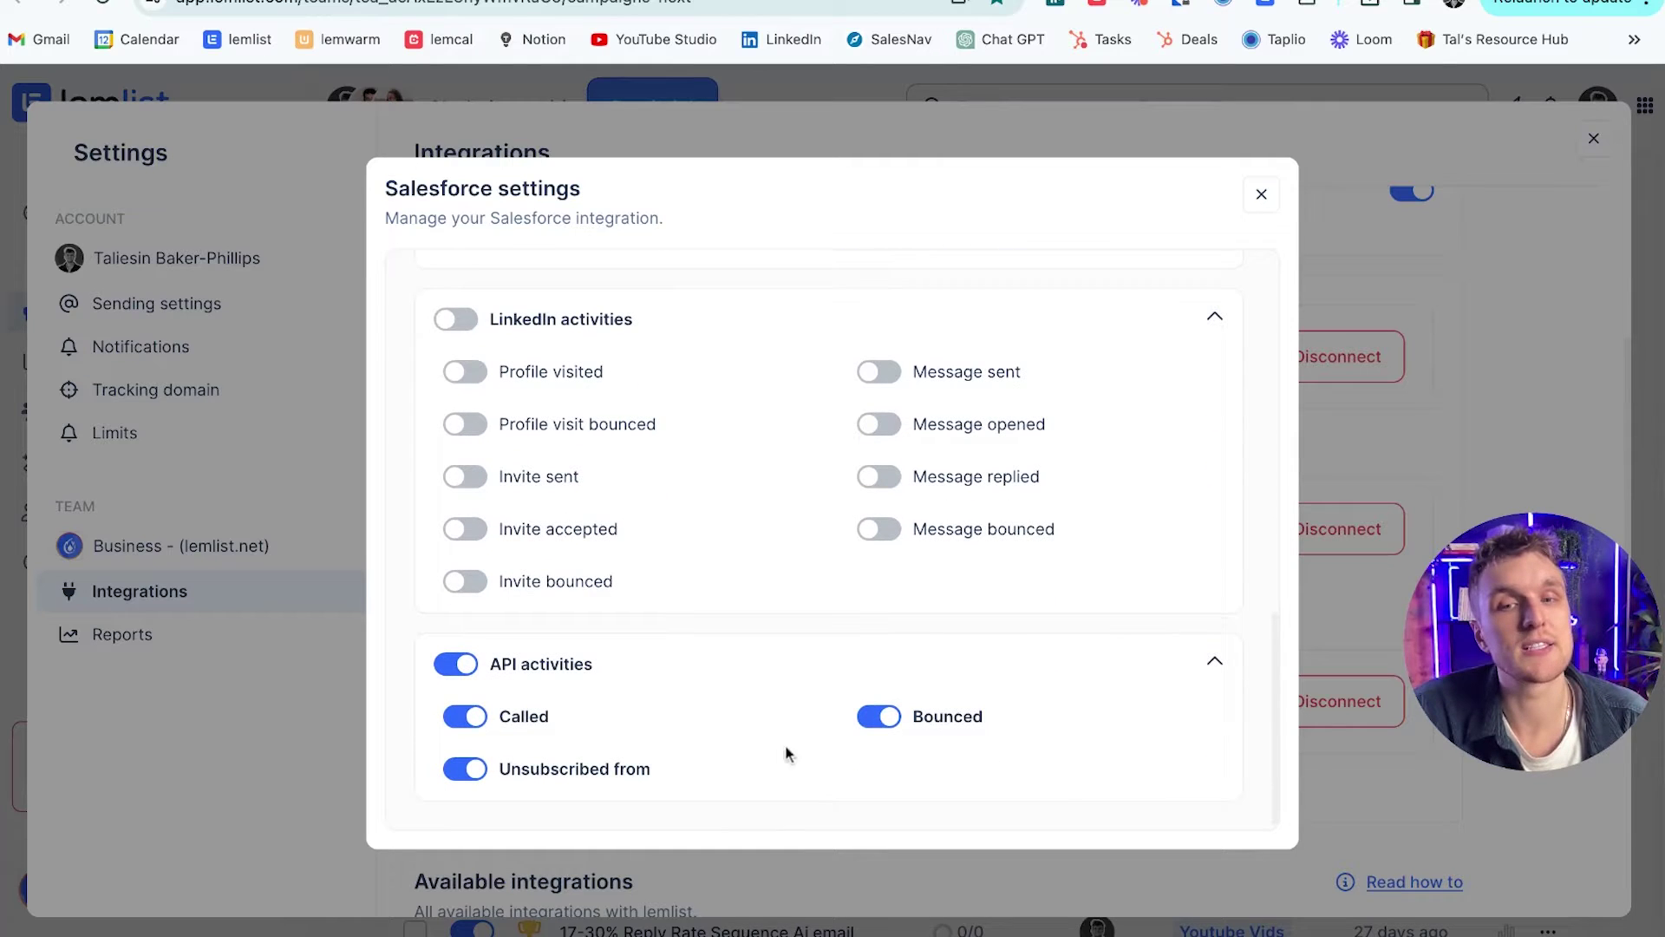
{"action": "left_click", "coordinate": [1649, 158]}
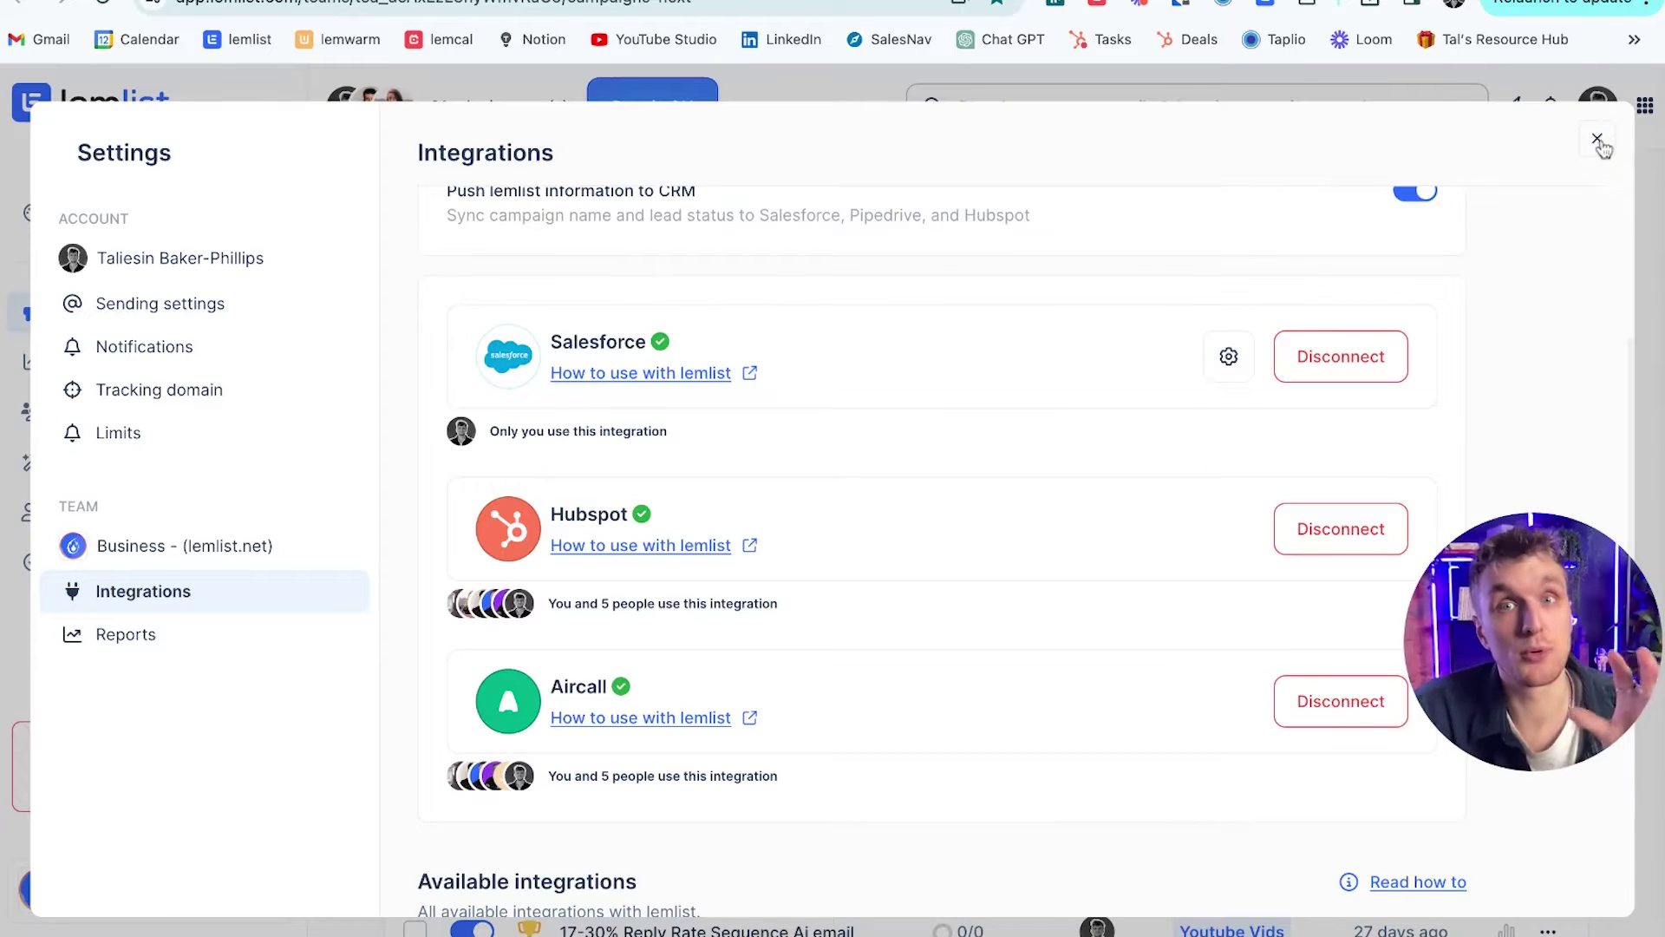
- Leave Settings, create the new campaign and start importing new leads into its lead list
{"action": "left_click", "coordinate": [1600, 144]}
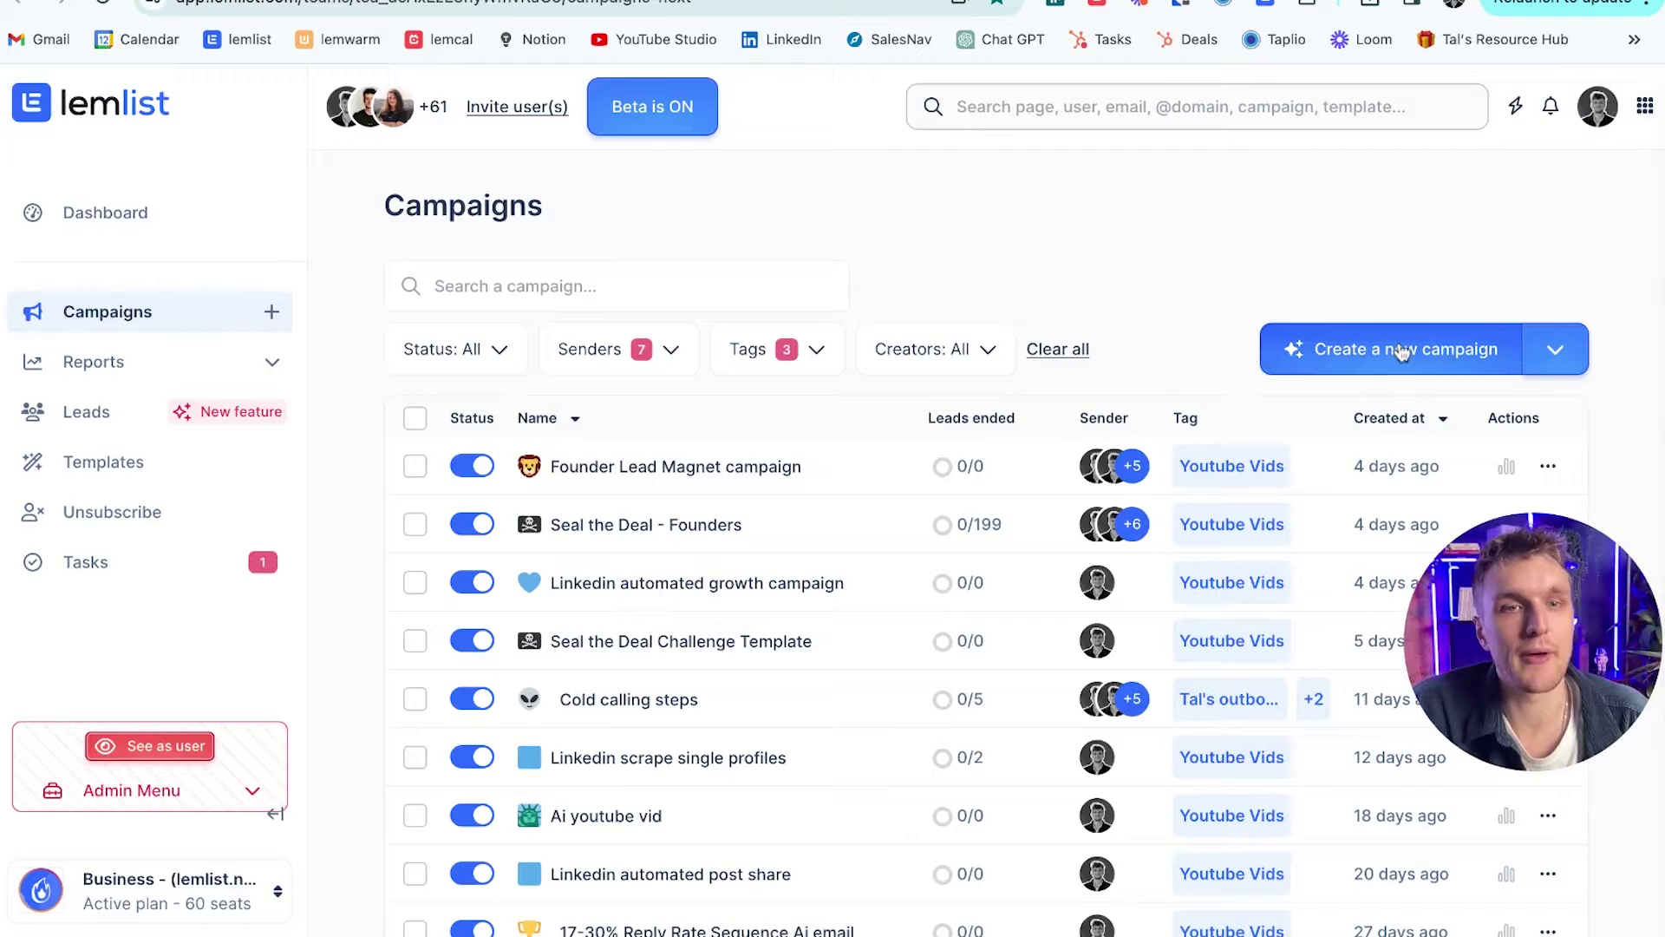
{"action": "left_click", "coordinate": [1397, 347]}
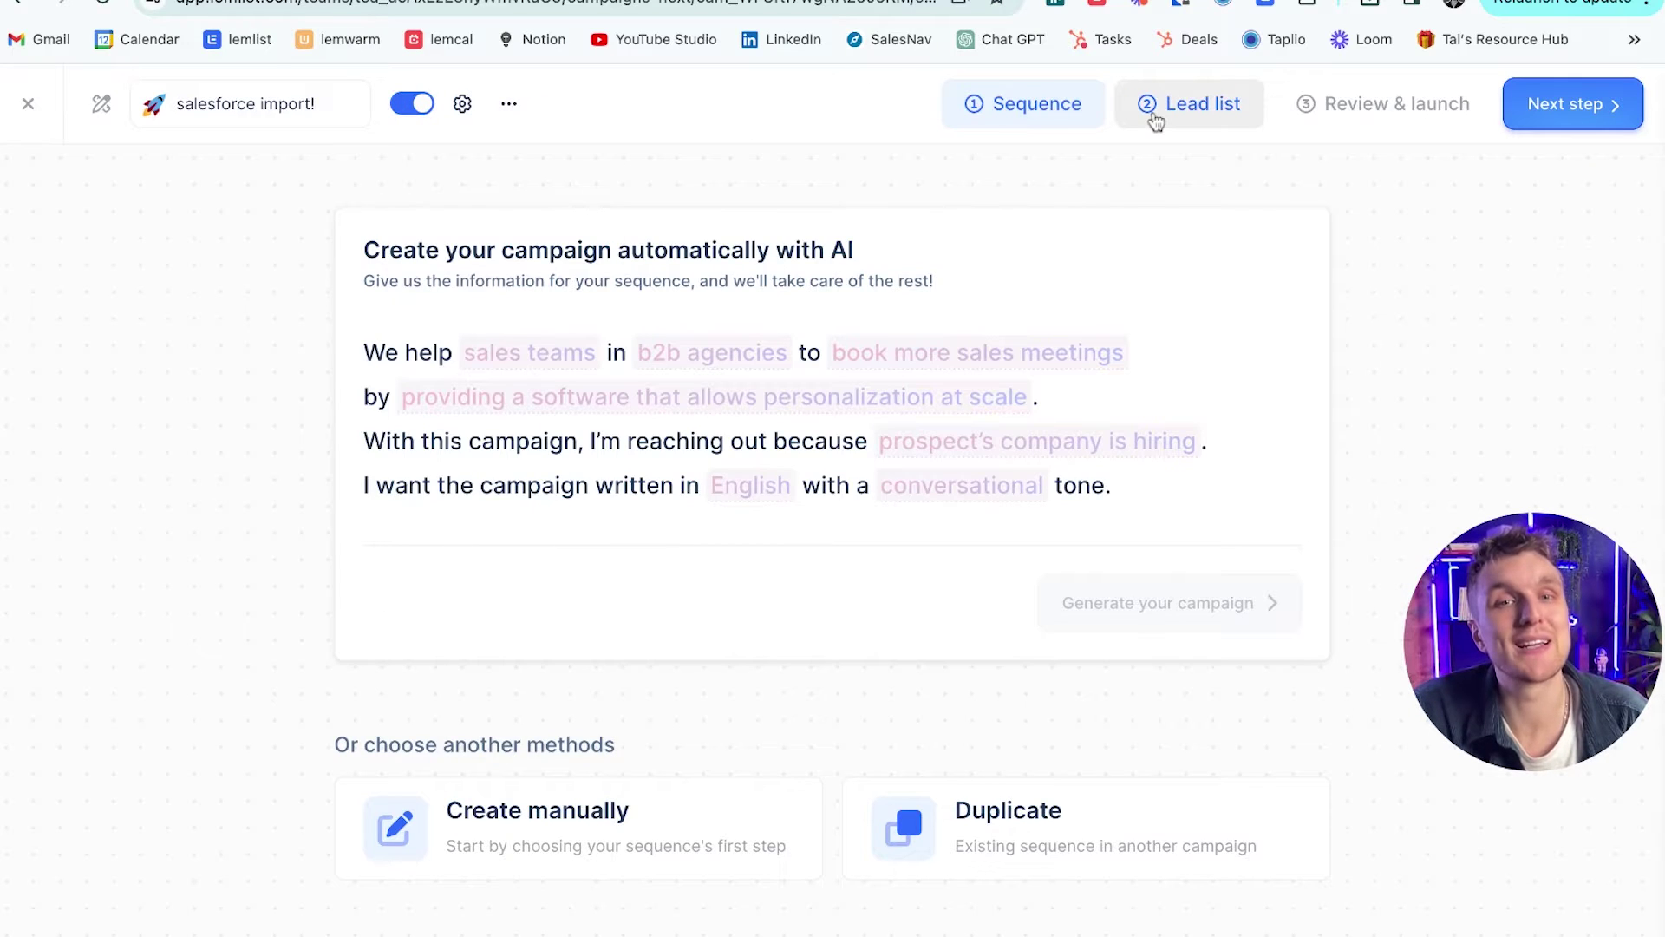
{"action": "left_click", "coordinate": [1156, 122]}
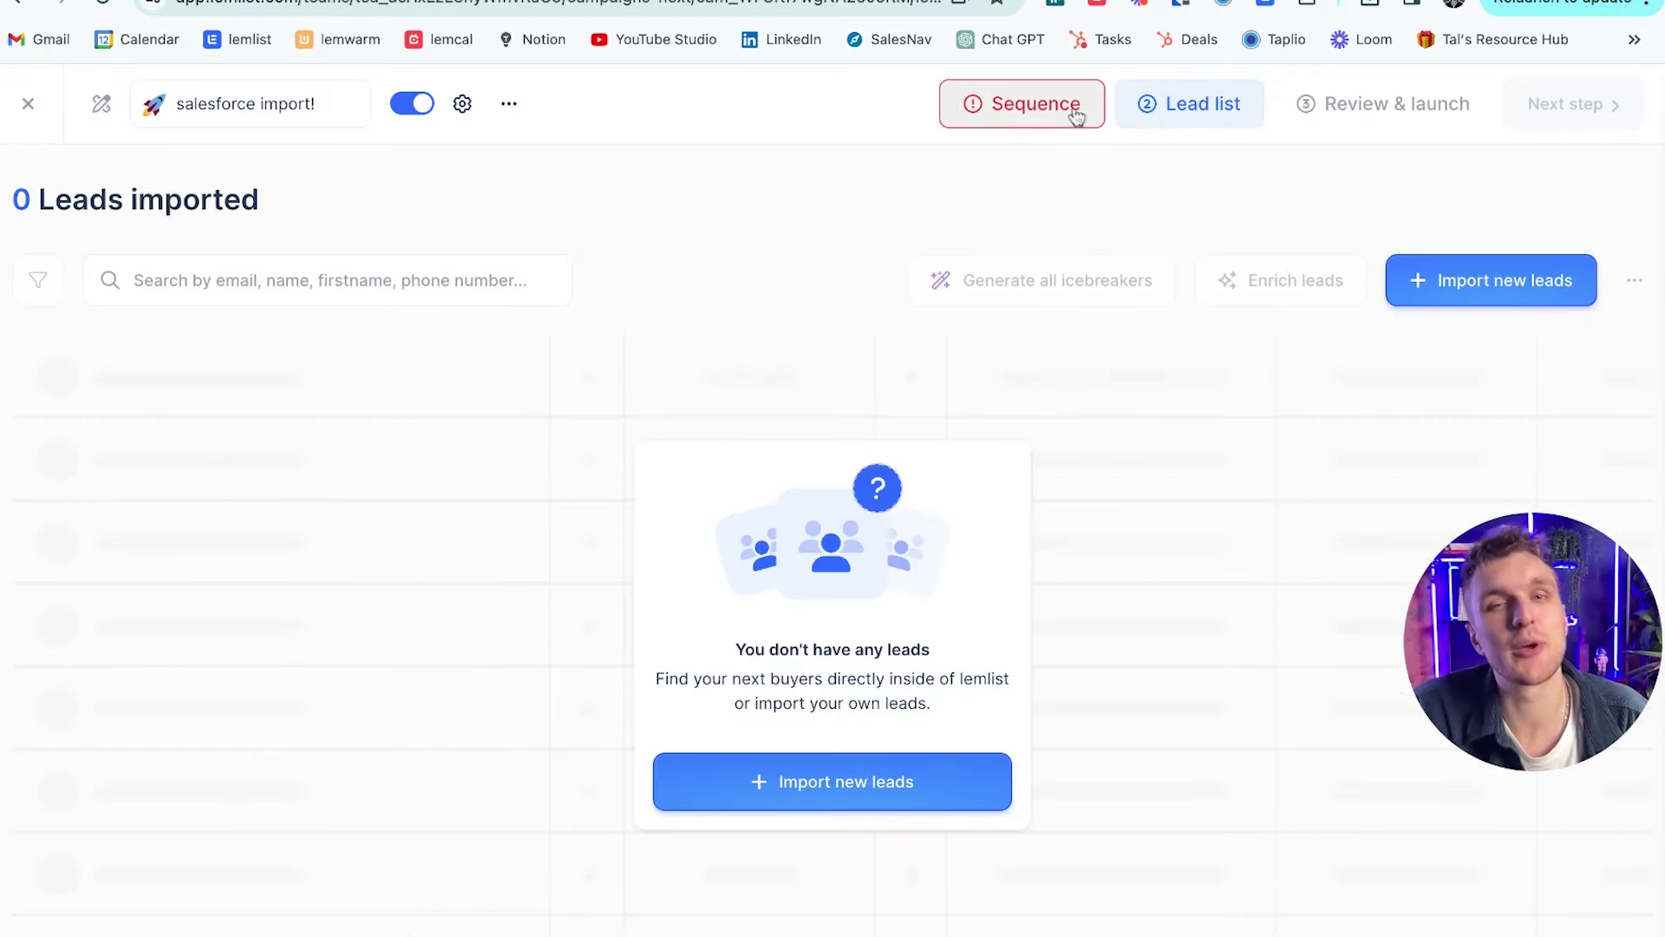
{"action": "left_click", "coordinate": [900, 781]}
- Choose Salesforce as the CRM import source using the connected Salesforce account
{"action": "left_click", "coordinate": [857, 171]}
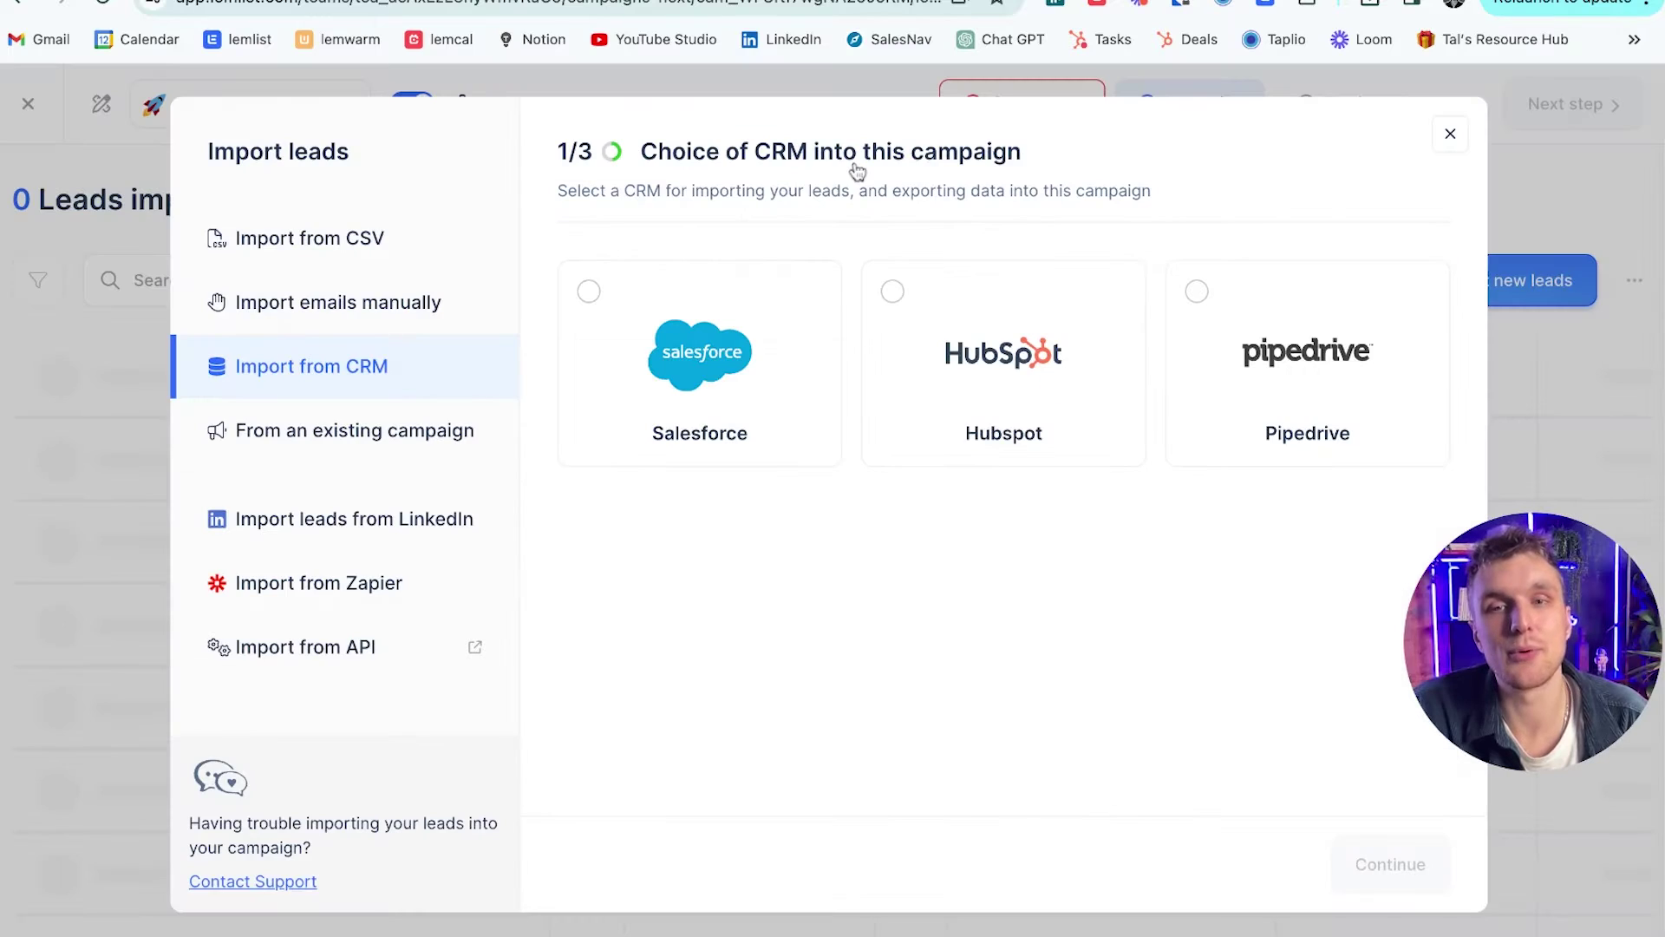
{"action": "left_click", "coordinate": [718, 358]}
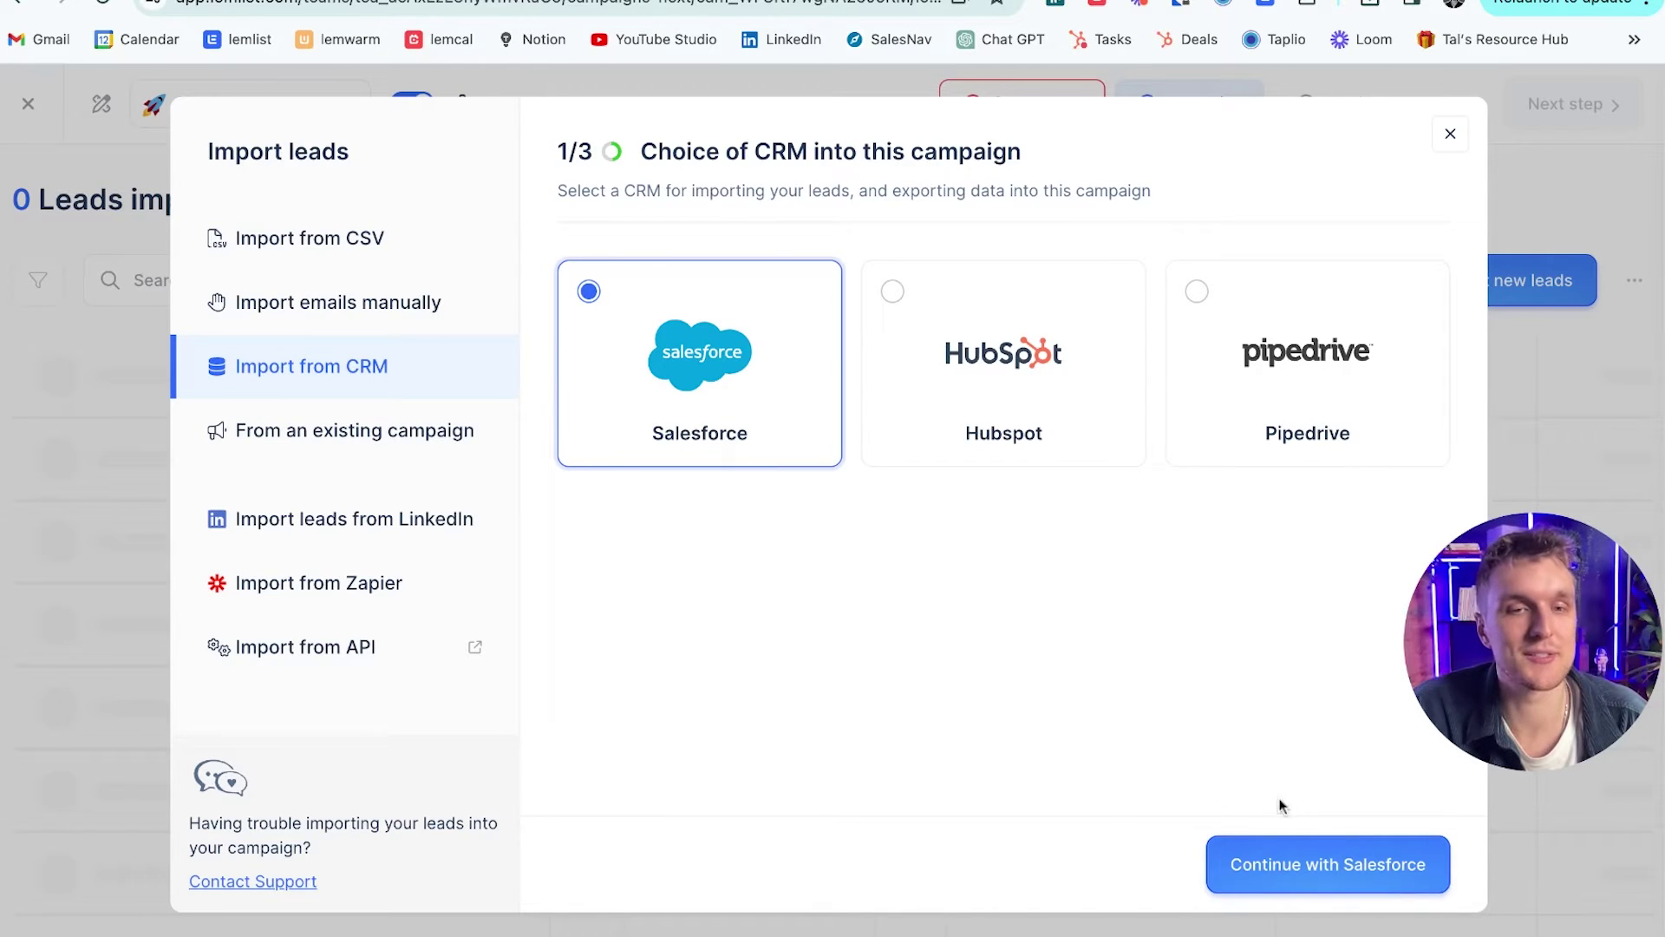
{"action": "left_click", "coordinate": [1304, 854]}
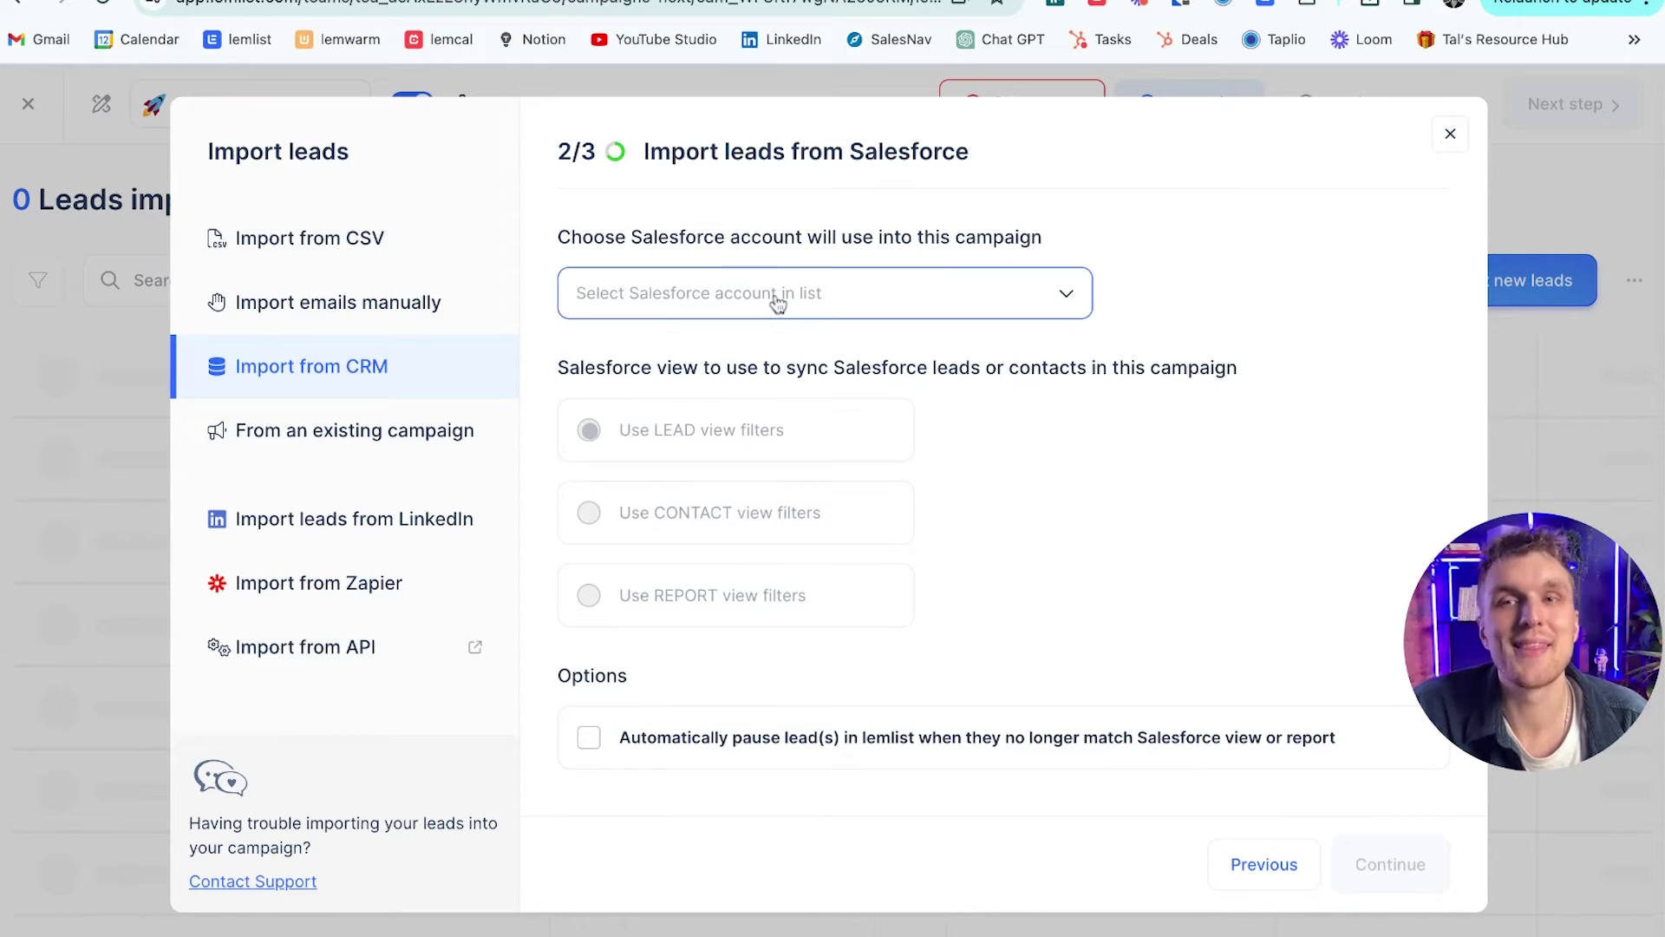
{"action": "left_click", "coordinate": [726, 314]}
{"action": "left_click", "coordinate": [720, 354]}
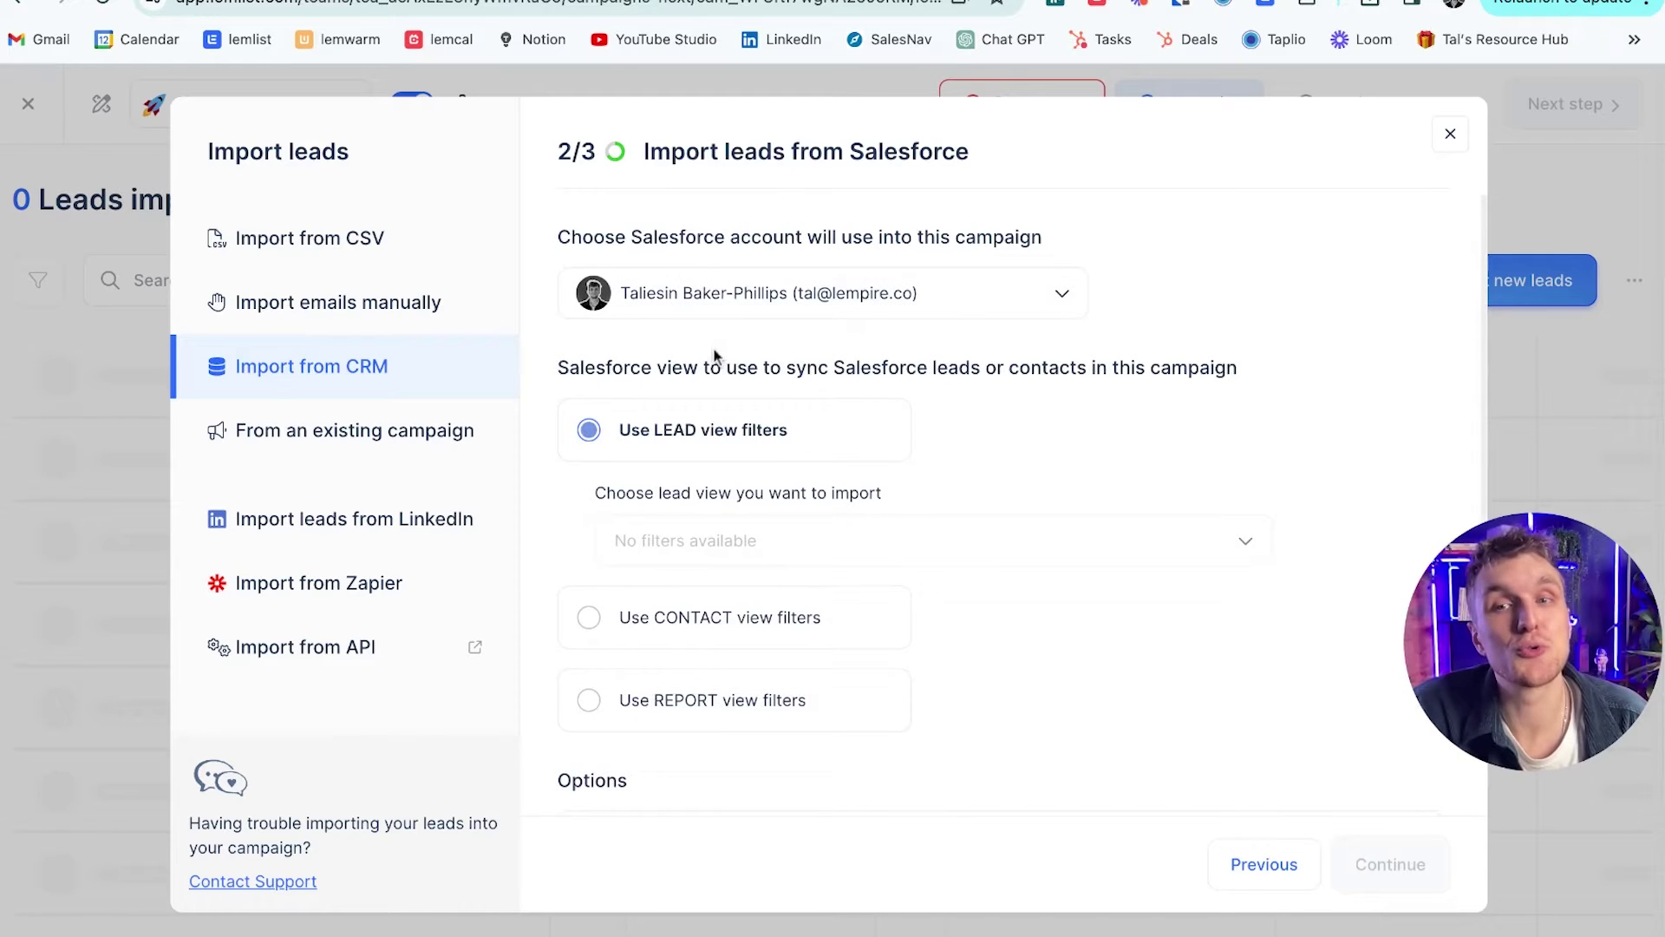
{"action": "scroll", "coordinate": [939, 456], "scroll_direction": "down", "scroll_amount": 1}
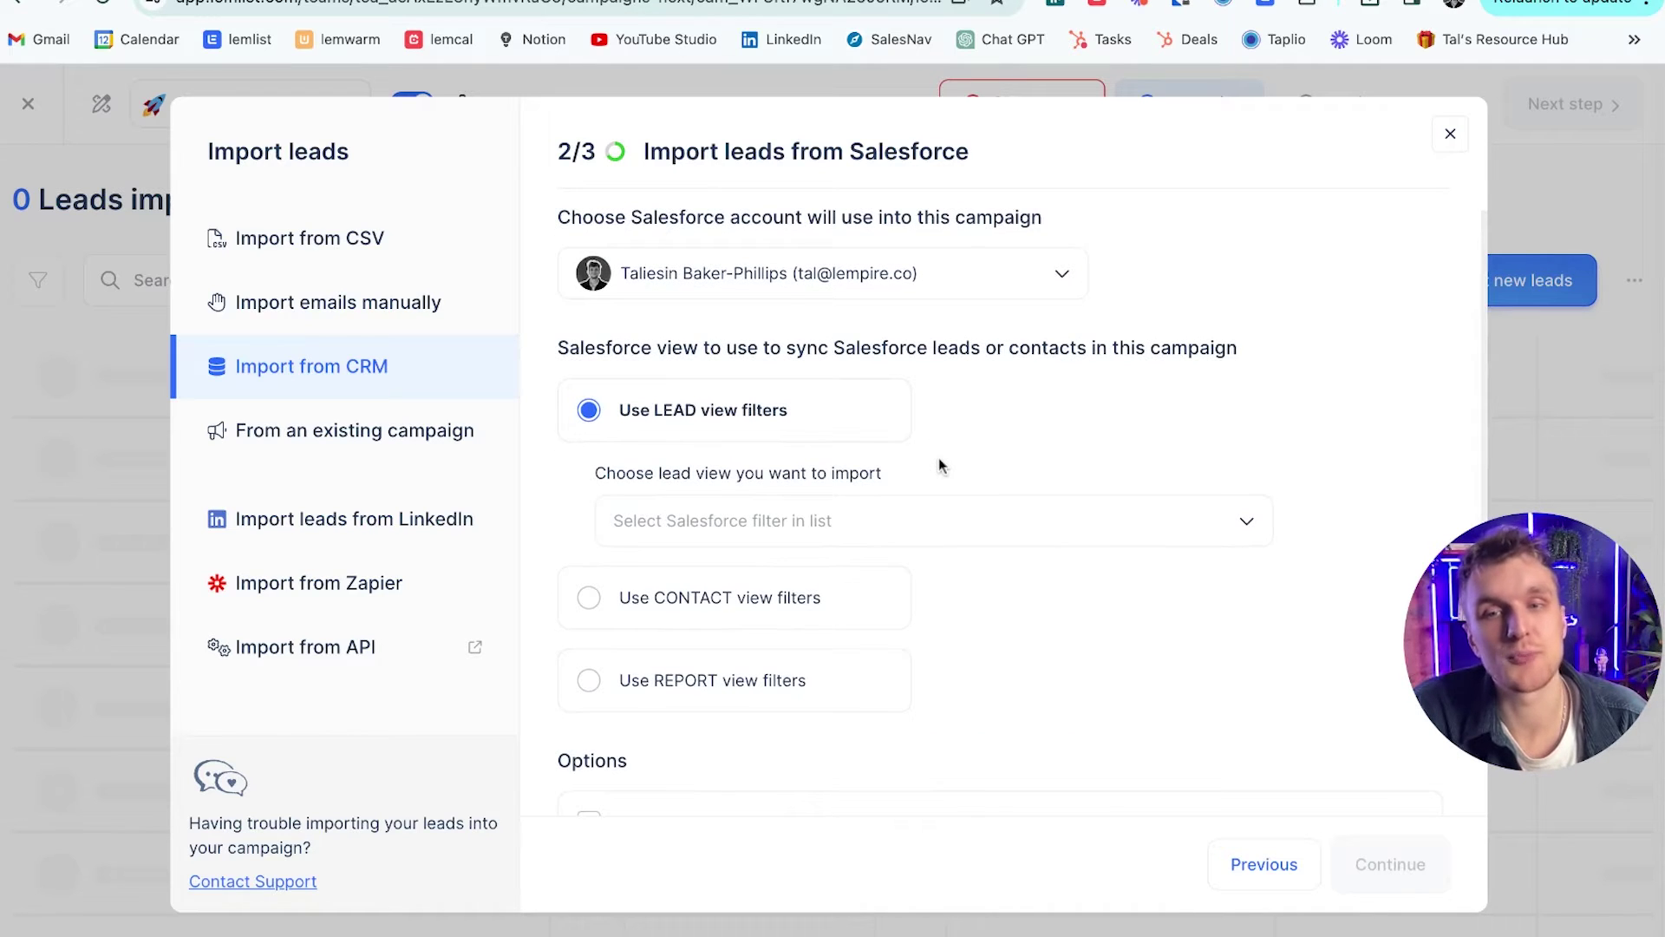
{"action": "scroll", "coordinate": [939, 466], "scroll_direction": "down", "scroll_amount": 1}
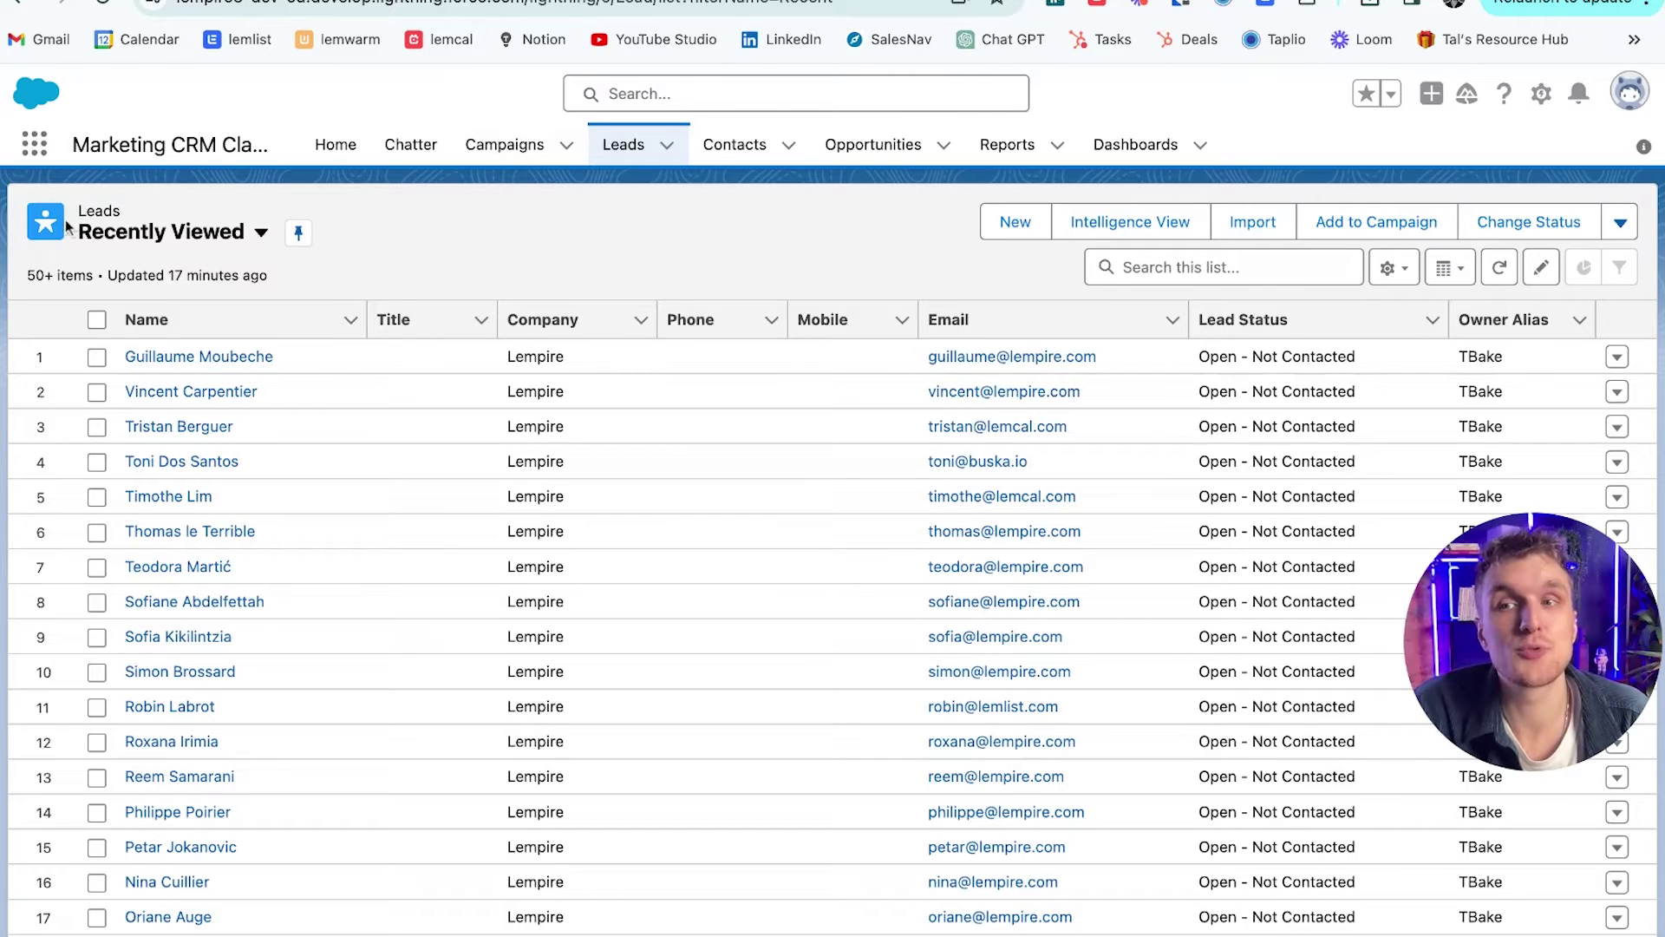
- Switch the Salesforce Leads list view to Recently Viewed
{"action": "left_click", "coordinate": [188, 237]}
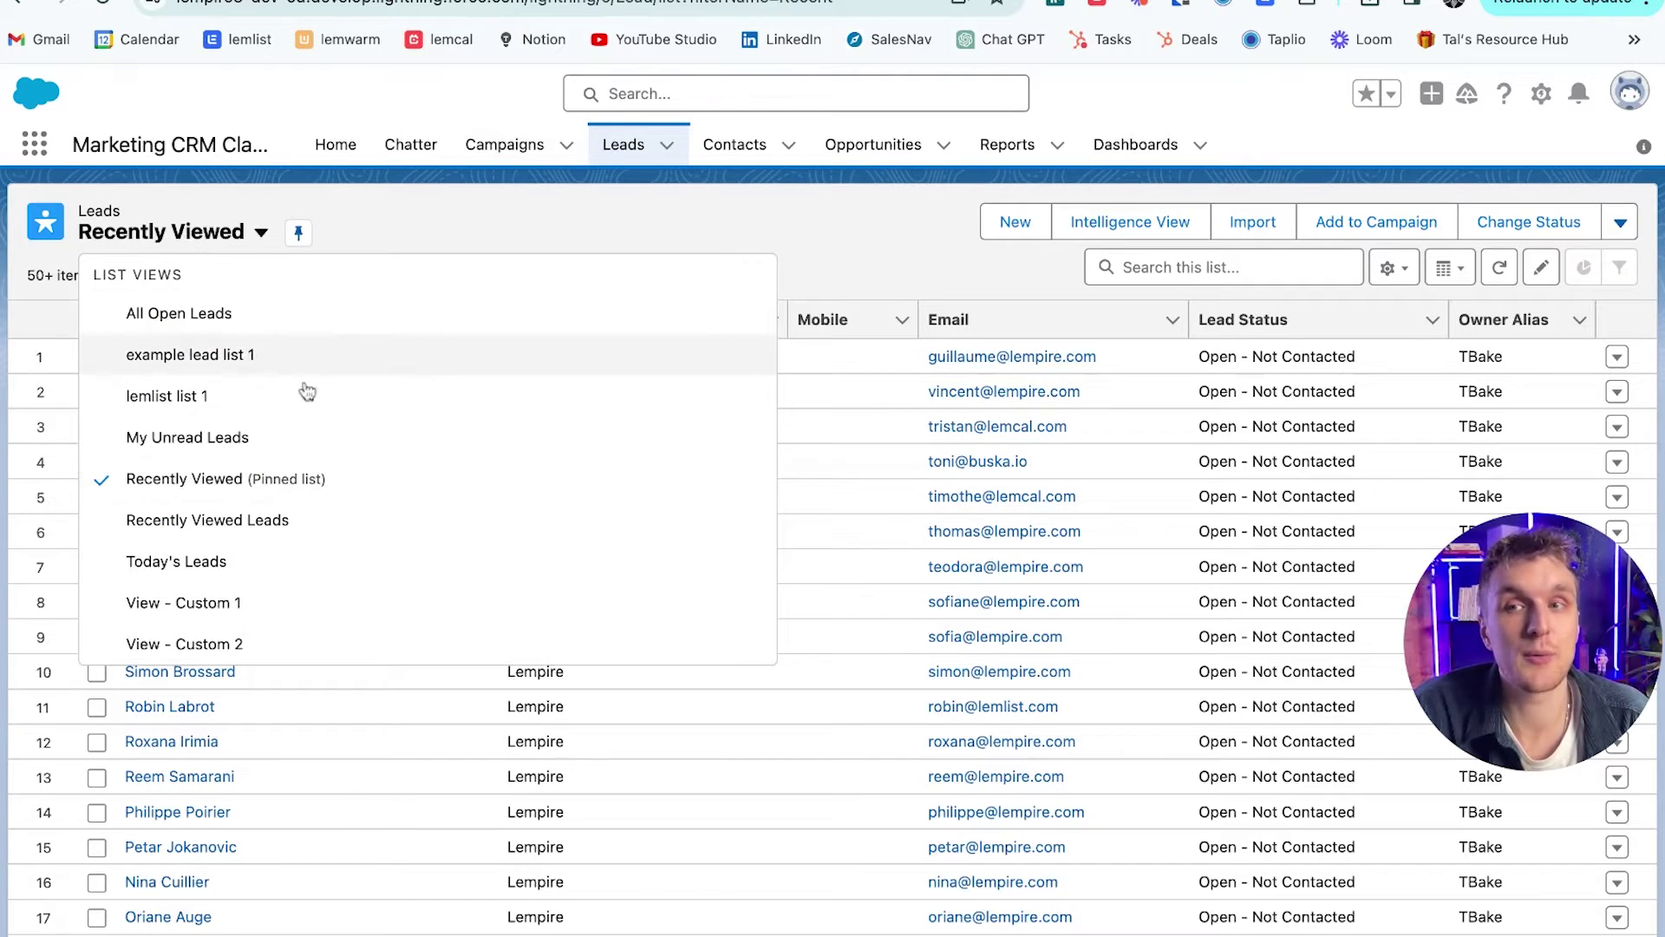
{"action": "left_click", "coordinate": [325, 494]}
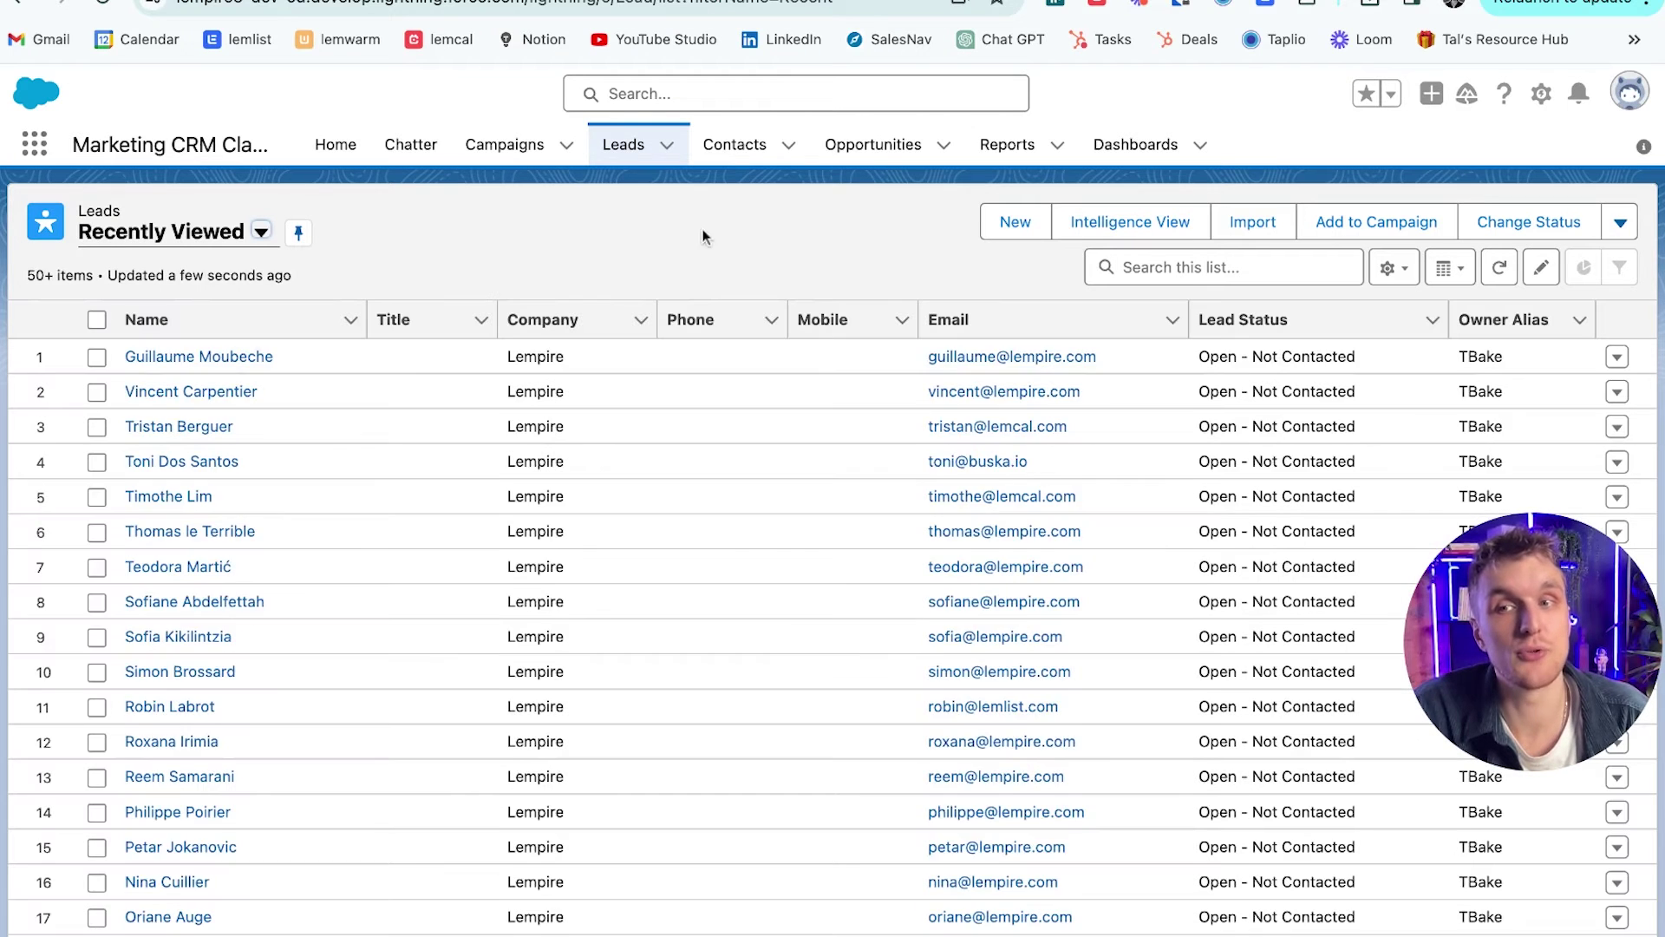
{"action": "scroll", "coordinate": [736, 439], "scroll_direction": "down", "scroll_amount": 5}
{"action": "scroll", "coordinate": [738, 545], "scroll_direction": "up", "scroll_amount": 5}
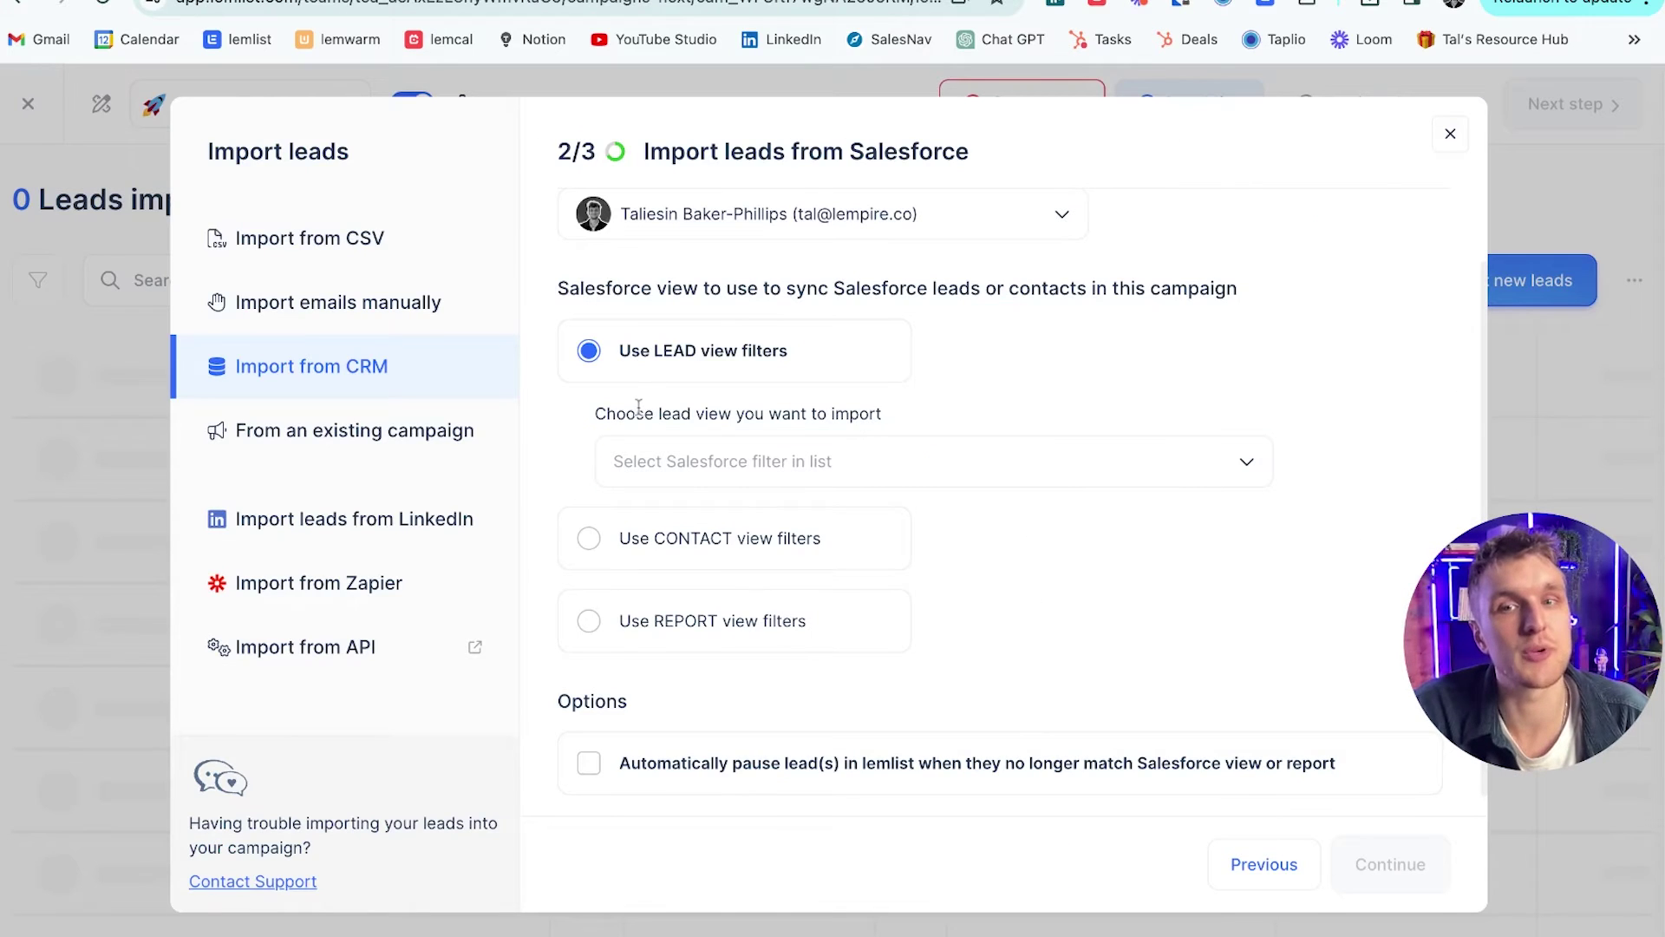
- Sync leads from the Recently Viewed Leads view, auto-pausing leads that leave it, and continue
{"action": "left_click", "coordinate": [744, 536]}
{"action": "left_click", "coordinate": [717, 351]}
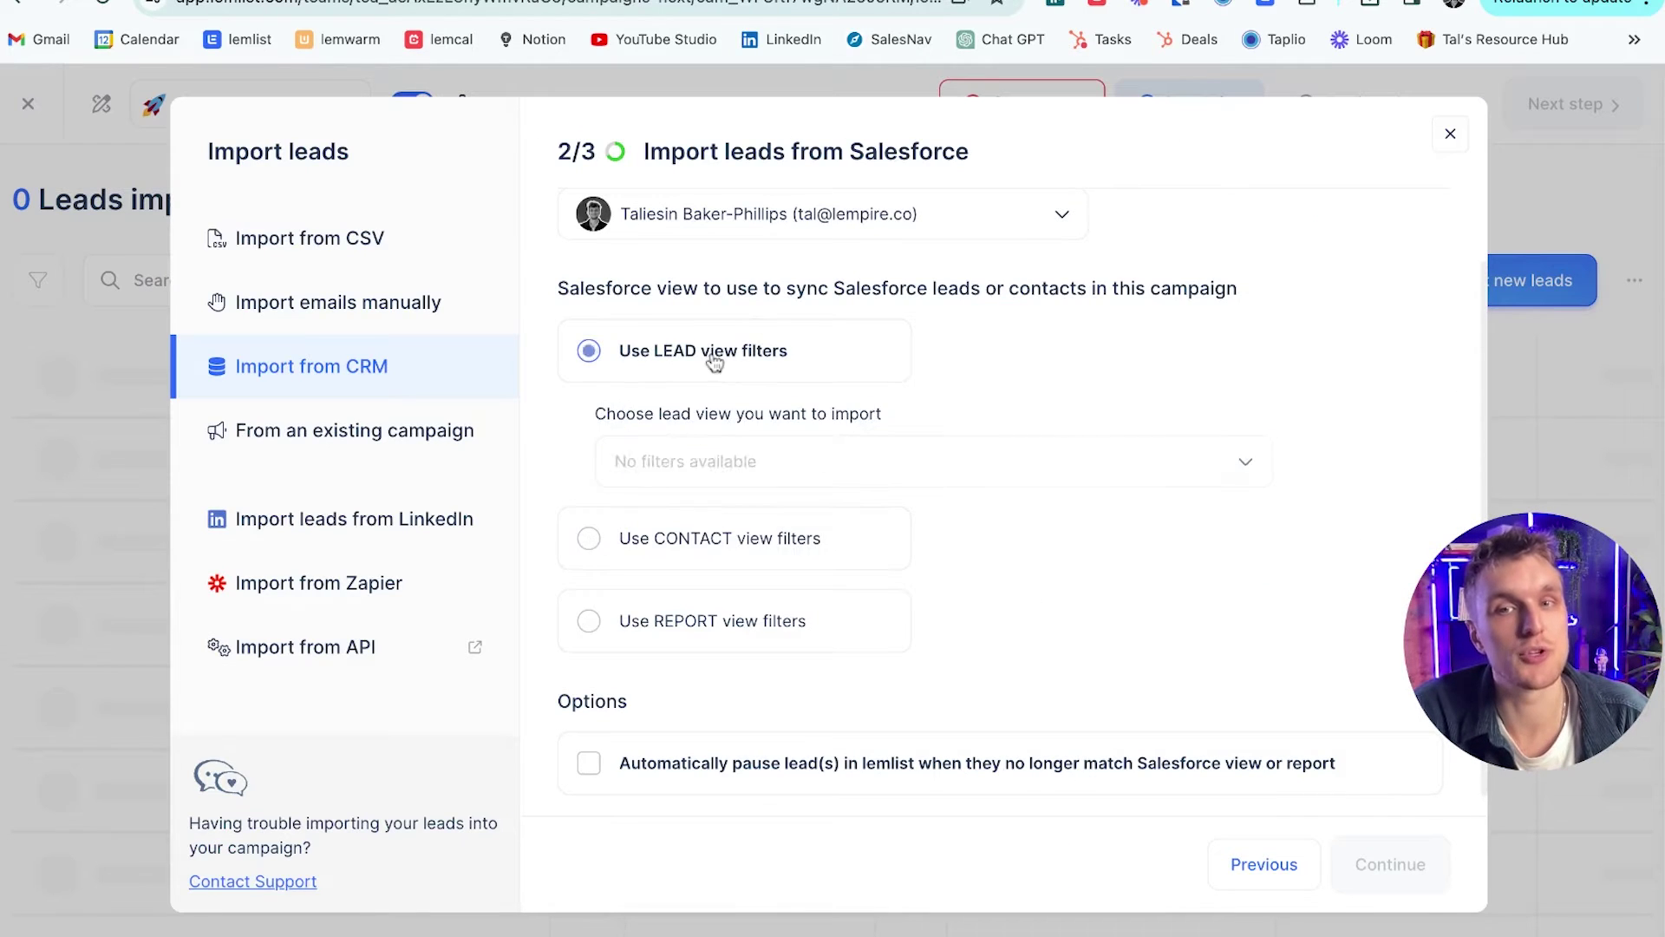
{"action": "left_click", "coordinate": [808, 465]}
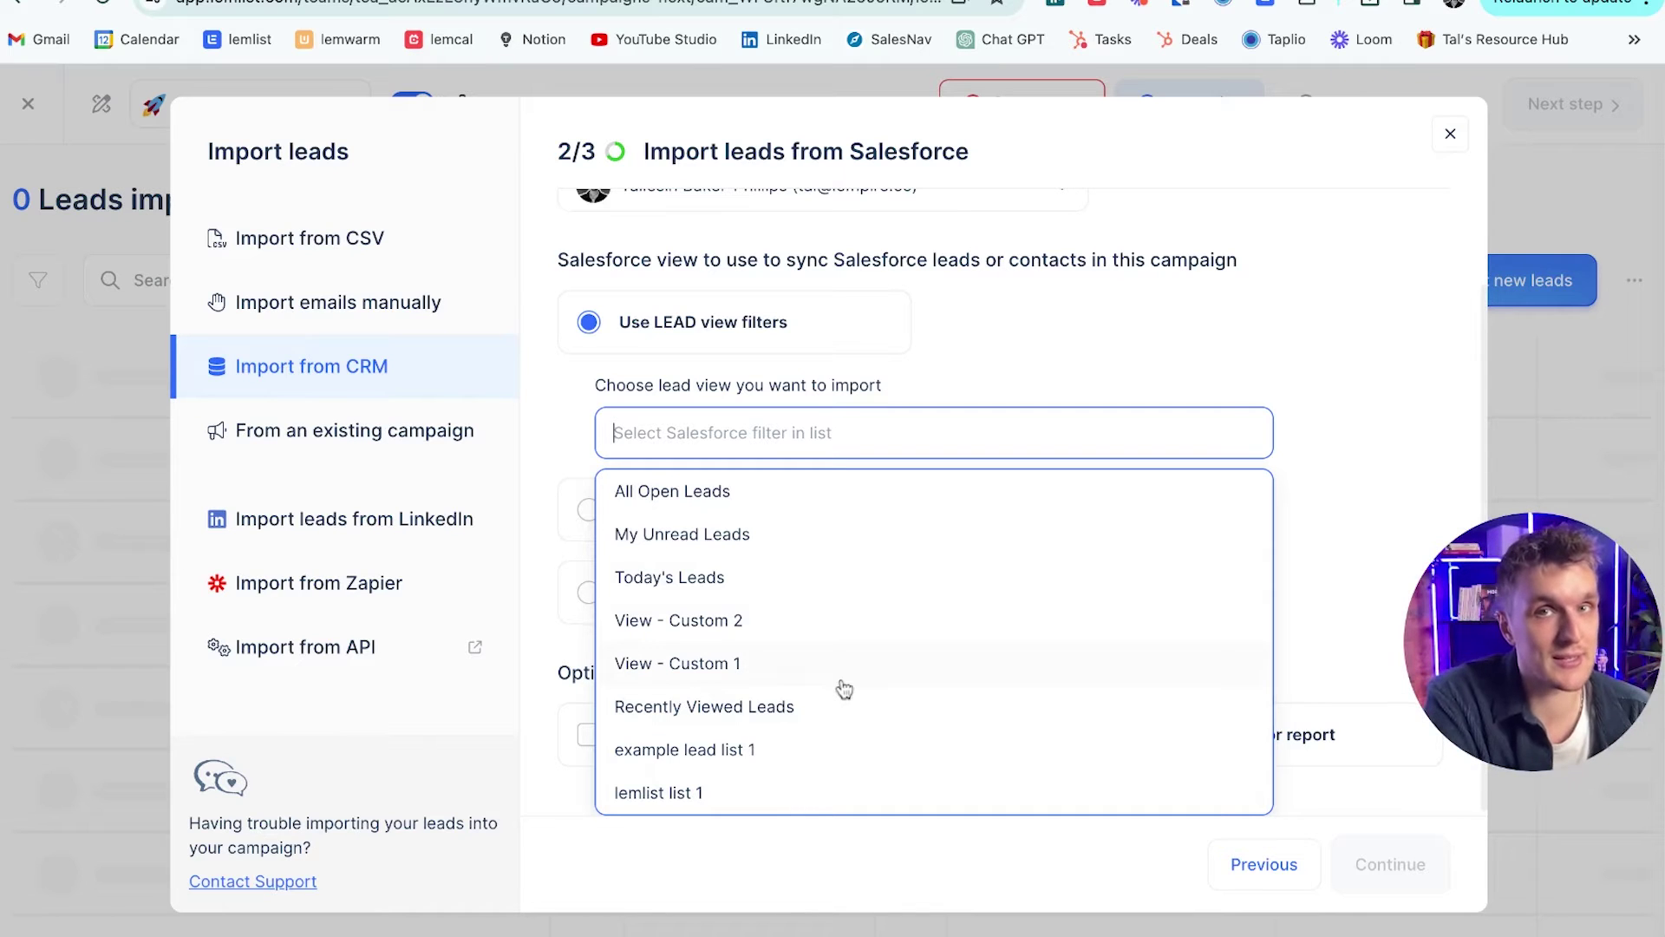
{"action": "left_click", "coordinate": [848, 713]}
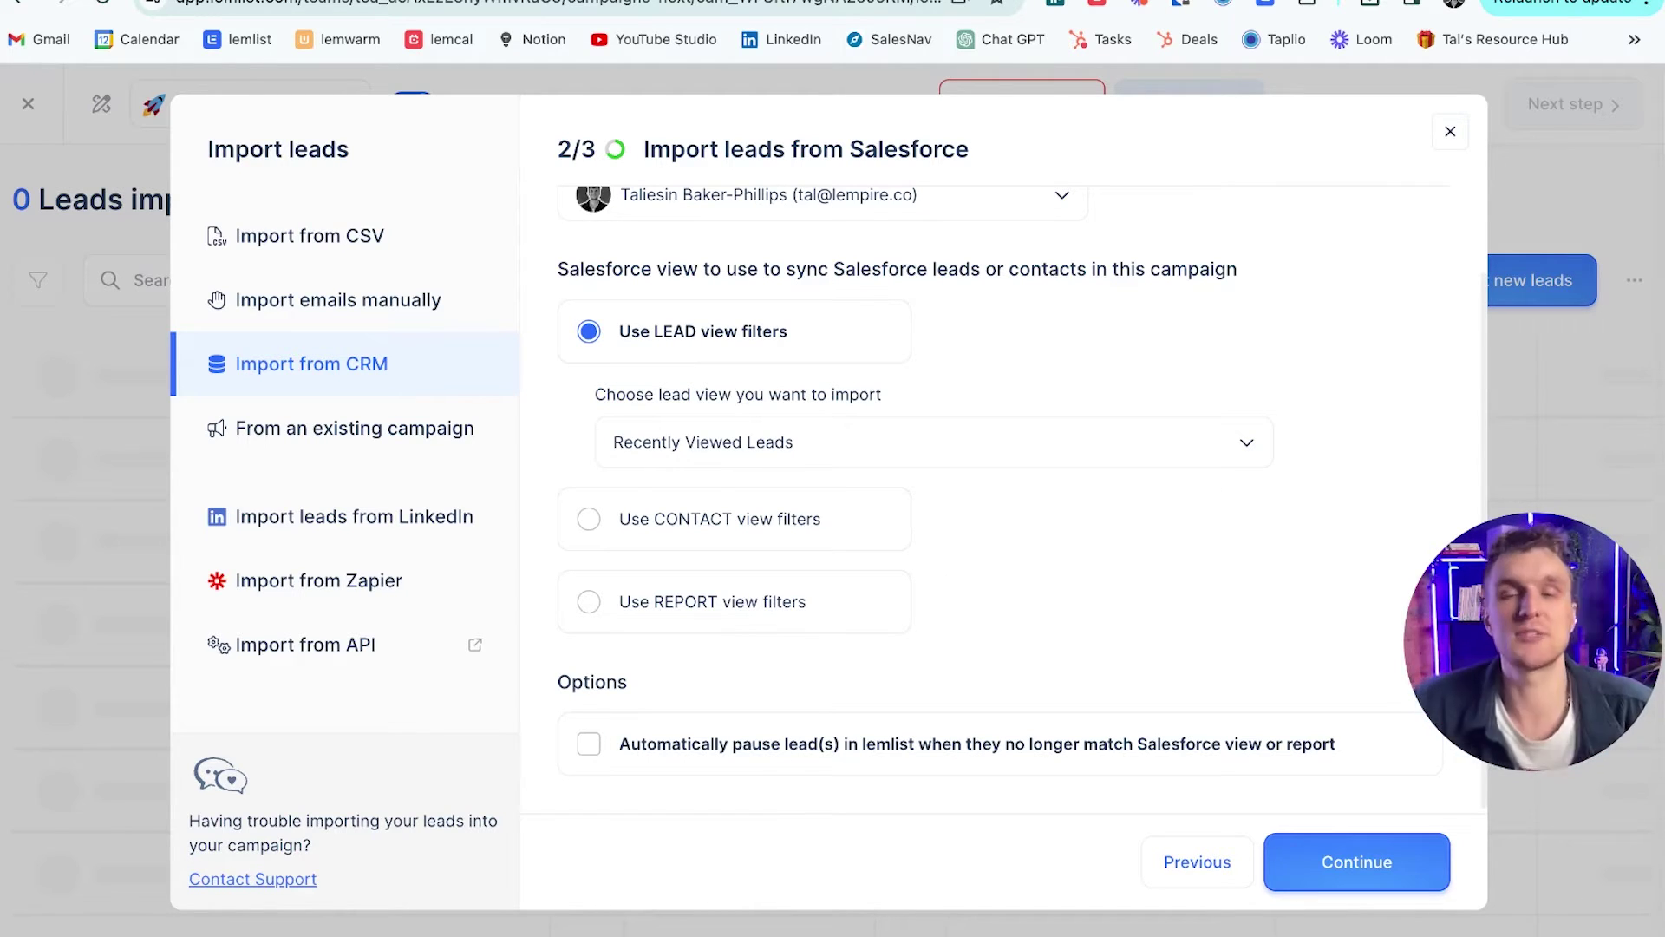
{"action": "left_click", "coordinate": [589, 744]}
{"action": "left_click", "coordinate": [1361, 864]}
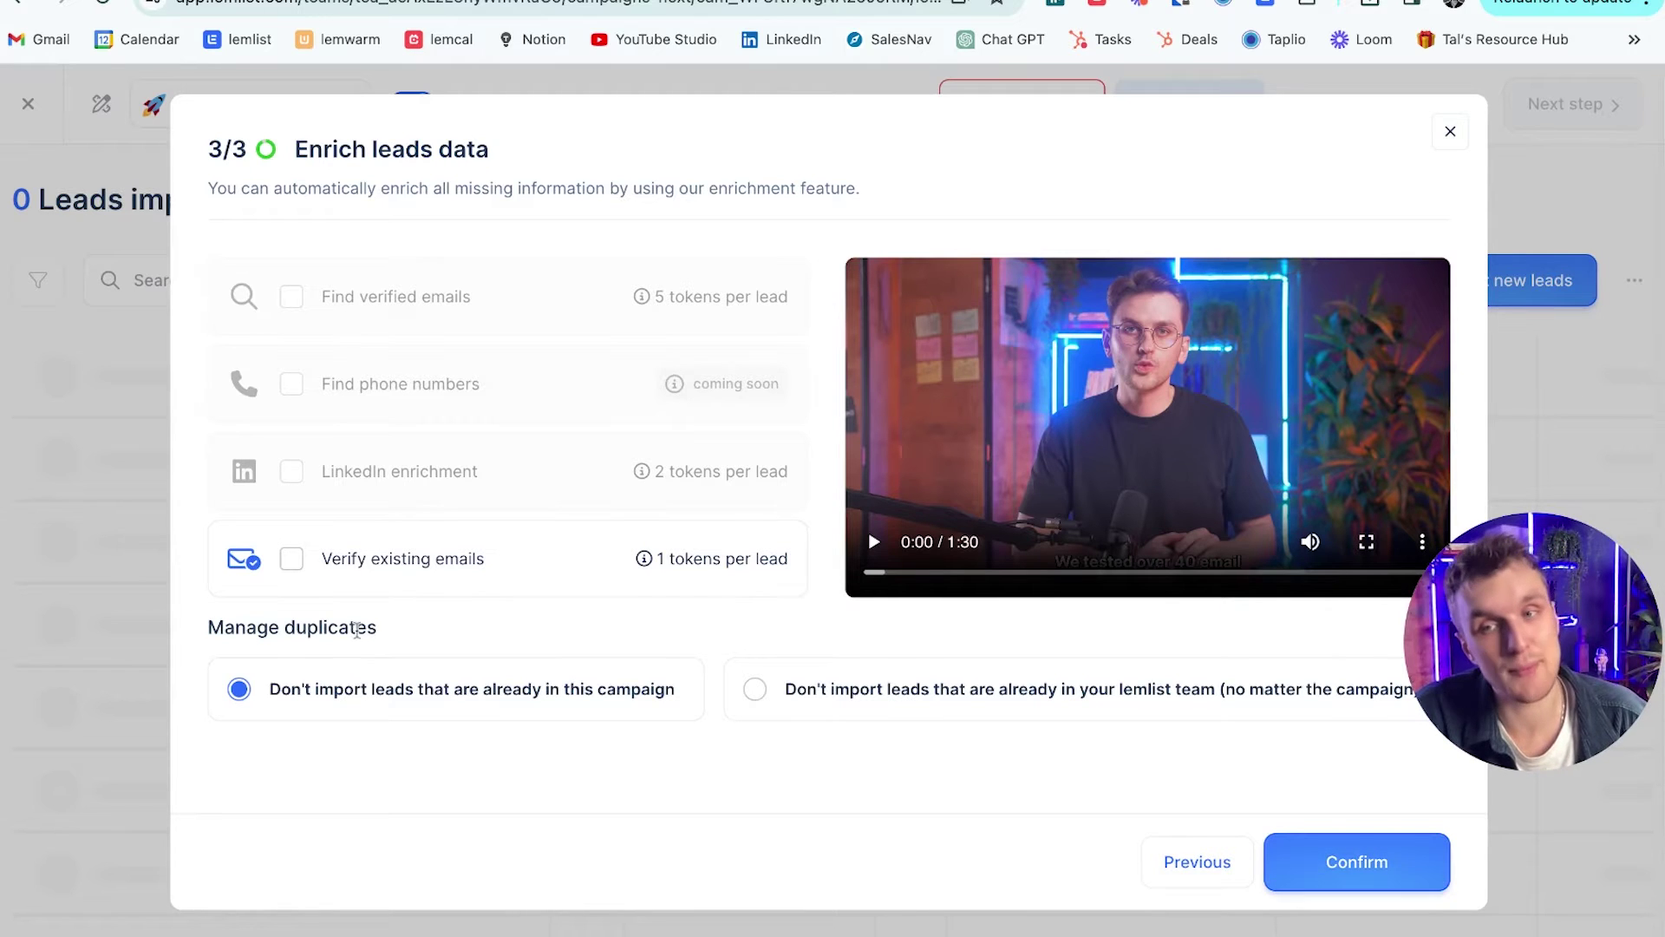
- Confirm the import without enrichment and with duplicates skipped, adding 79 leads
{"action": "left_click_drag", "start_coordinate": [380, 628], "coordinate": [206, 628]}
{"action": "left_click", "coordinate": [406, 645]}
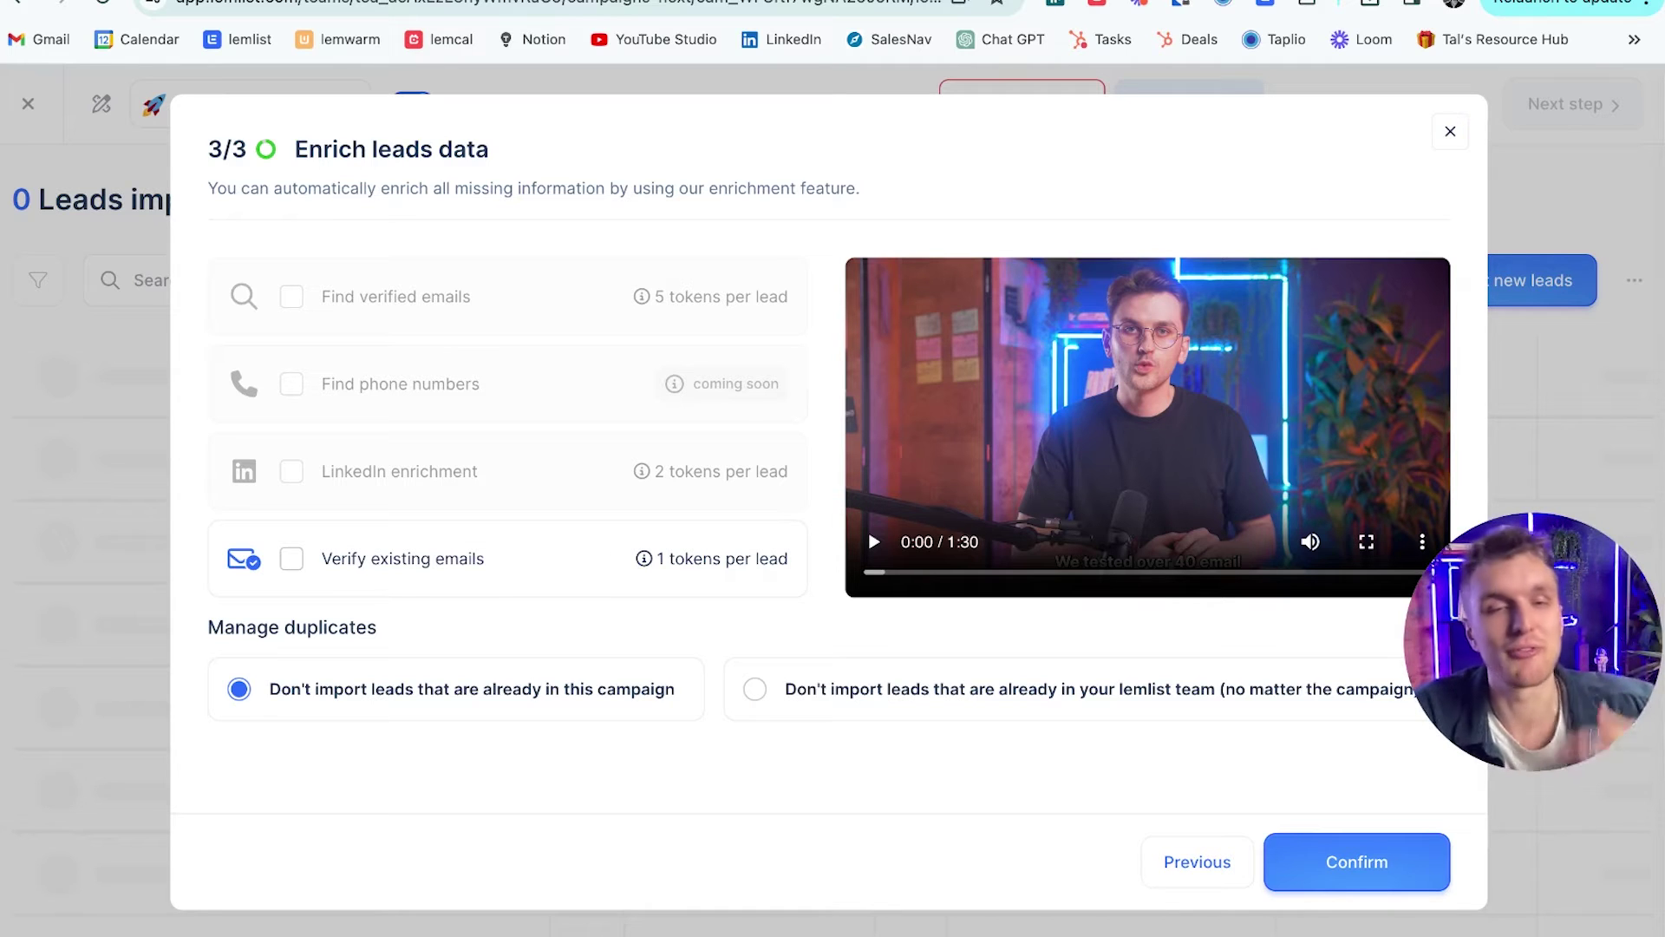
{"action": "left_click", "coordinate": [1330, 859]}
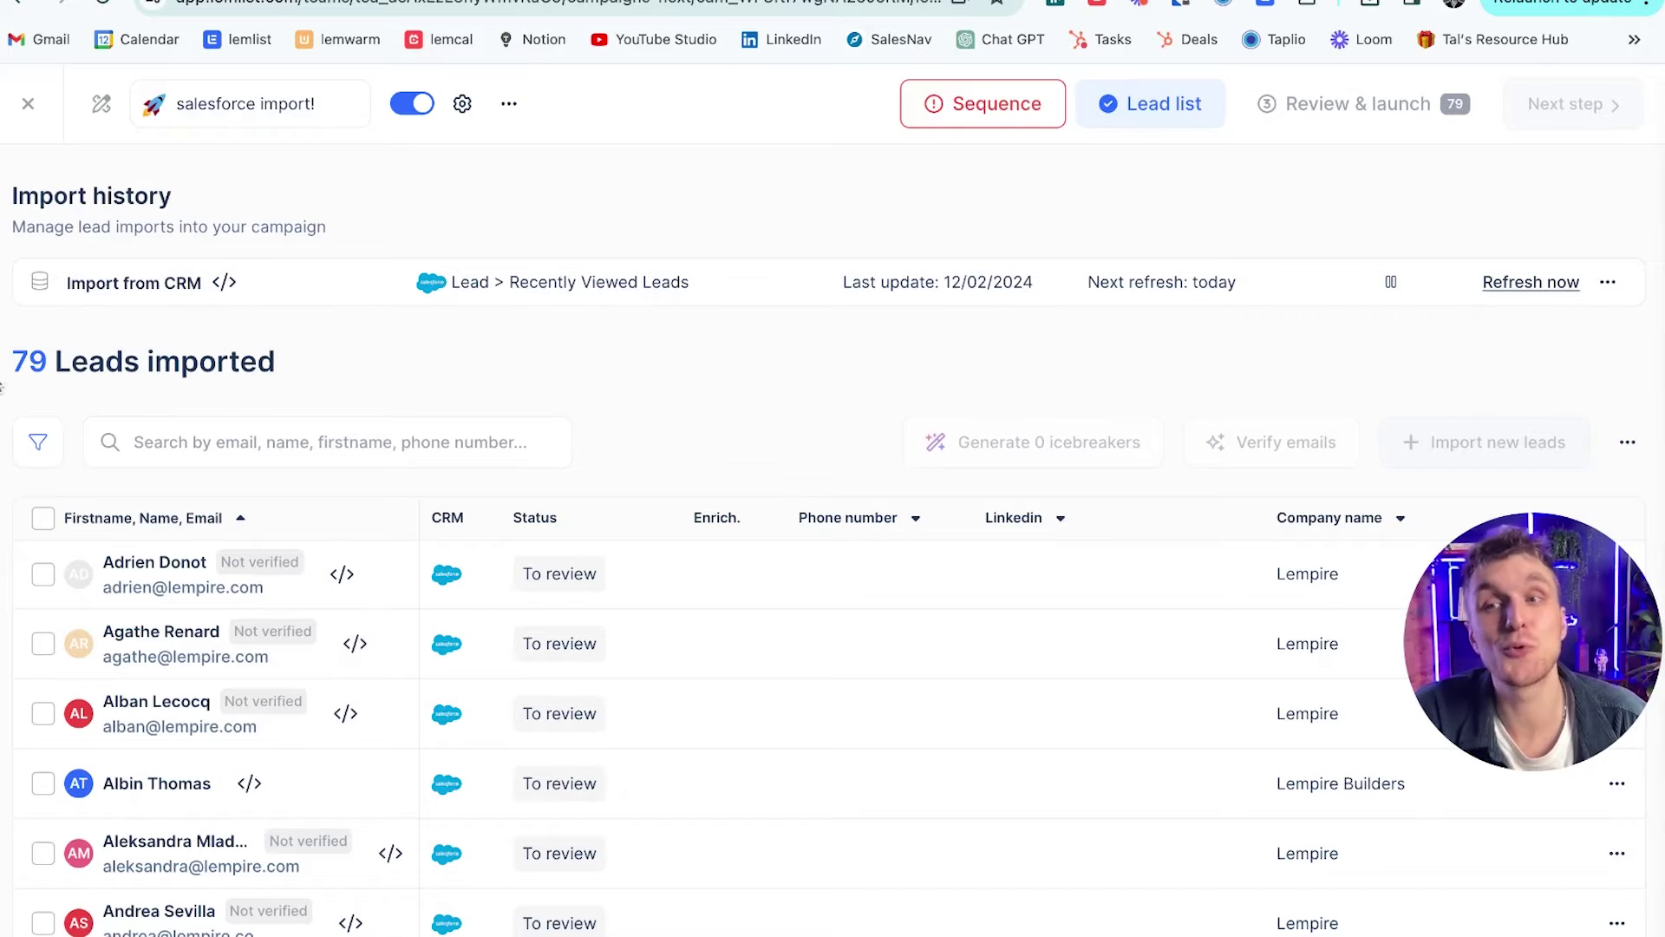
- Scroll past the '79 Leads imported' confirmation on the campaign page
{"action": "triple_click", "coordinate": [35, 368]}
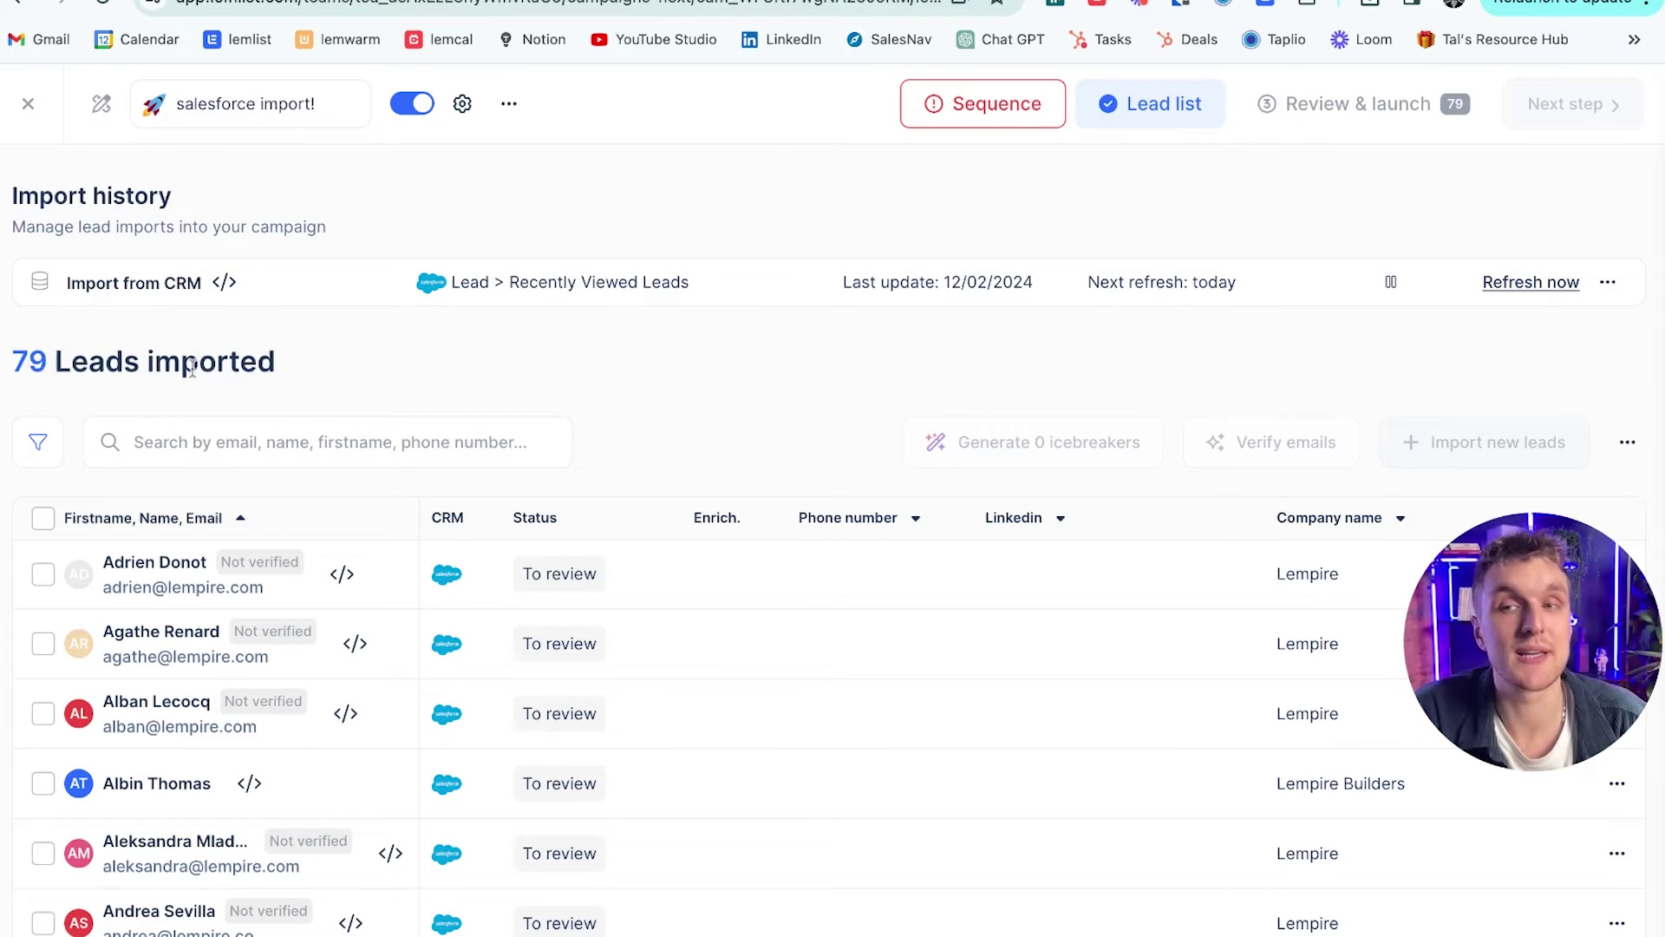
{"action": "scroll", "coordinate": [728, 385], "scroll_direction": "down", "scroll_amount": 1}
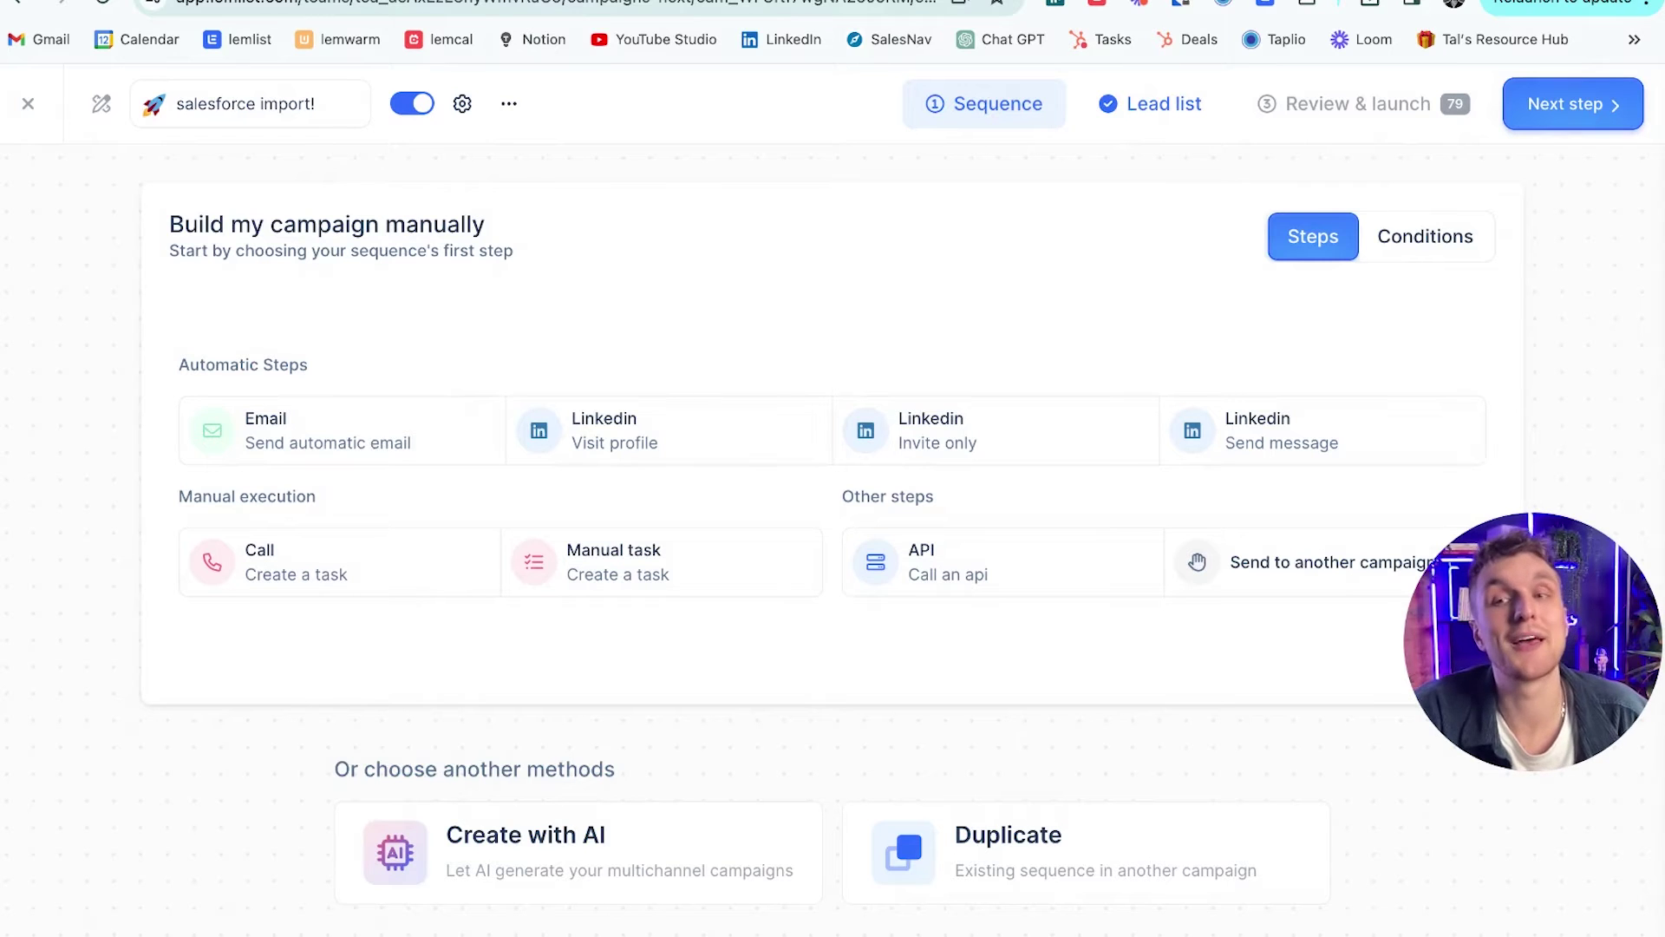
- Add a free trial email step with a sender, a 'Hi {{firstName}},' greeting and the demo link
{"action": "left_click", "coordinate": [429, 403]}
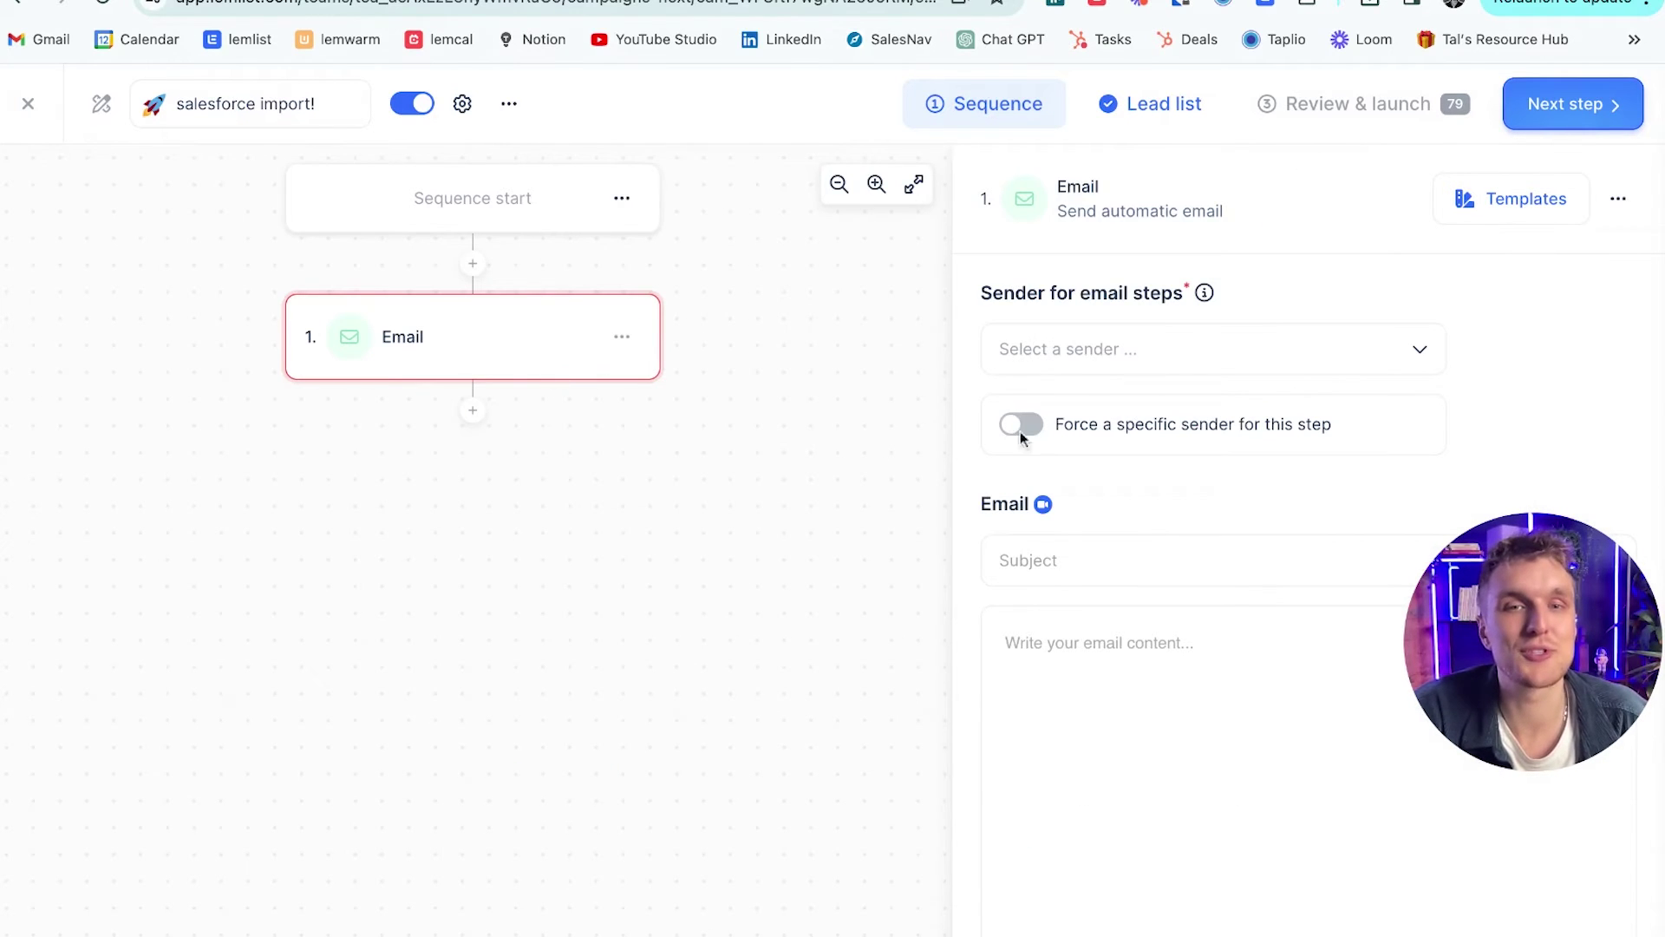
{"action": "left_click", "coordinate": [1064, 348]}
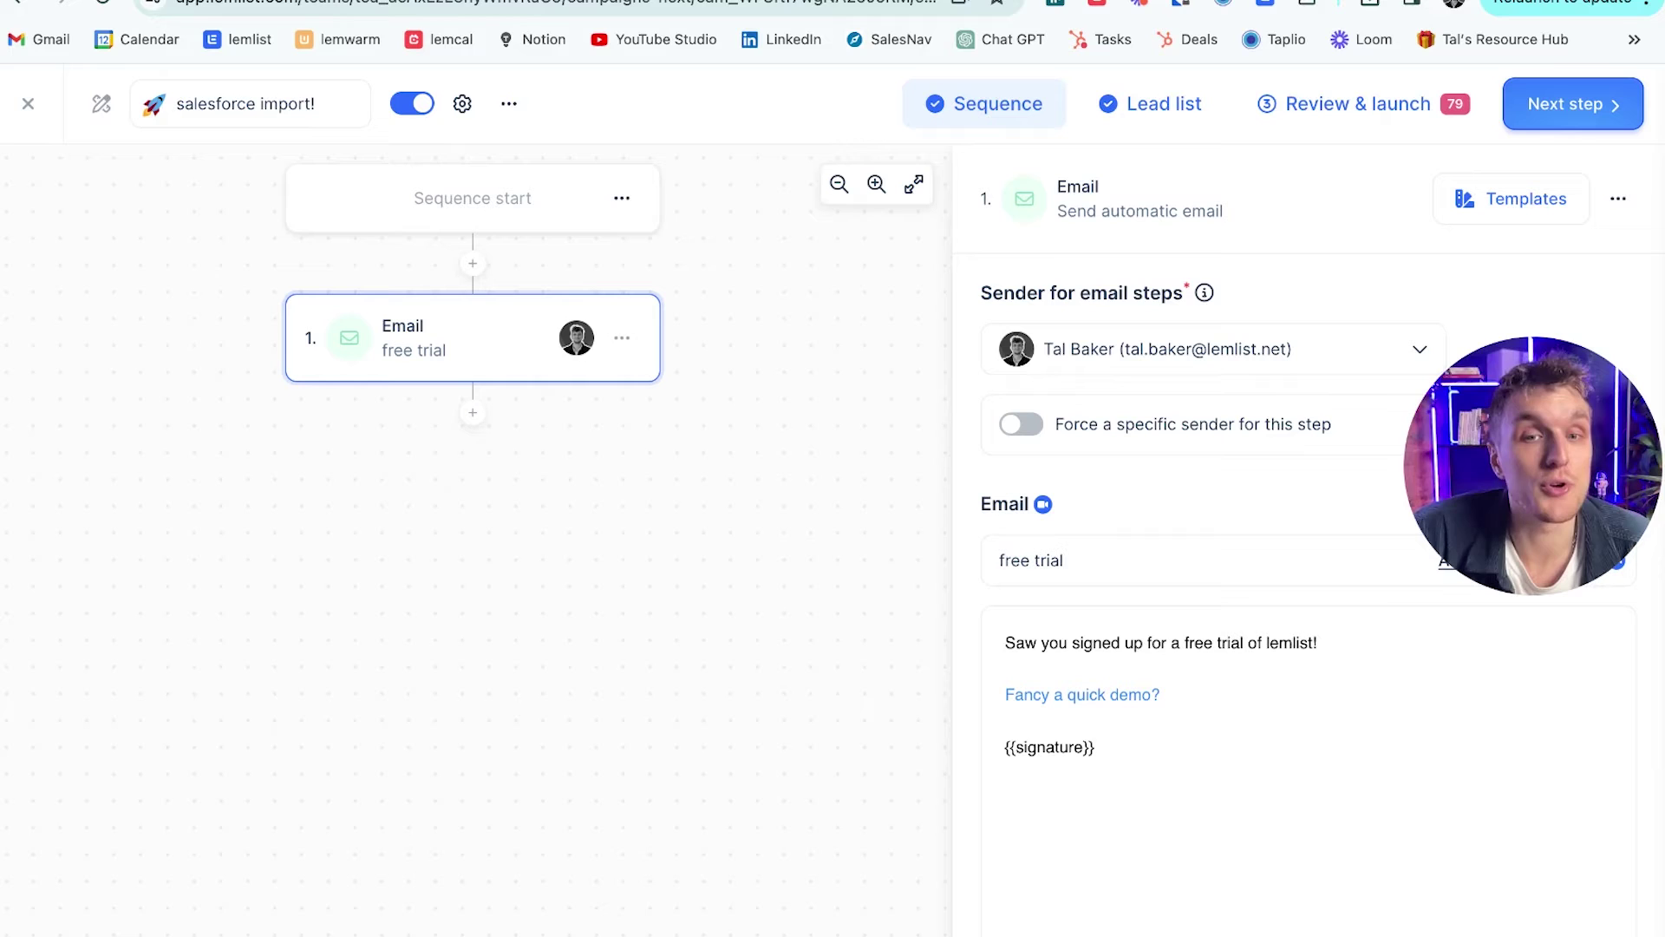
{"action": "triple_click", "coordinate": [1257, 639]}
{"action": "left_click", "coordinate": [1201, 747]}
{"action": "key", "text": "ctrl+z"}
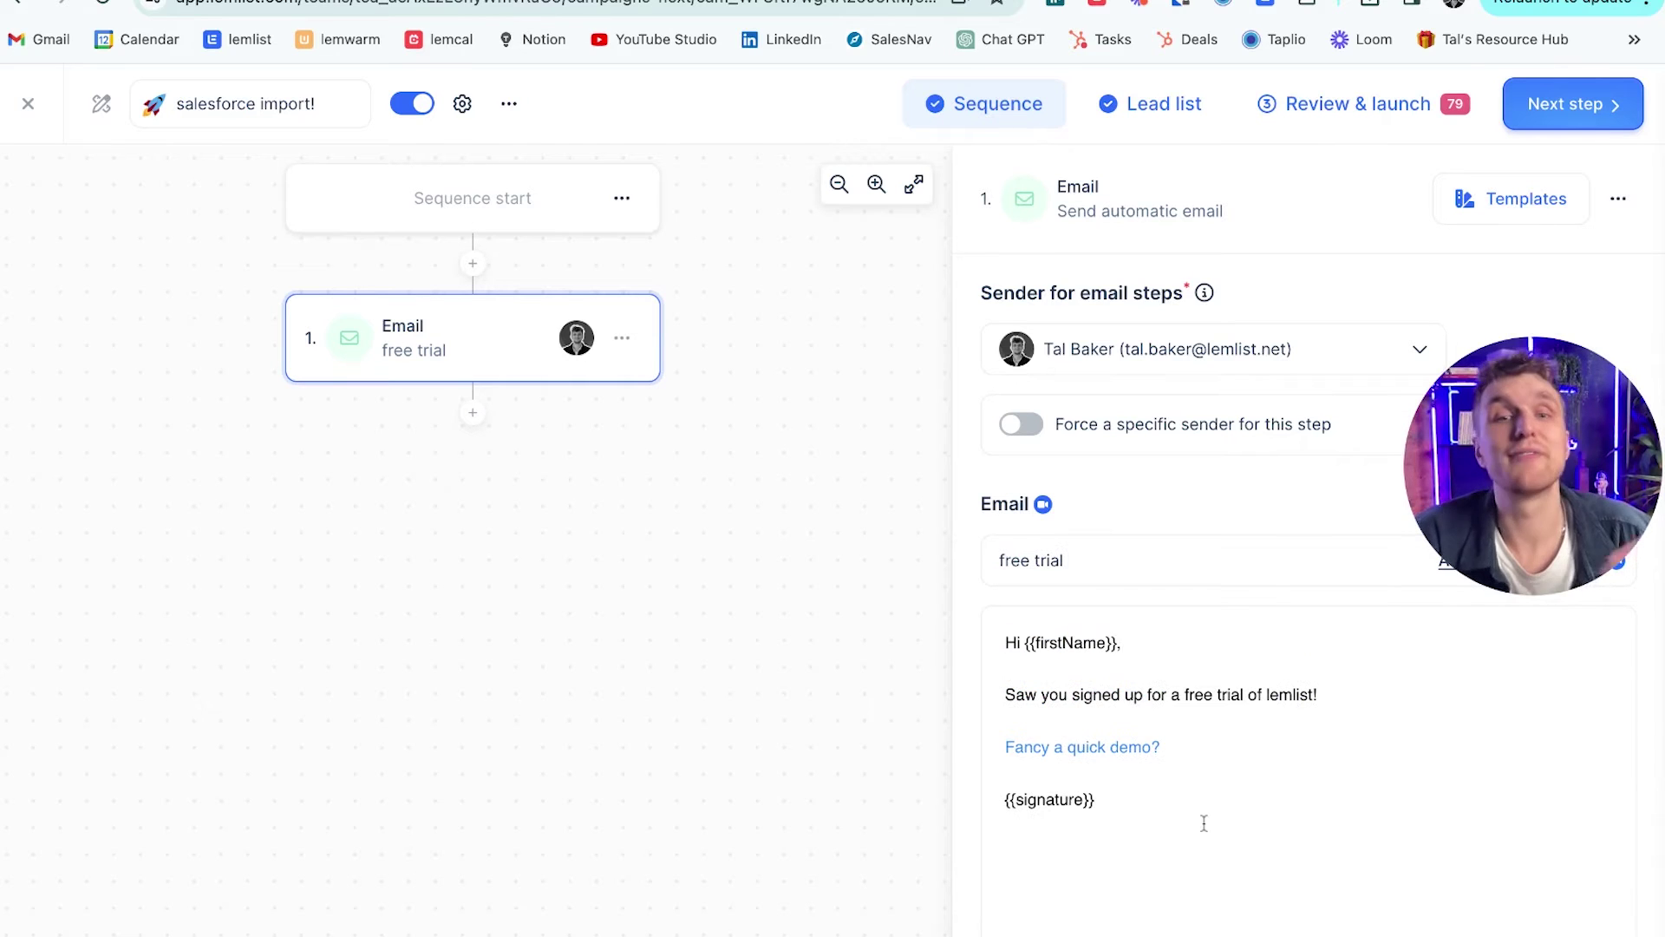
{"action": "left_click", "coordinate": [1092, 761]}
{"action": "left_click", "coordinate": [1052, 802]}
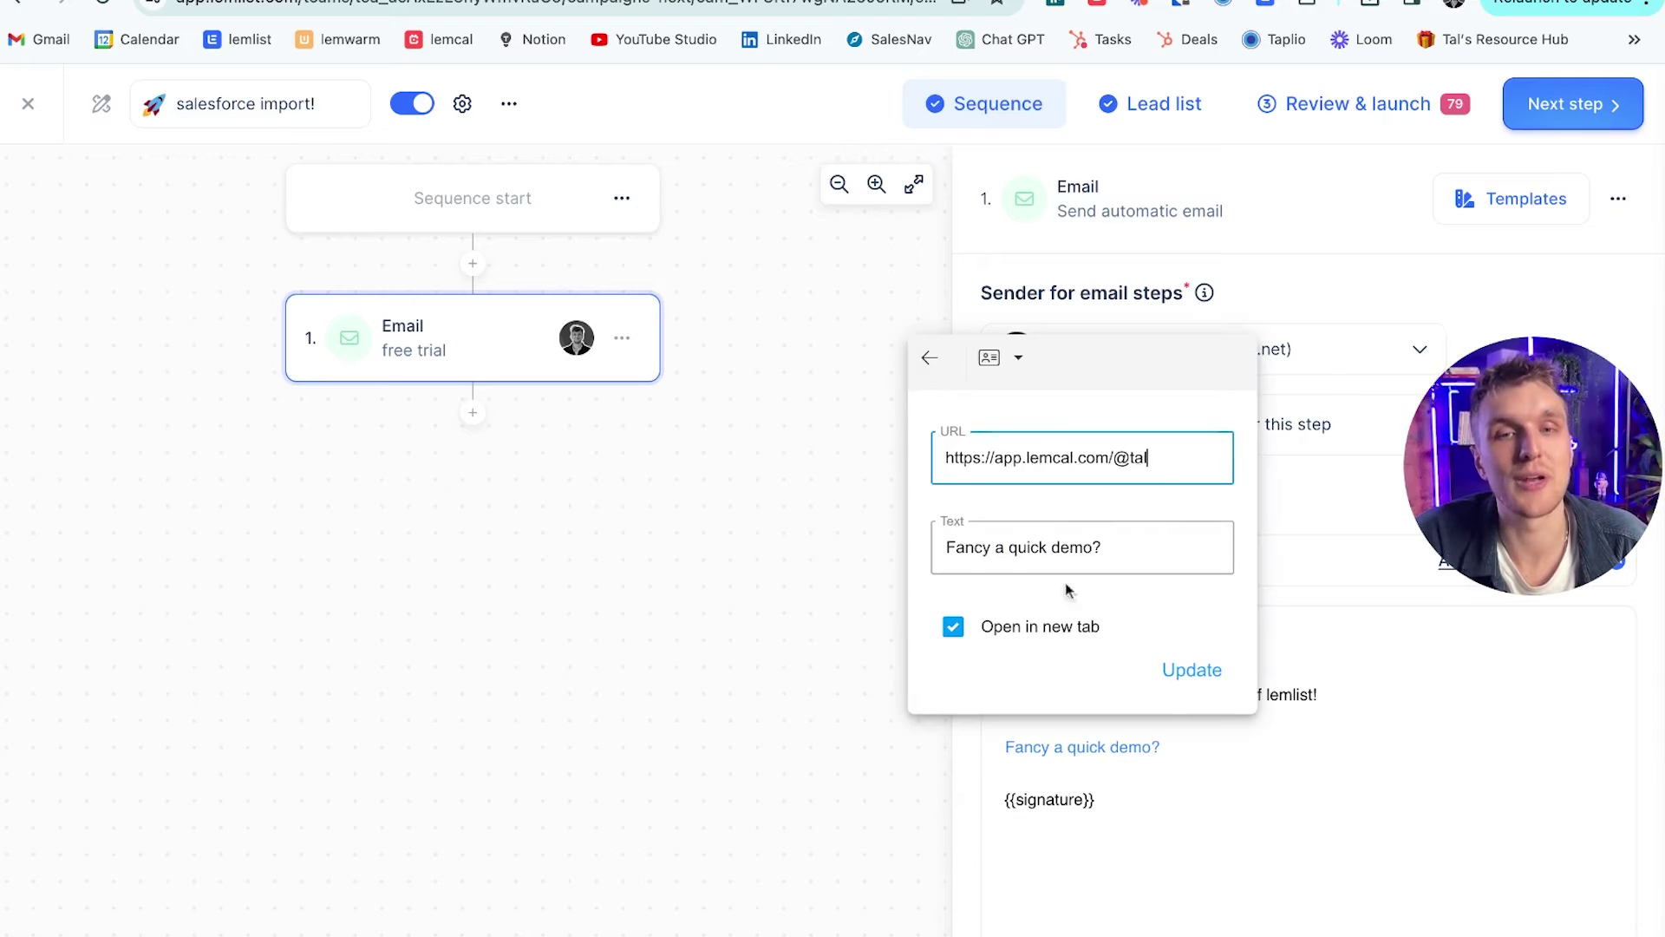
- Open Review & launch and preview the free trial email for several leads
{"action": "left_click", "coordinate": [1216, 747]}
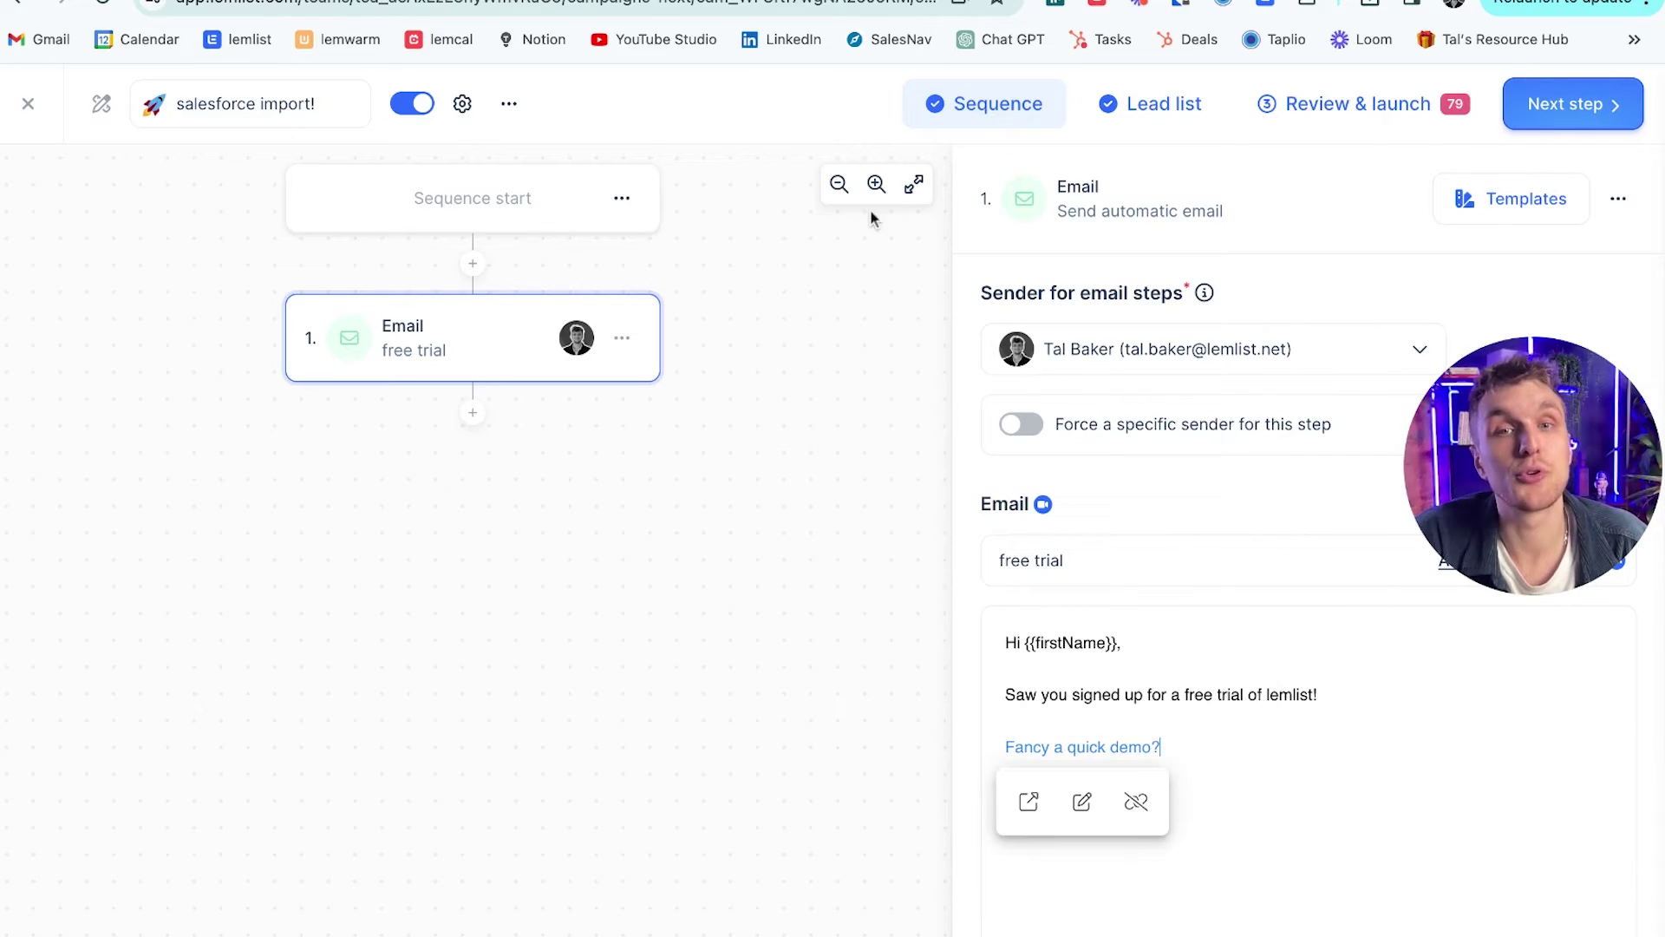
{"action": "left_click", "coordinate": [1319, 112]}
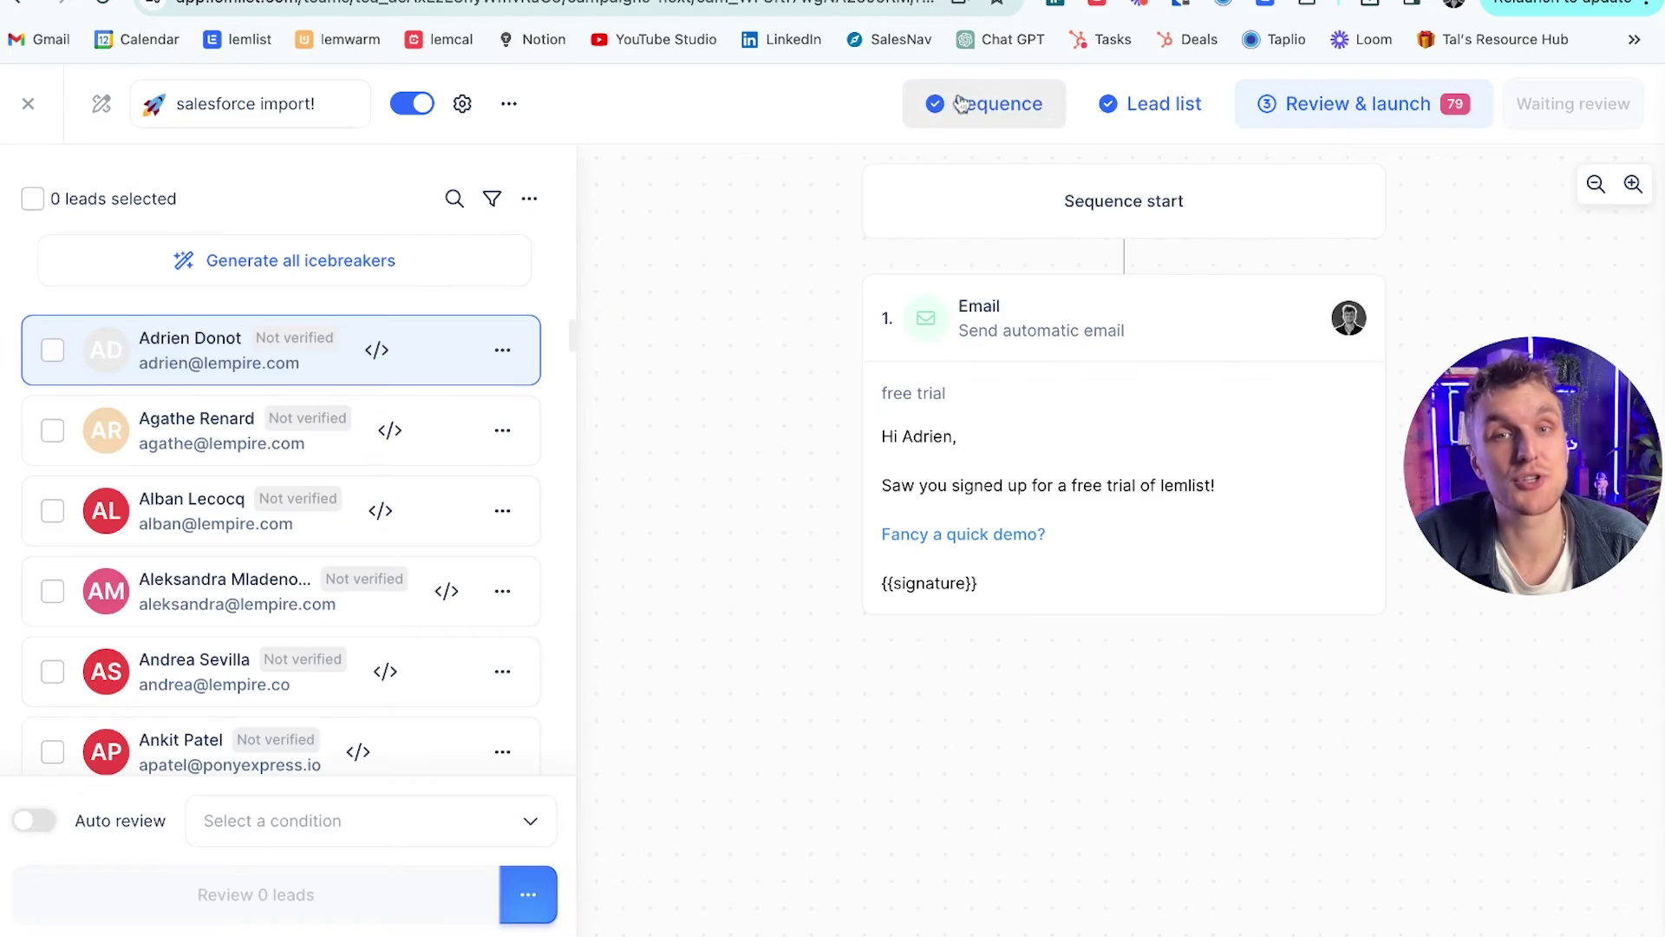
{"action": "left_click", "coordinate": [435, 461]}
{"action": "left_click", "coordinate": [453, 498]}
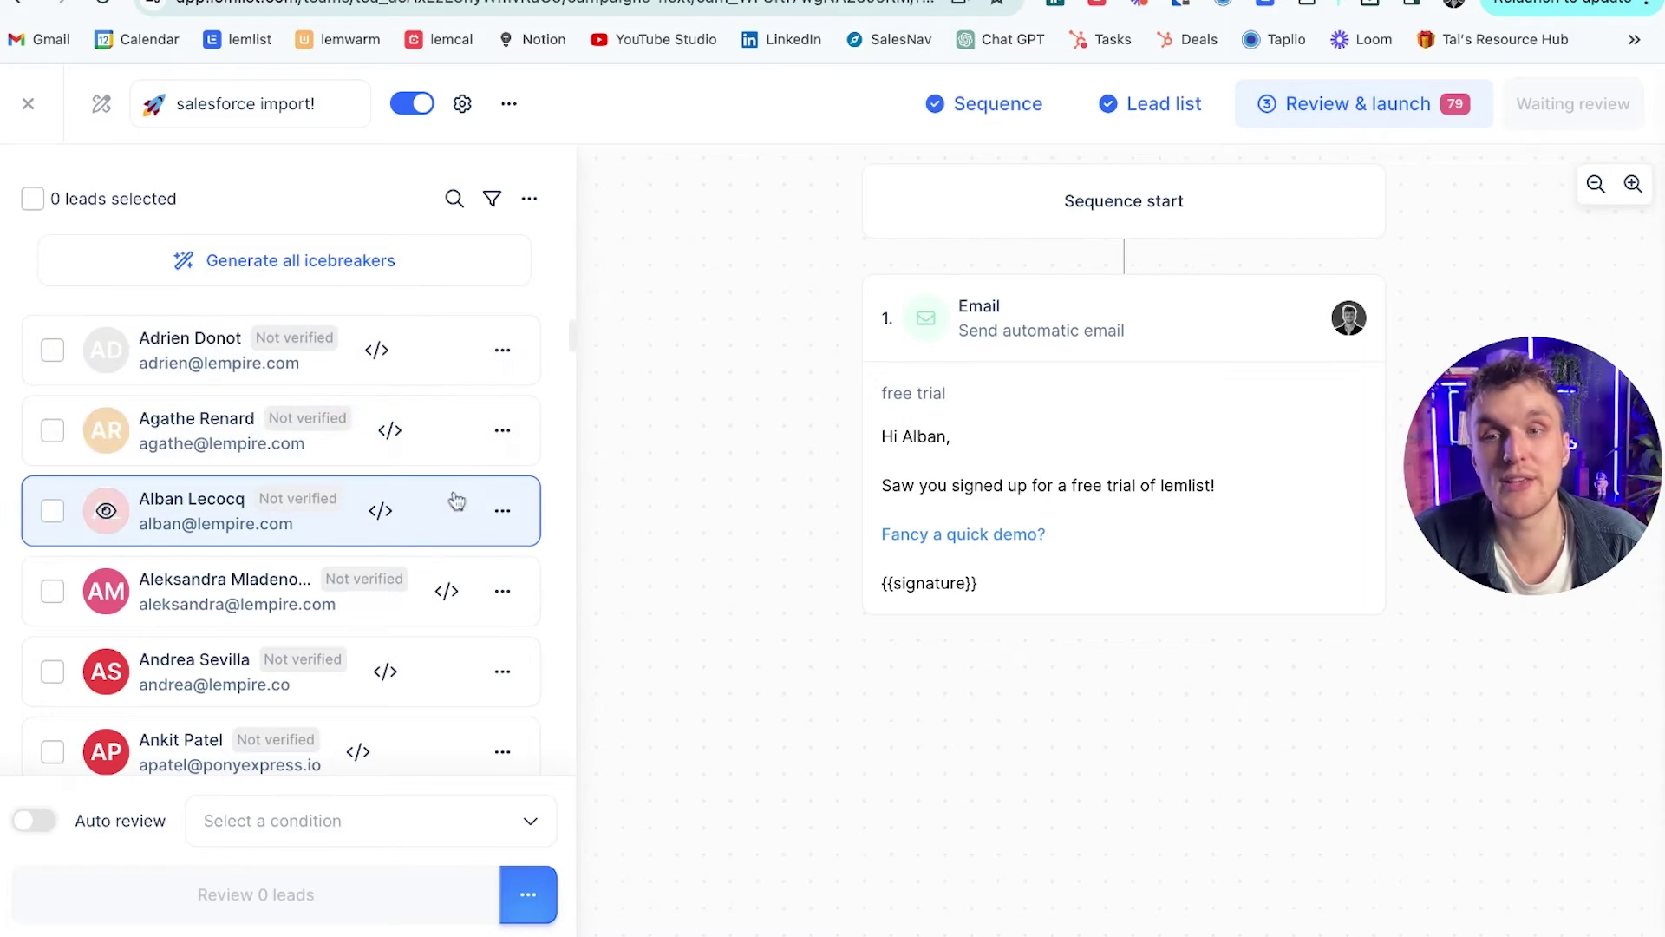
{"action": "left_click", "coordinate": [450, 401]}
{"action": "left_click", "coordinate": [485, 355]}
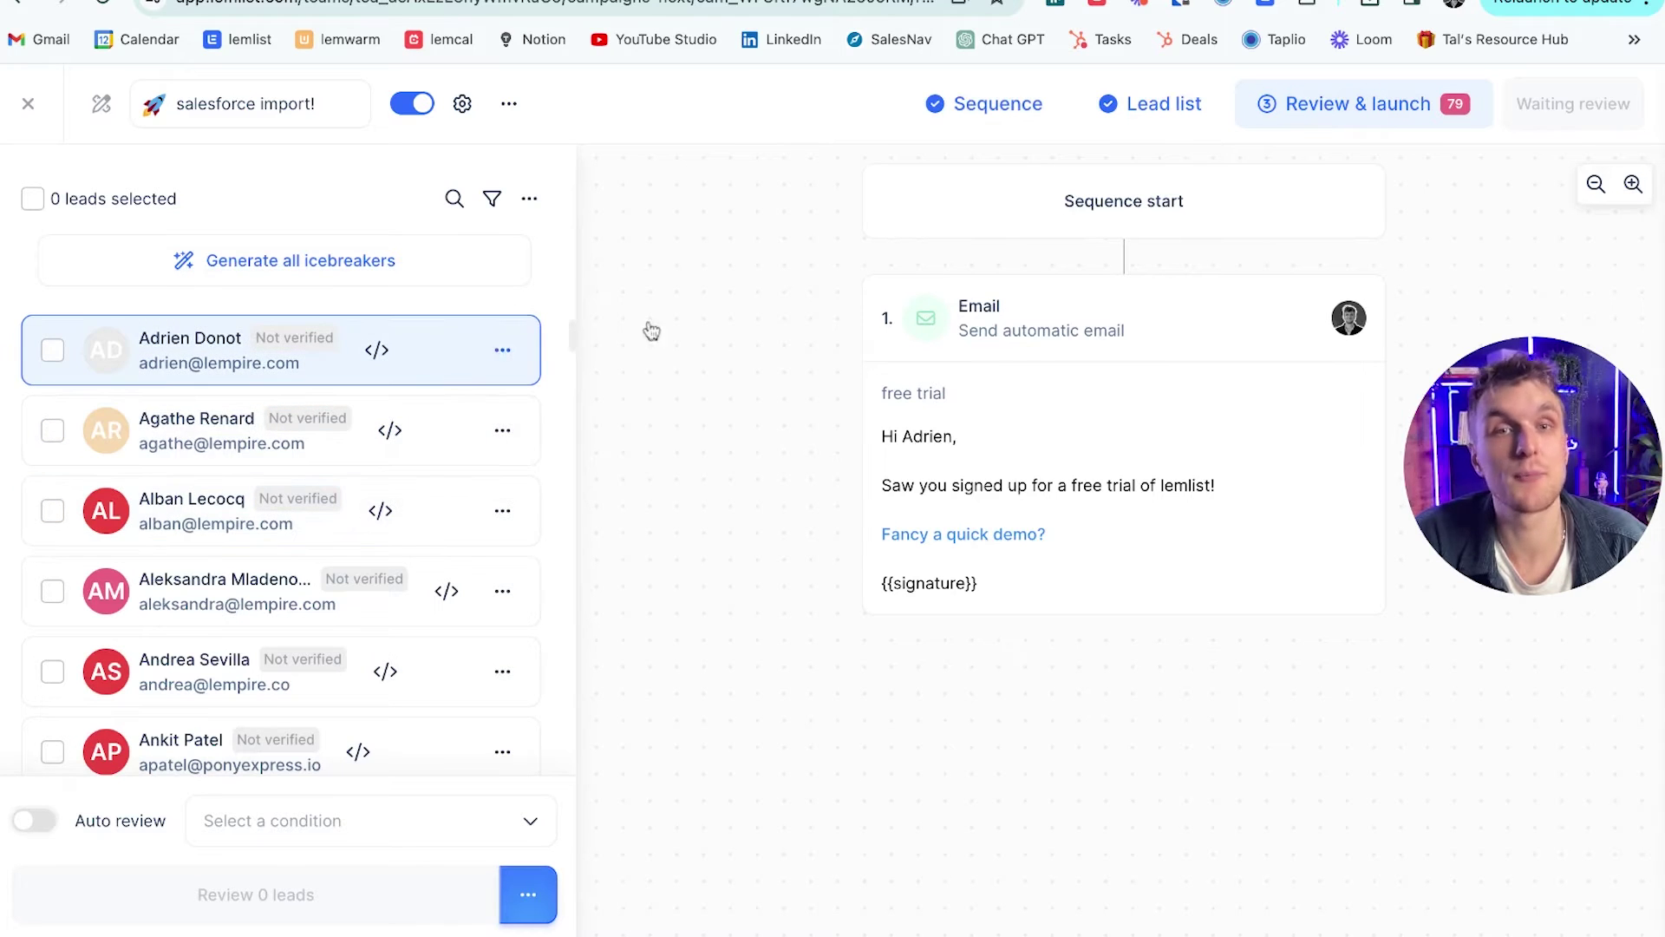
- Verify the imported leads' 74 email addresses, then return to Review & launch
{"action": "left_click", "coordinate": [1163, 113]}
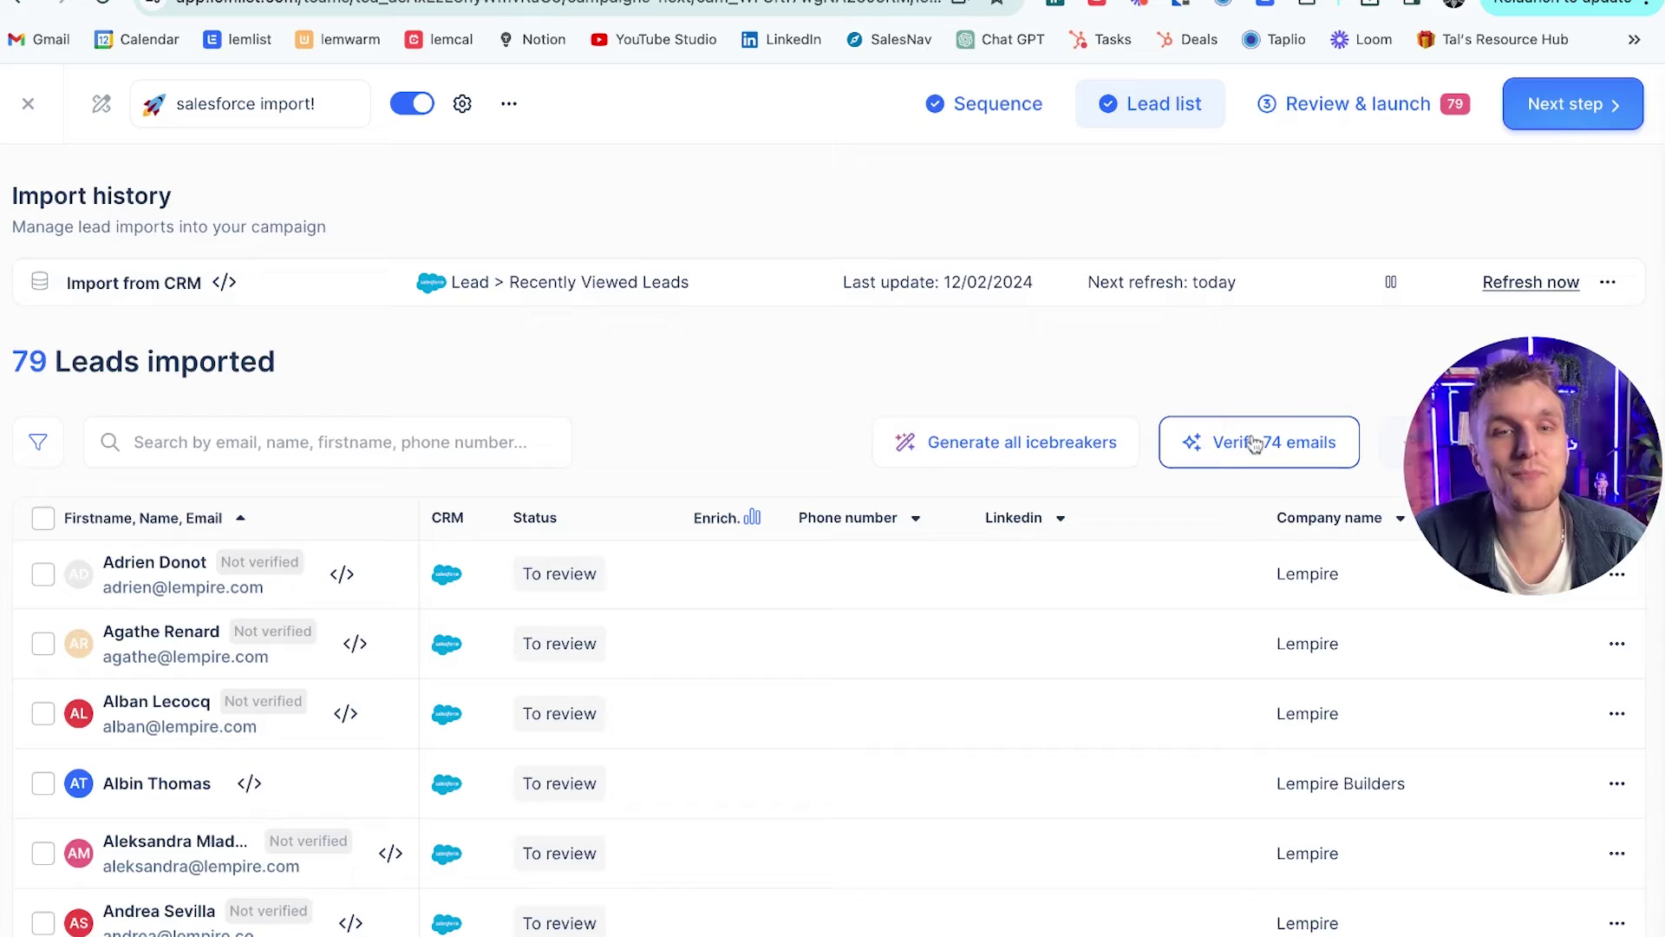
{"action": "left_click", "coordinate": [1254, 444]}
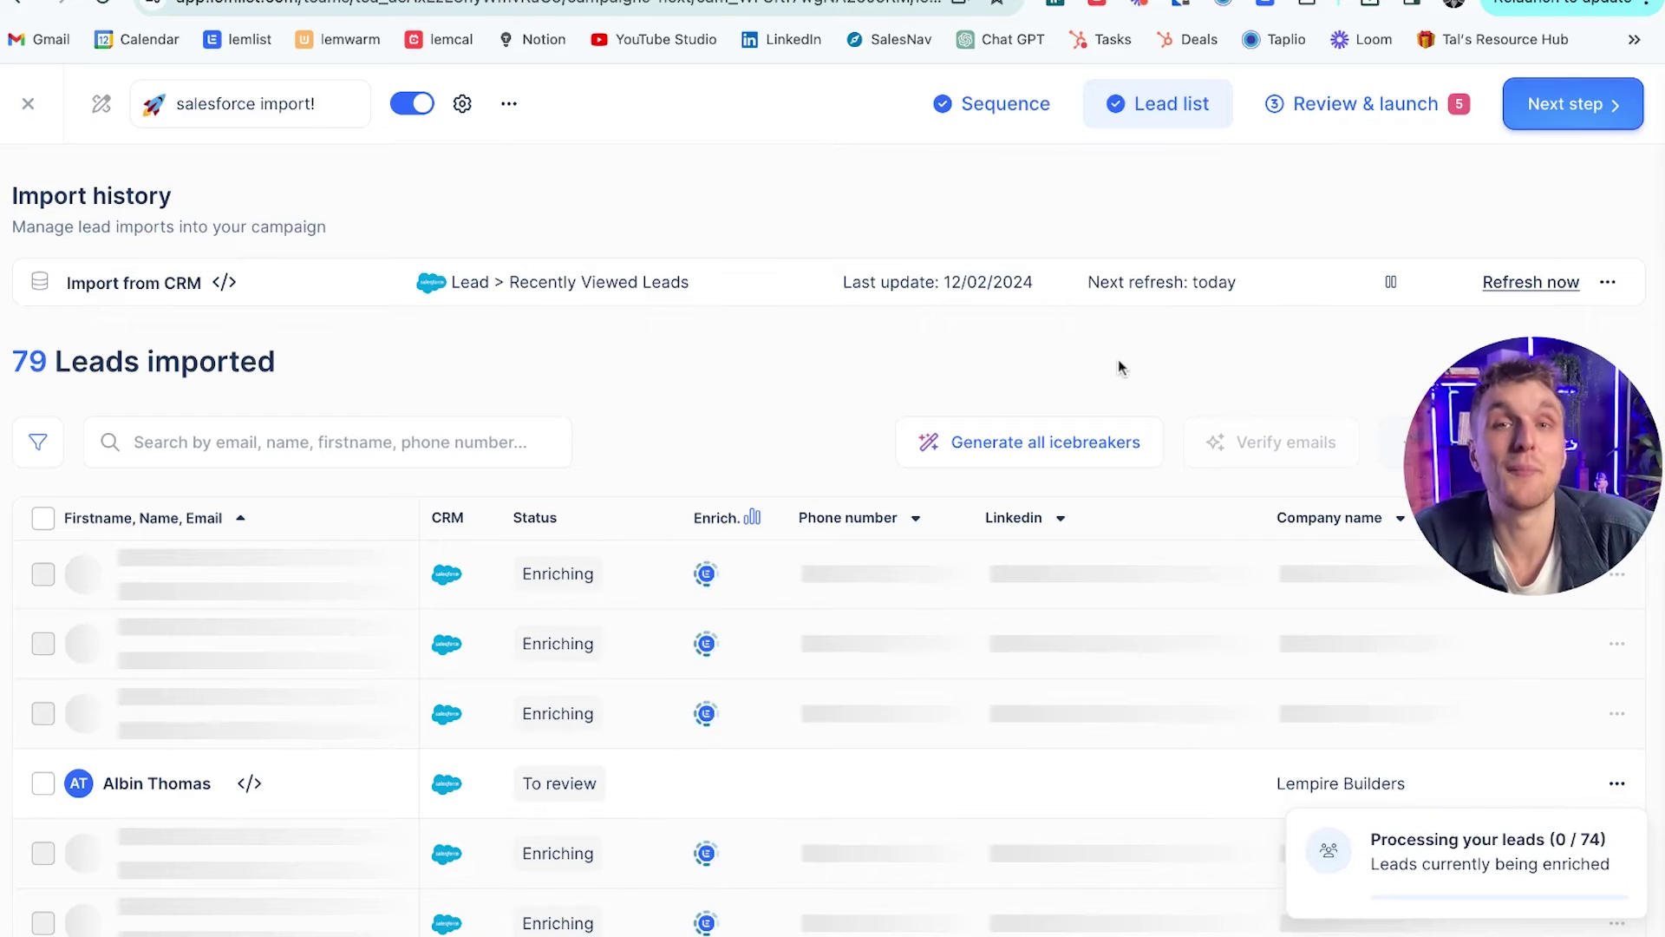
{"action": "left_click", "coordinate": [1385, 99]}
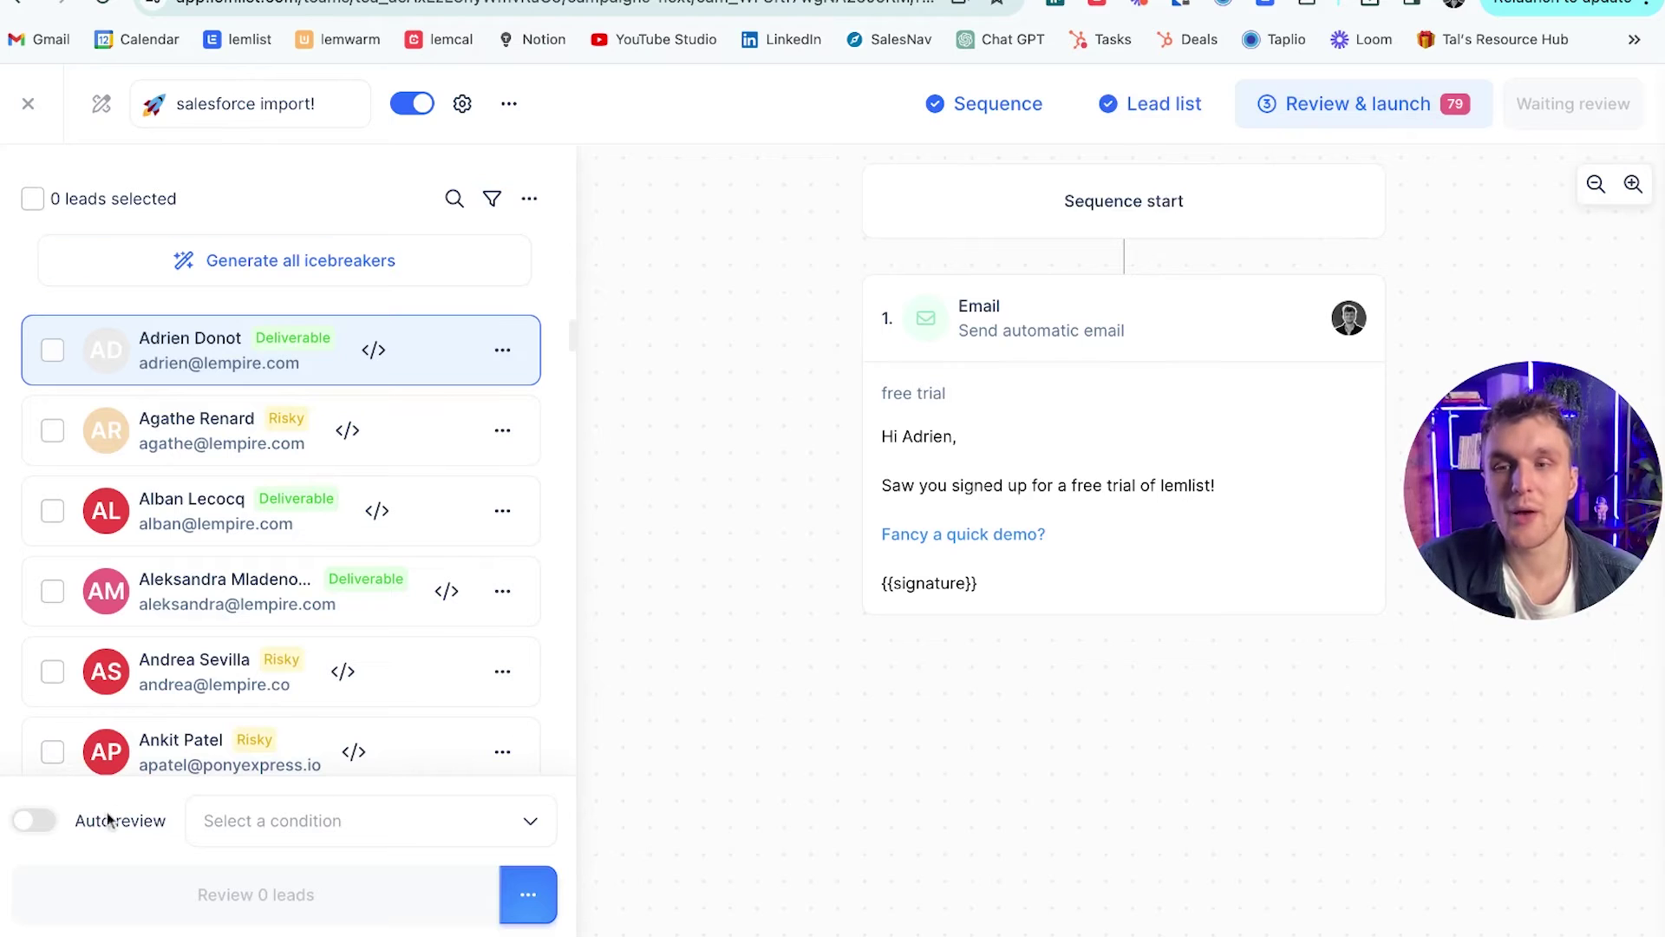
- Set Deliverable as the auto-review condition and preview another lead's email
{"action": "left_click", "coordinate": [260, 824]}
{"action": "left_click", "coordinate": [299, 589]}
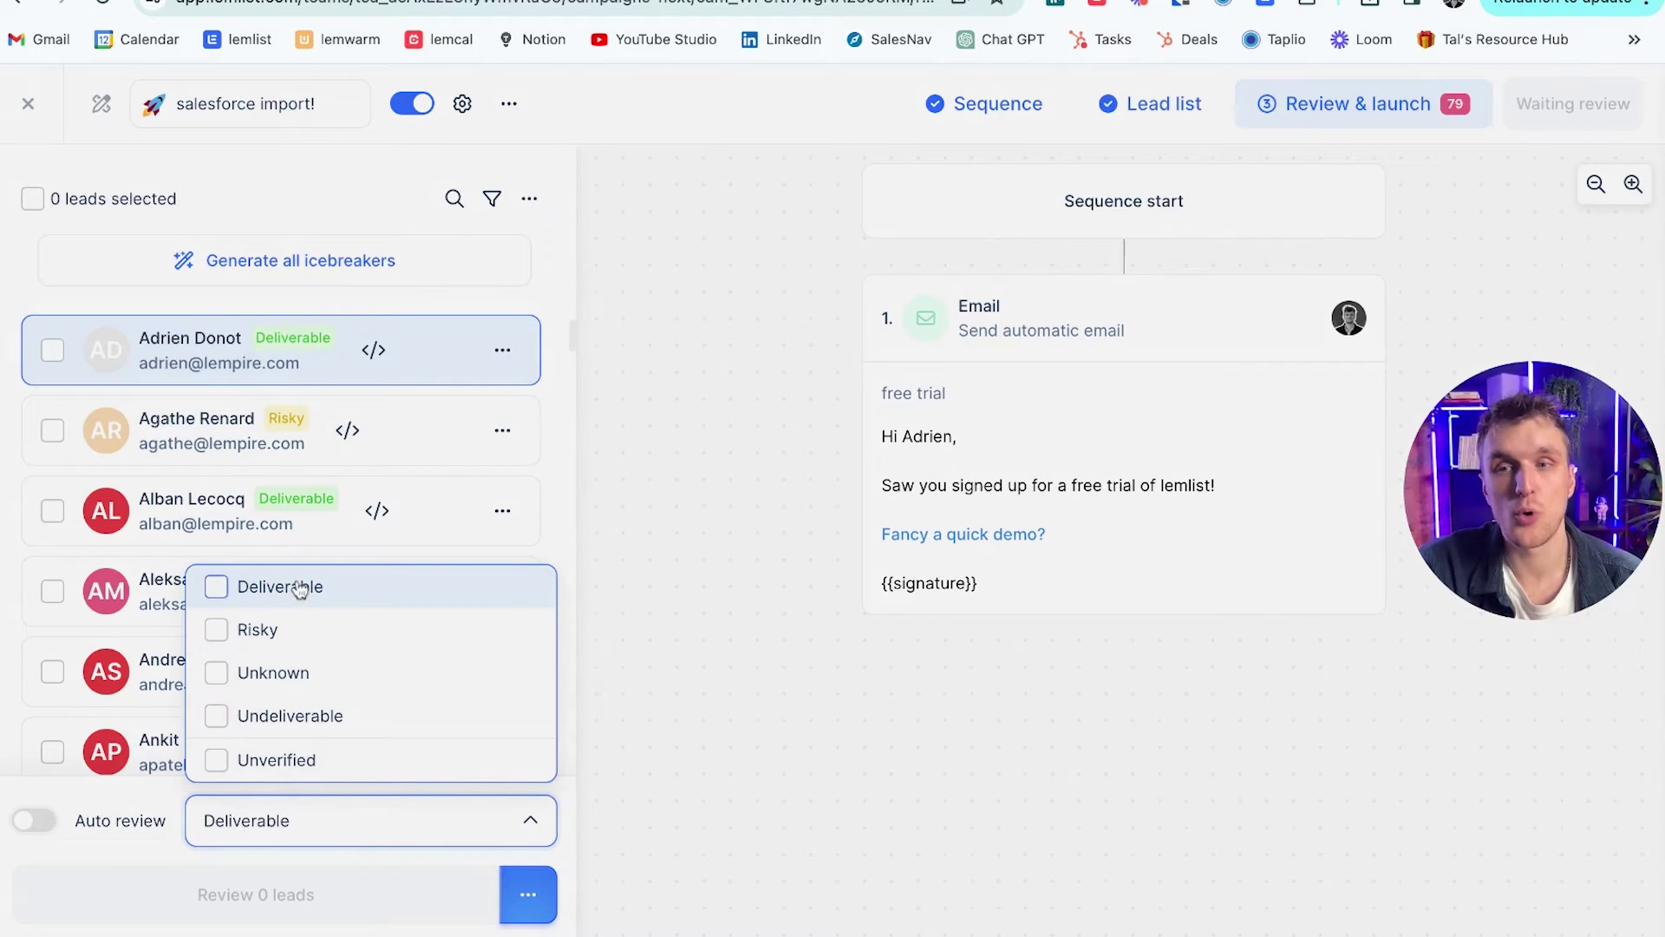
{"action": "left_click", "coordinate": [299, 589]}
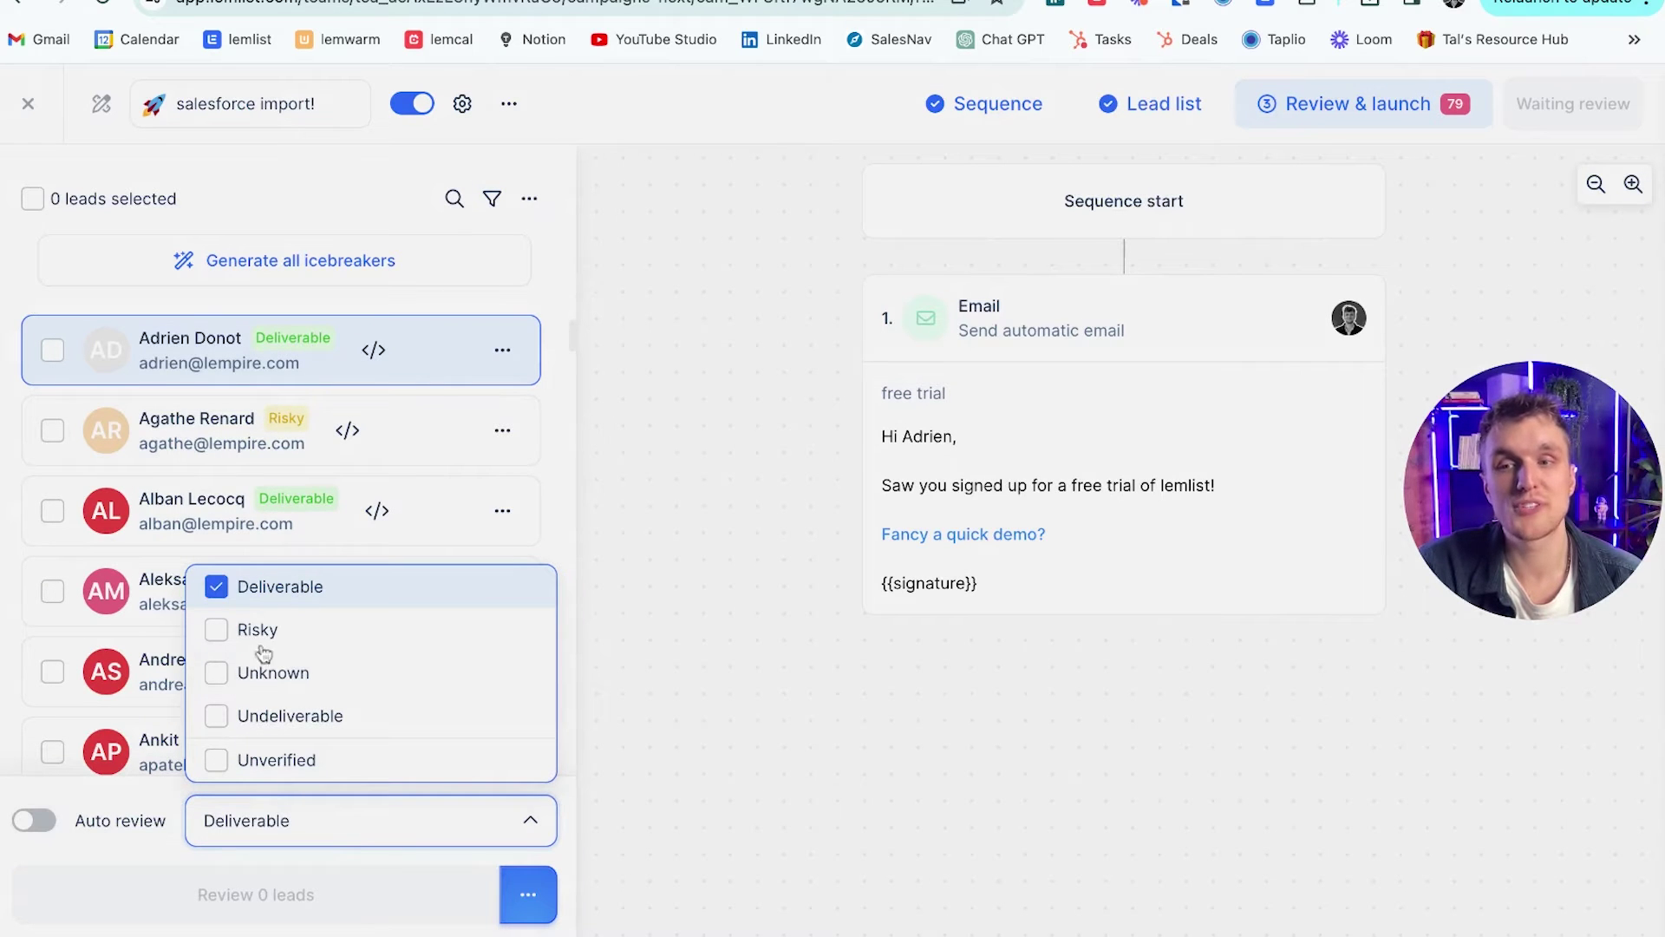
{"action": "left_click", "coordinate": [688, 365]}
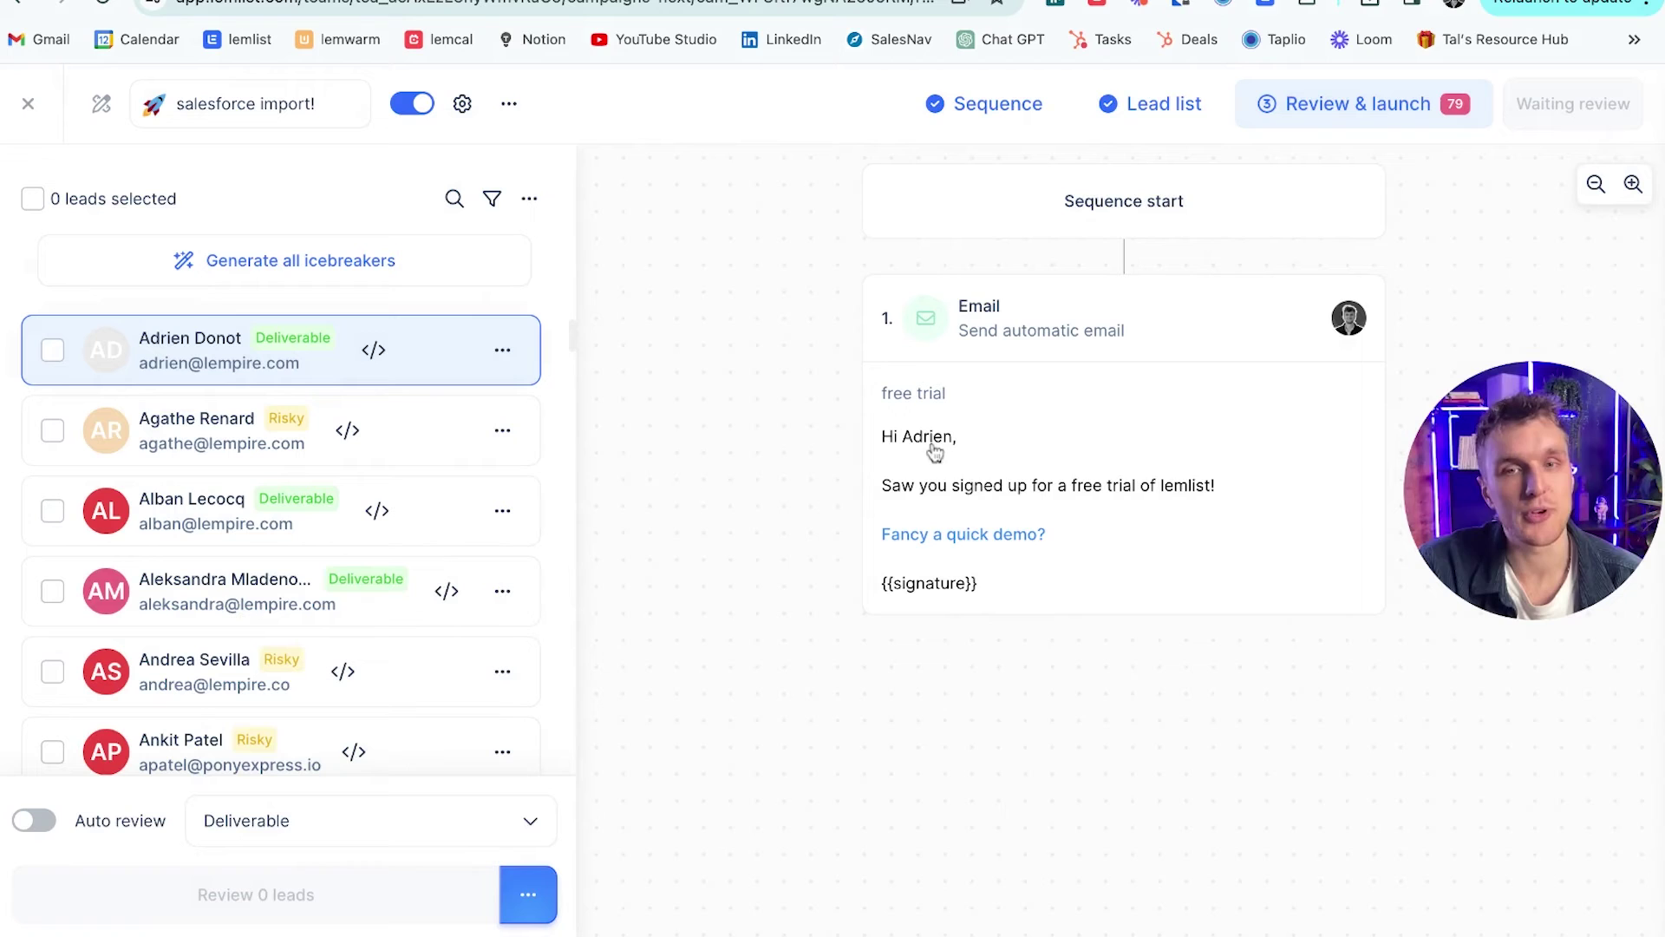
{"action": "left_click", "coordinate": [450, 515]}
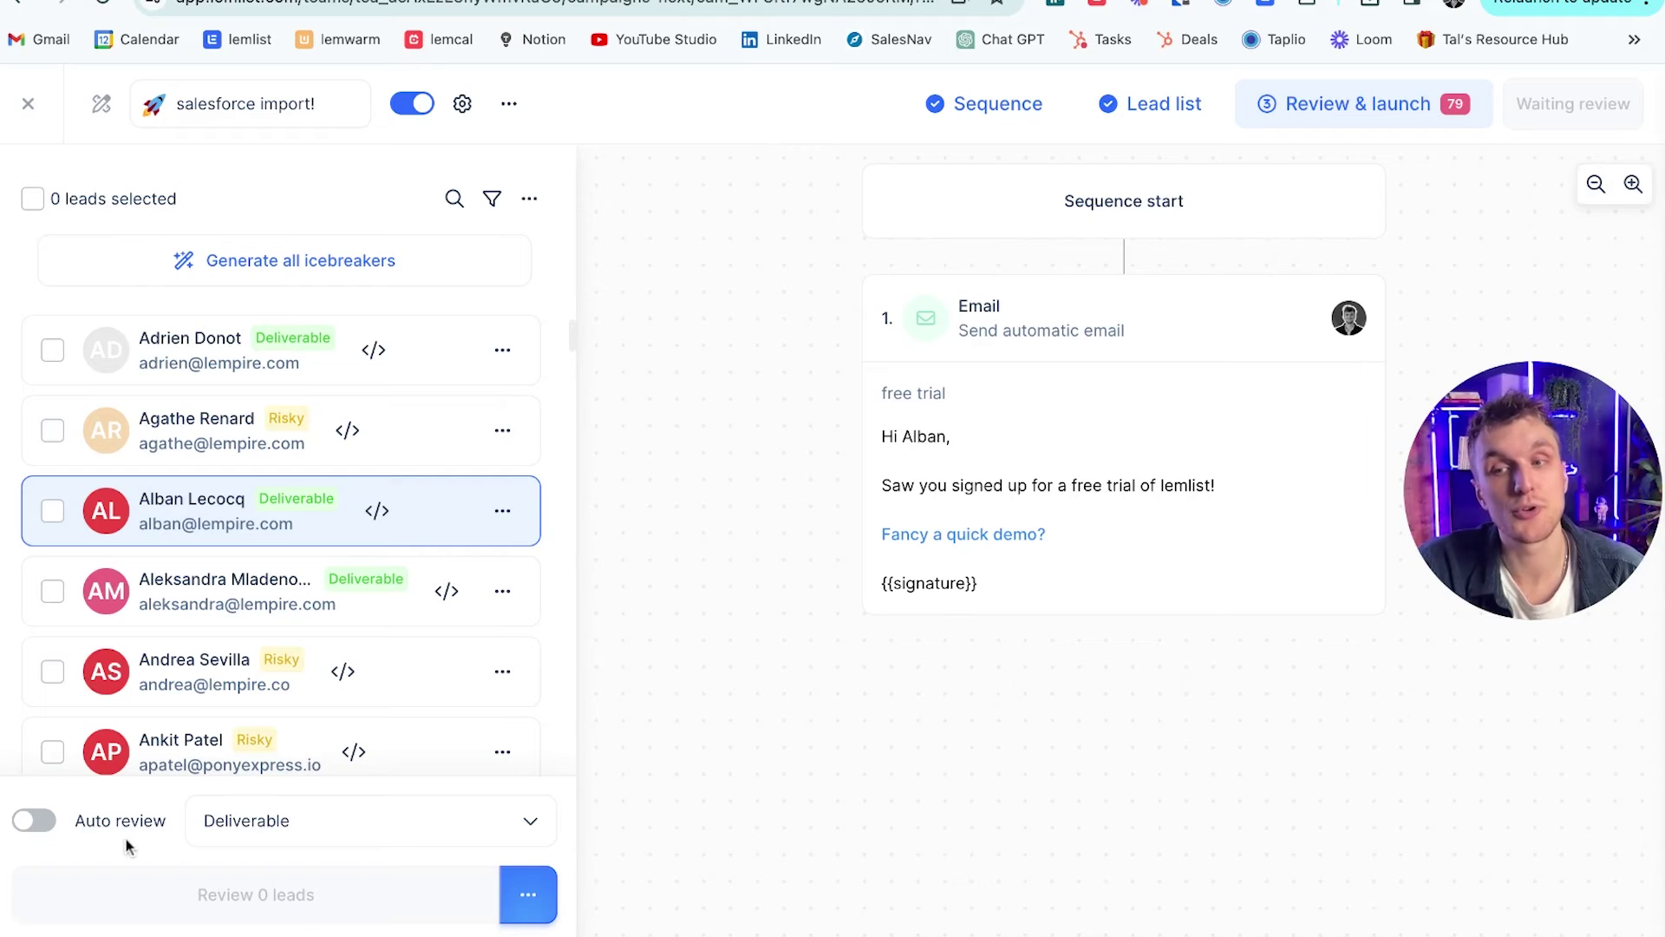
- Try enabling automatic lead review twice, backing out of the confirmation both times
{"action": "left_click", "coordinate": [35, 822]}
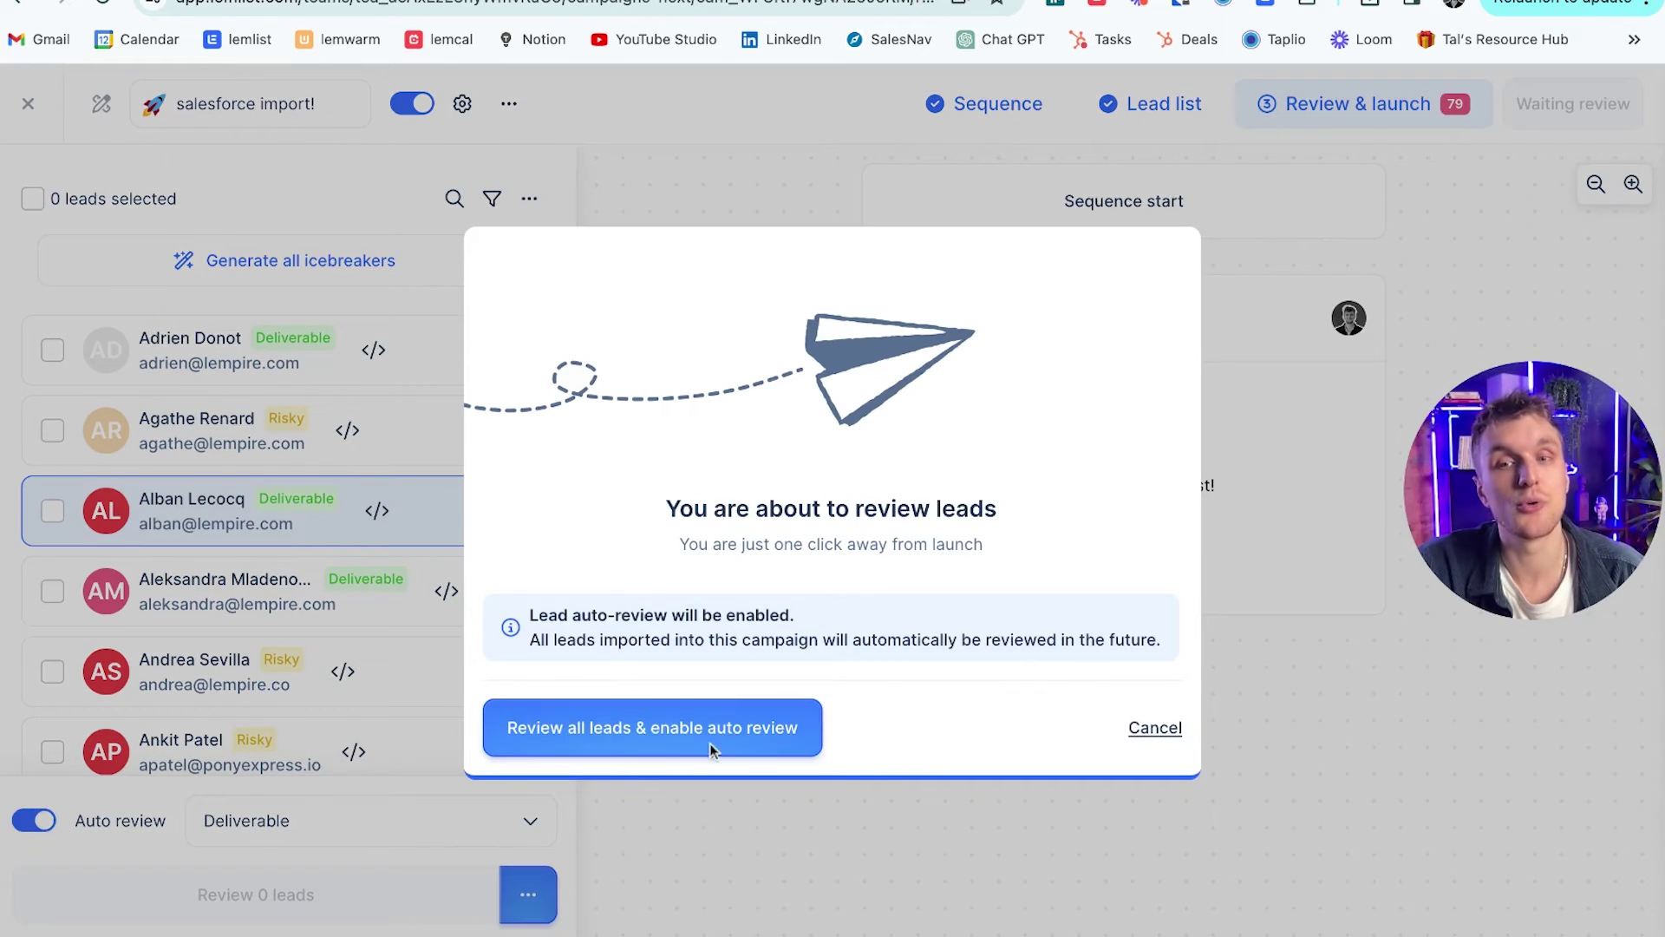
{"action": "left_click", "coordinate": [1160, 727]}
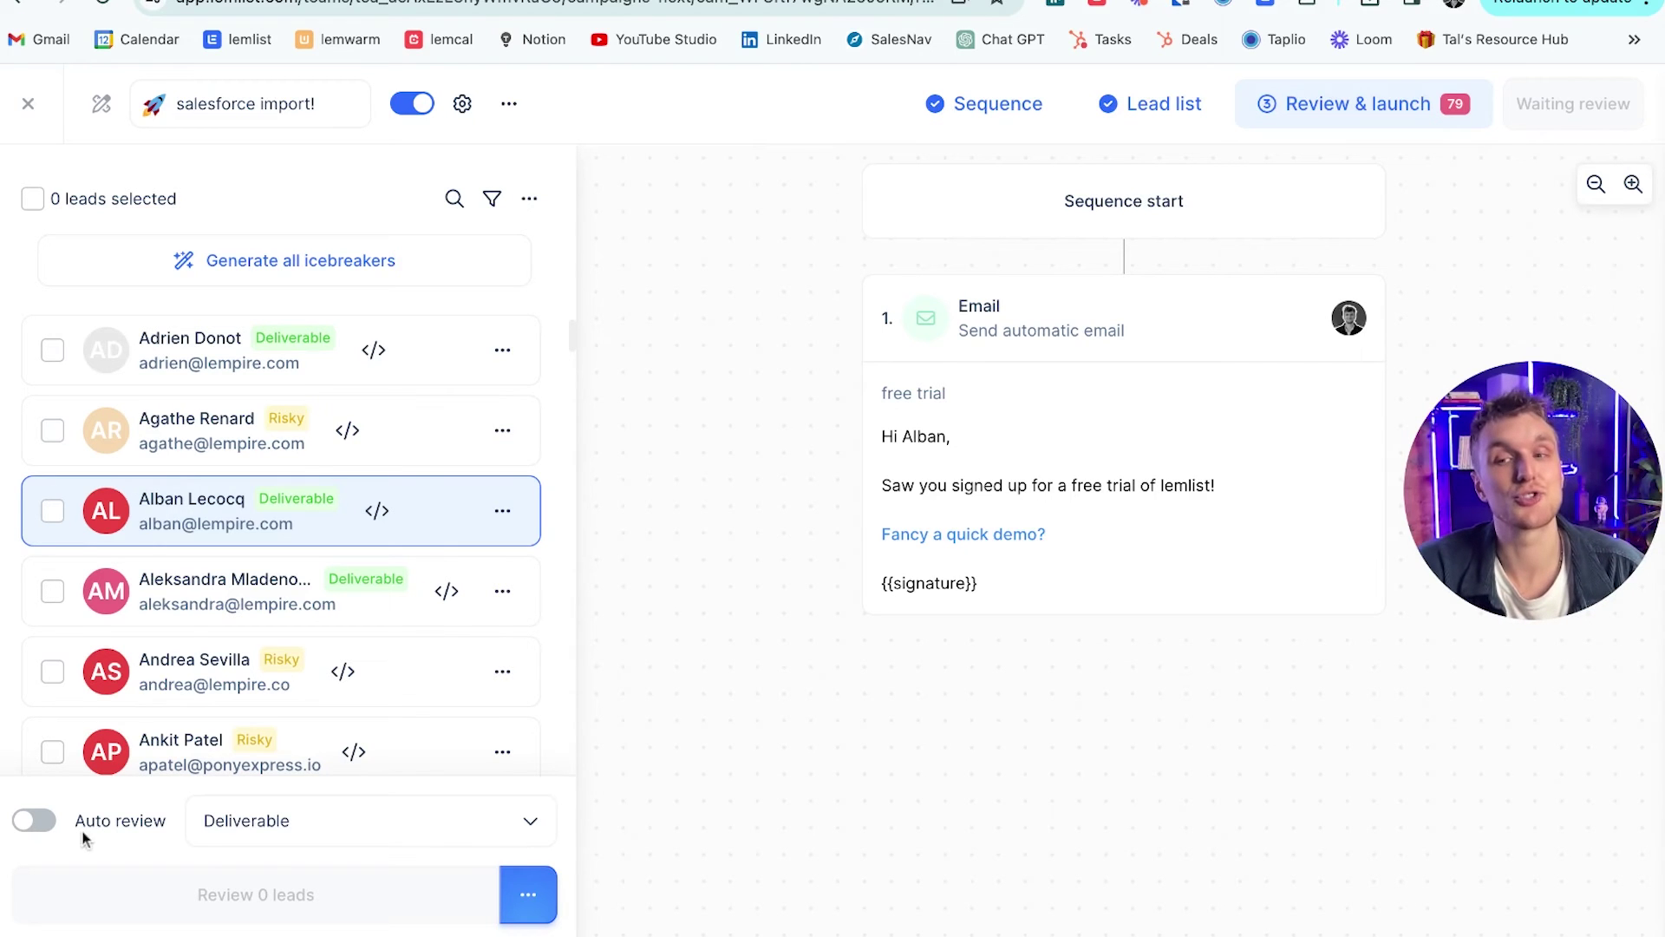
{"action": "left_click", "coordinate": [47, 828]}
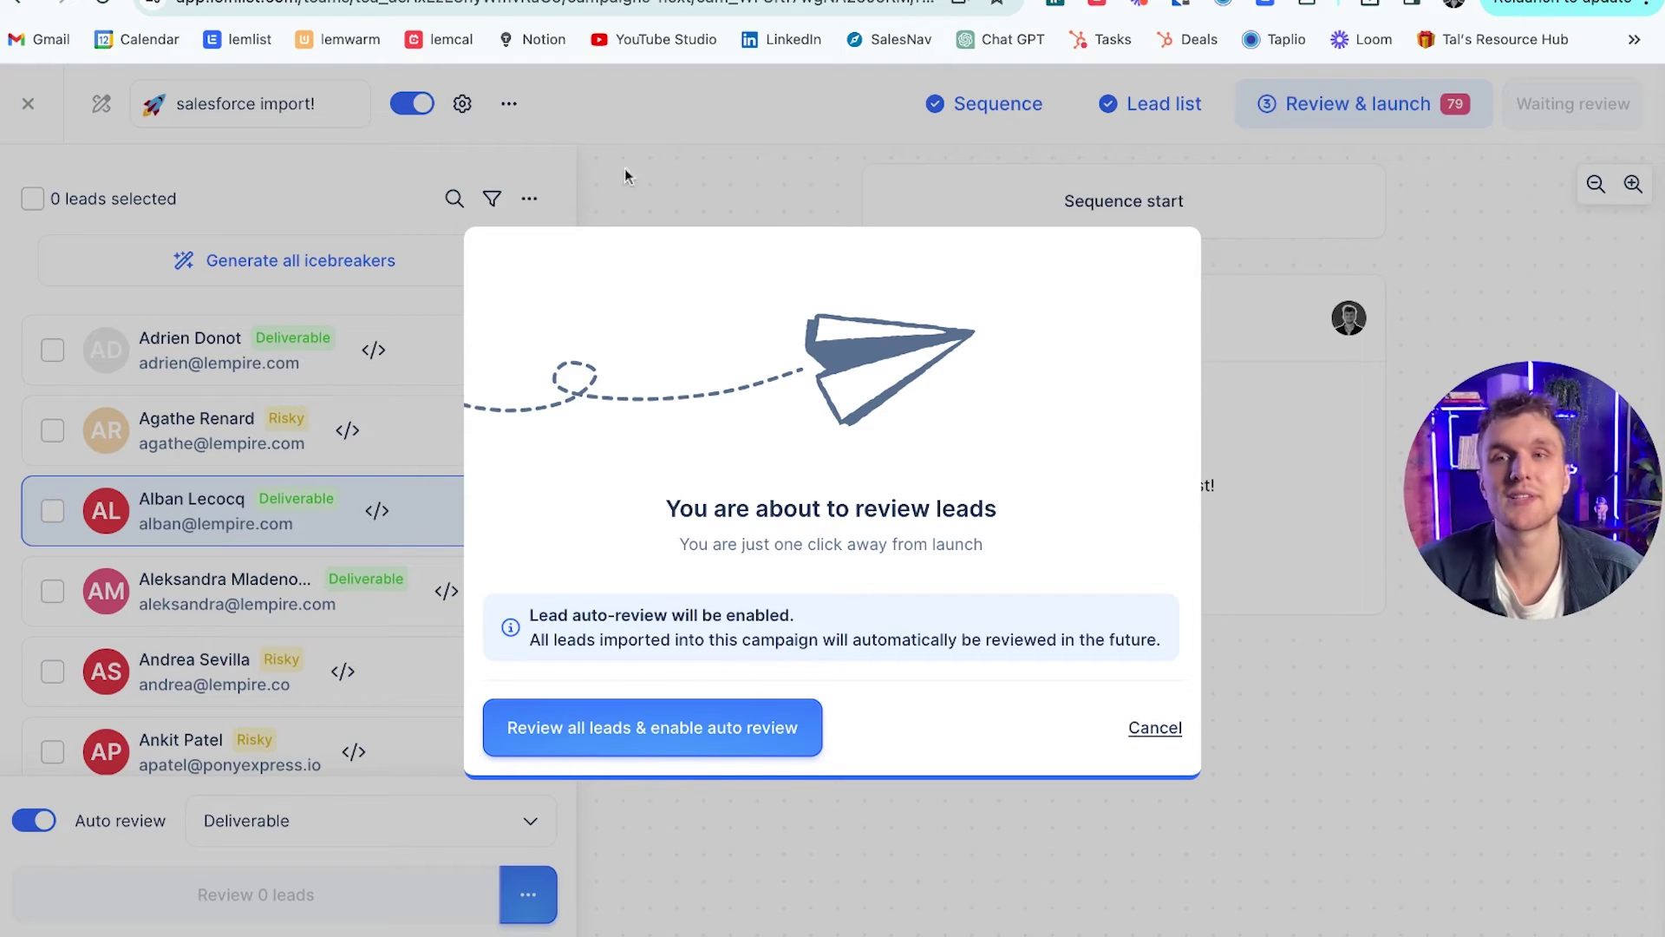
{"action": "left_click", "coordinate": [1153, 733]}
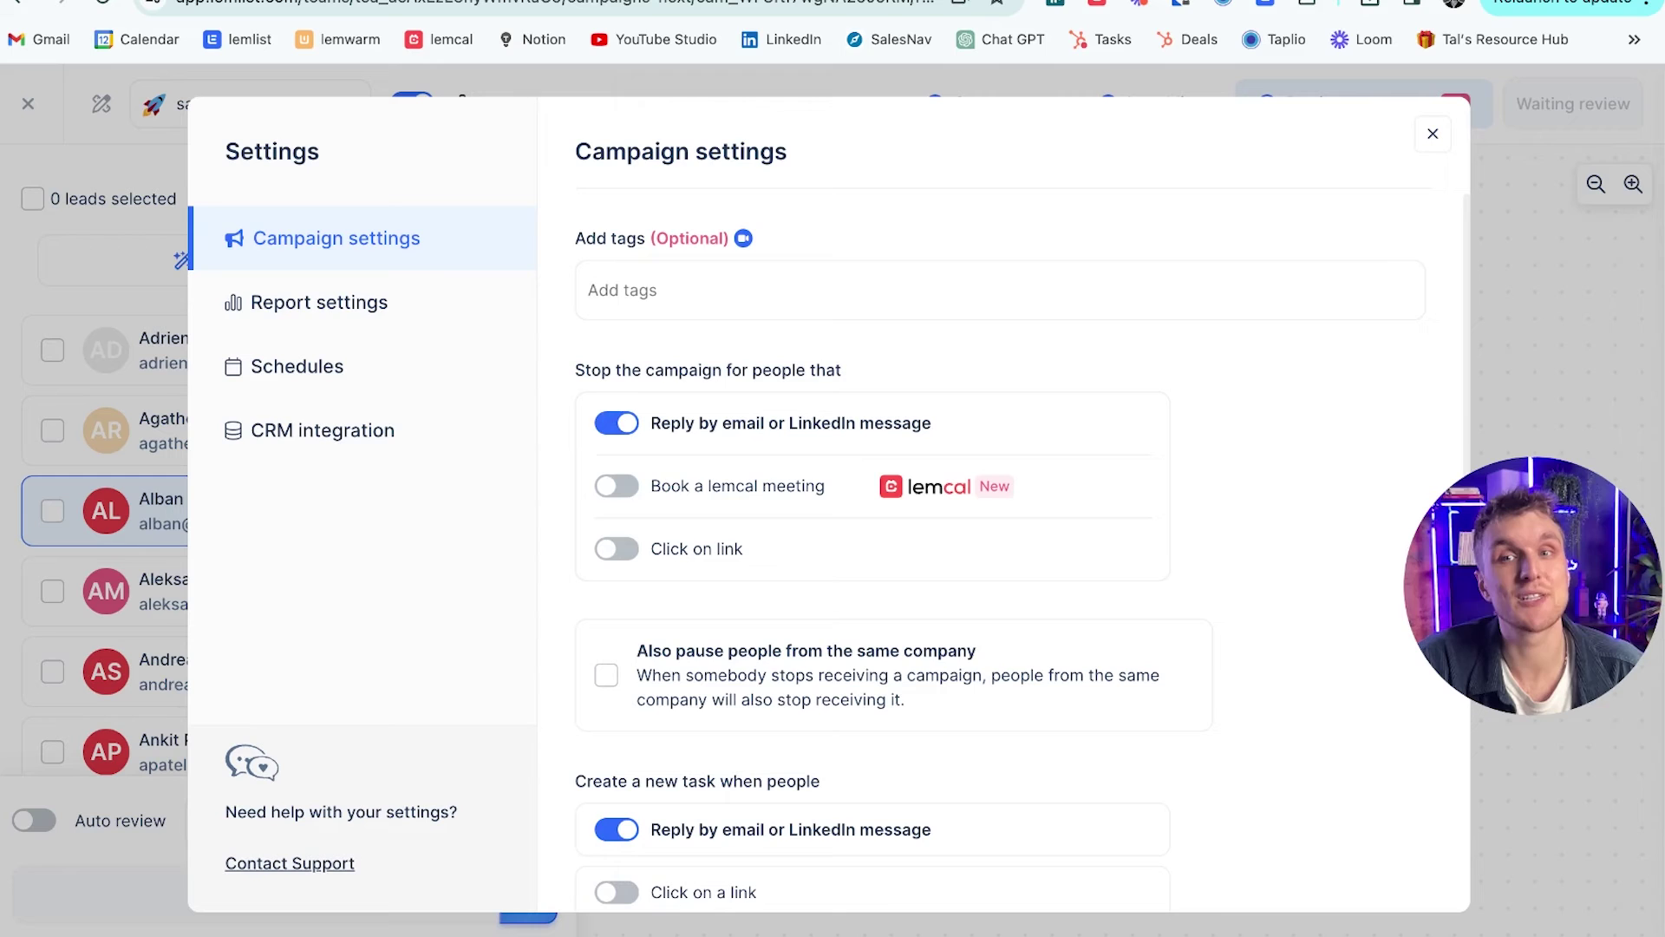
- Open the campaign's CRM integration settings and find the Configure data export to CRM section
{"action": "left_click", "coordinate": [390, 439]}
{"action": "scroll", "coordinate": [1067, 477], "scroll_direction": "down", "scroll_amount": 3}
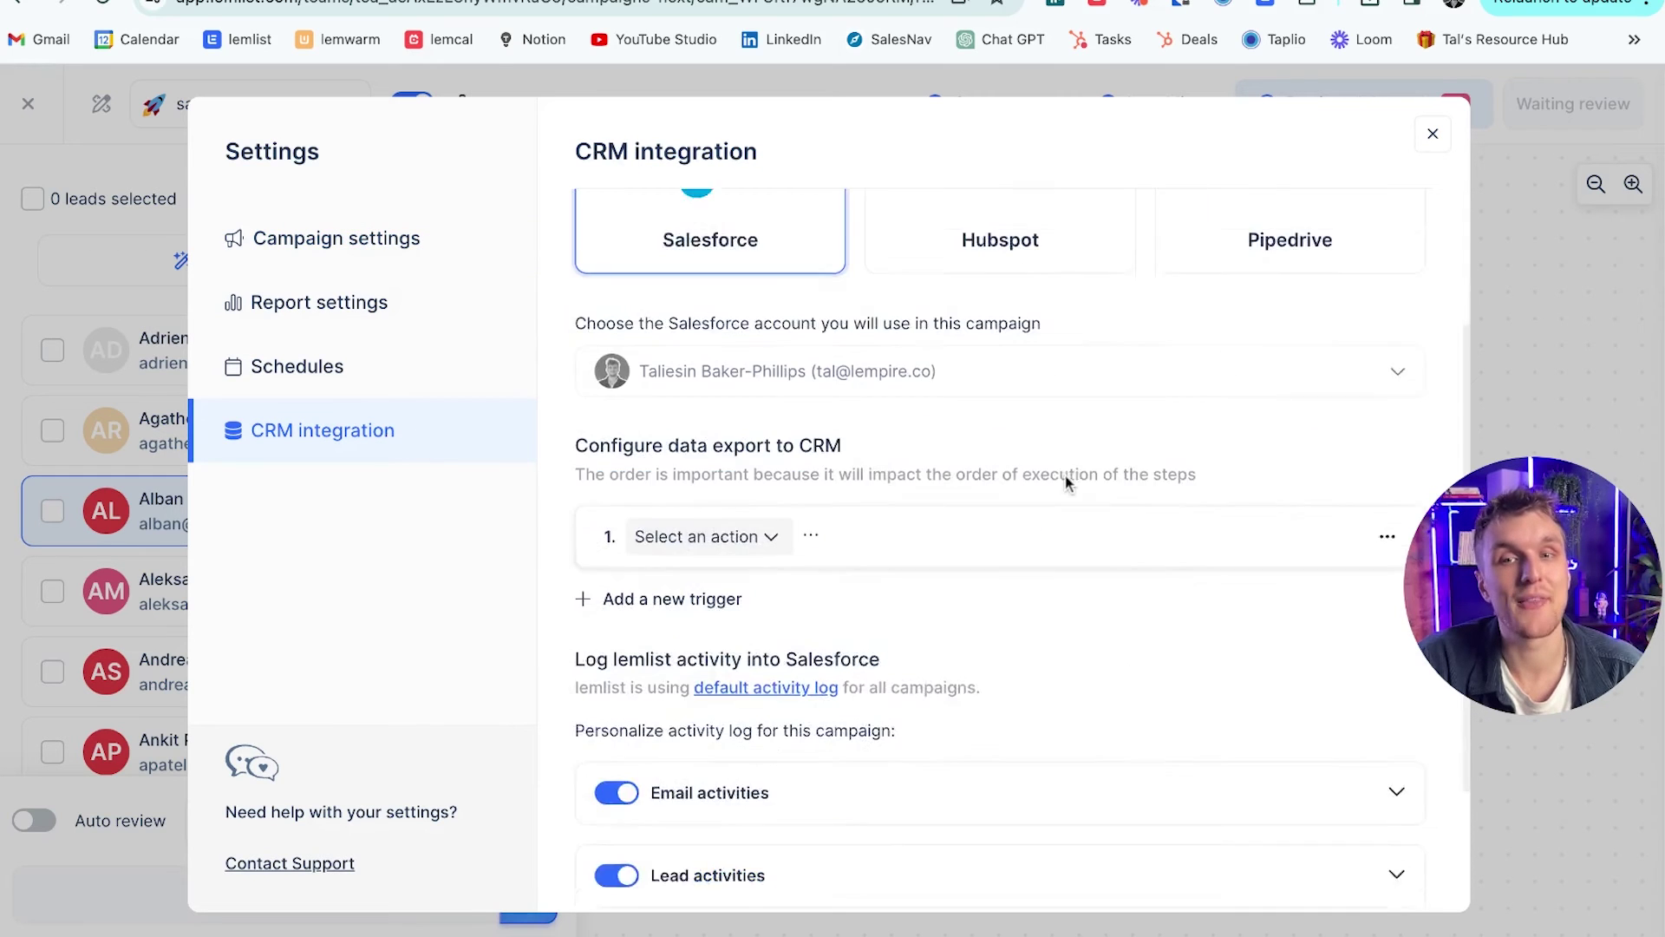
{"action": "scroll", "coordinate": [1067, 482], "scroll_direction": "down", "scroll_amount": 1}
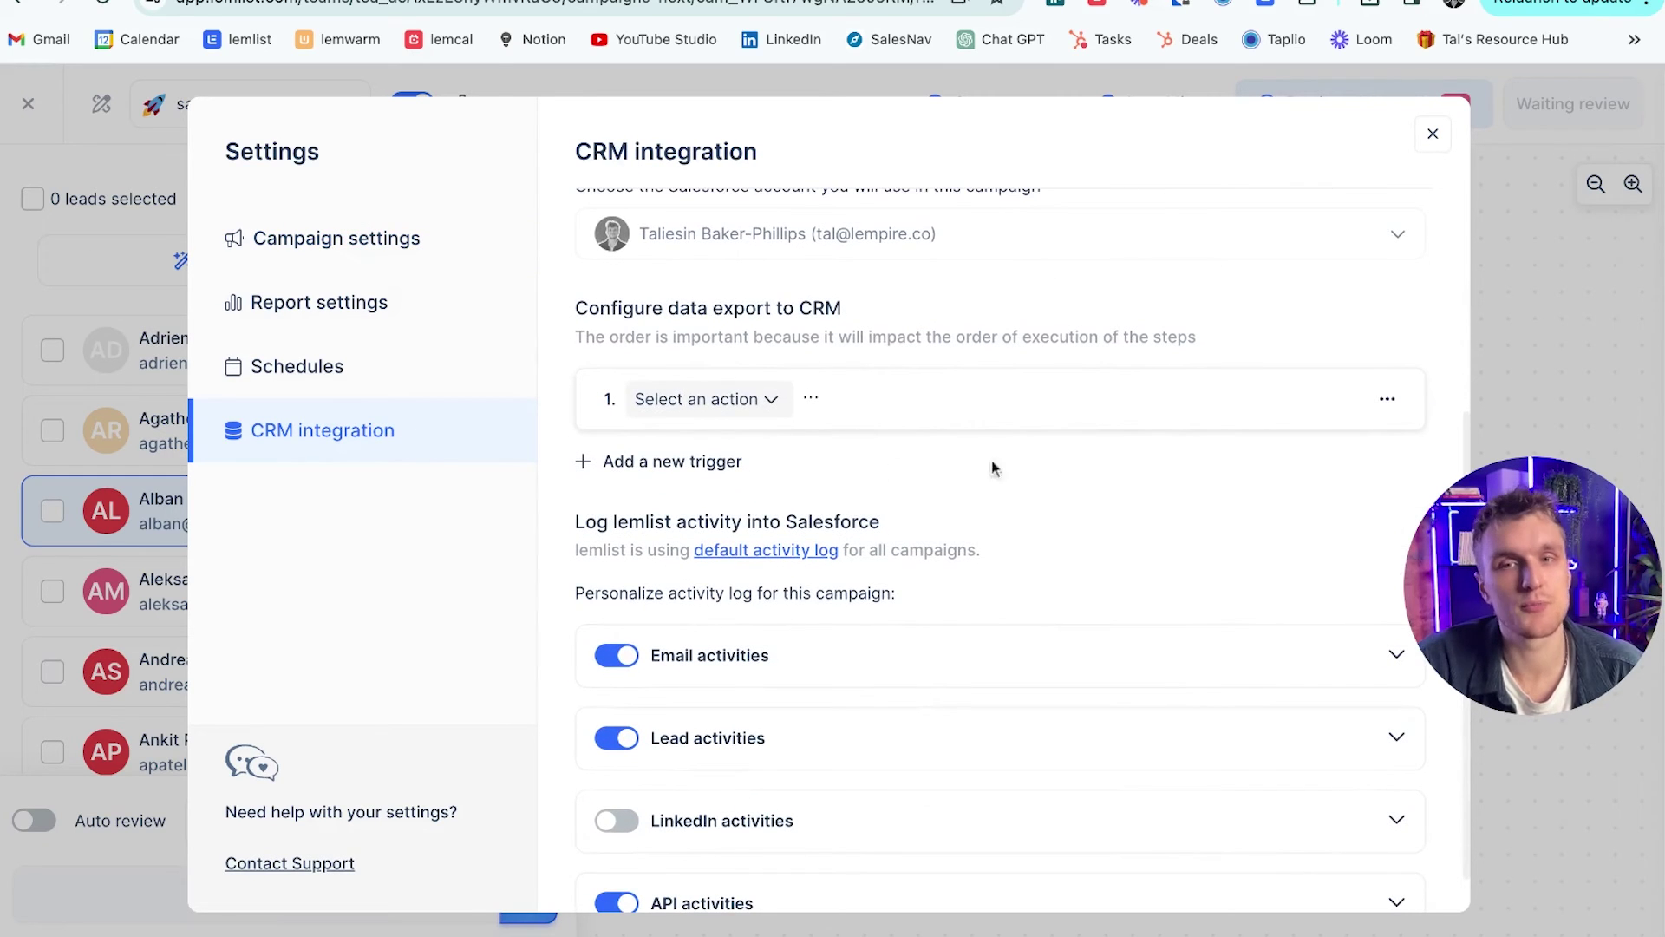
{"action": "left_click_drag", "start_coordinate": [574, 309], "coordinate": [928, 295]}
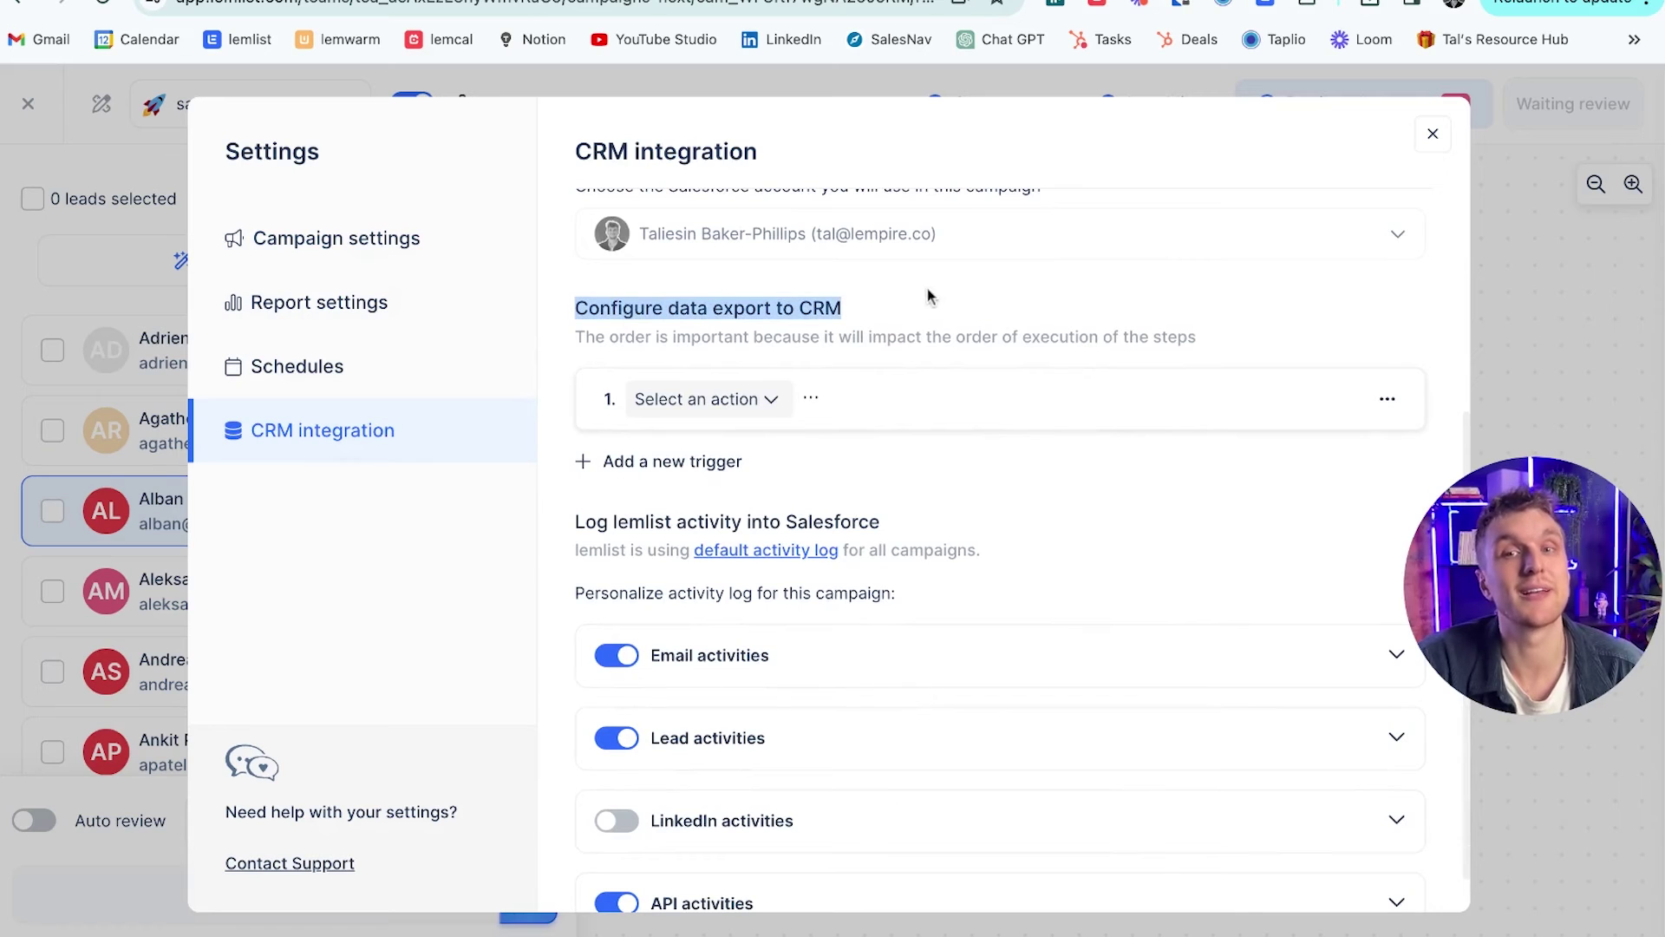
{"action": "left_click", "coordinate": [935, 297]}
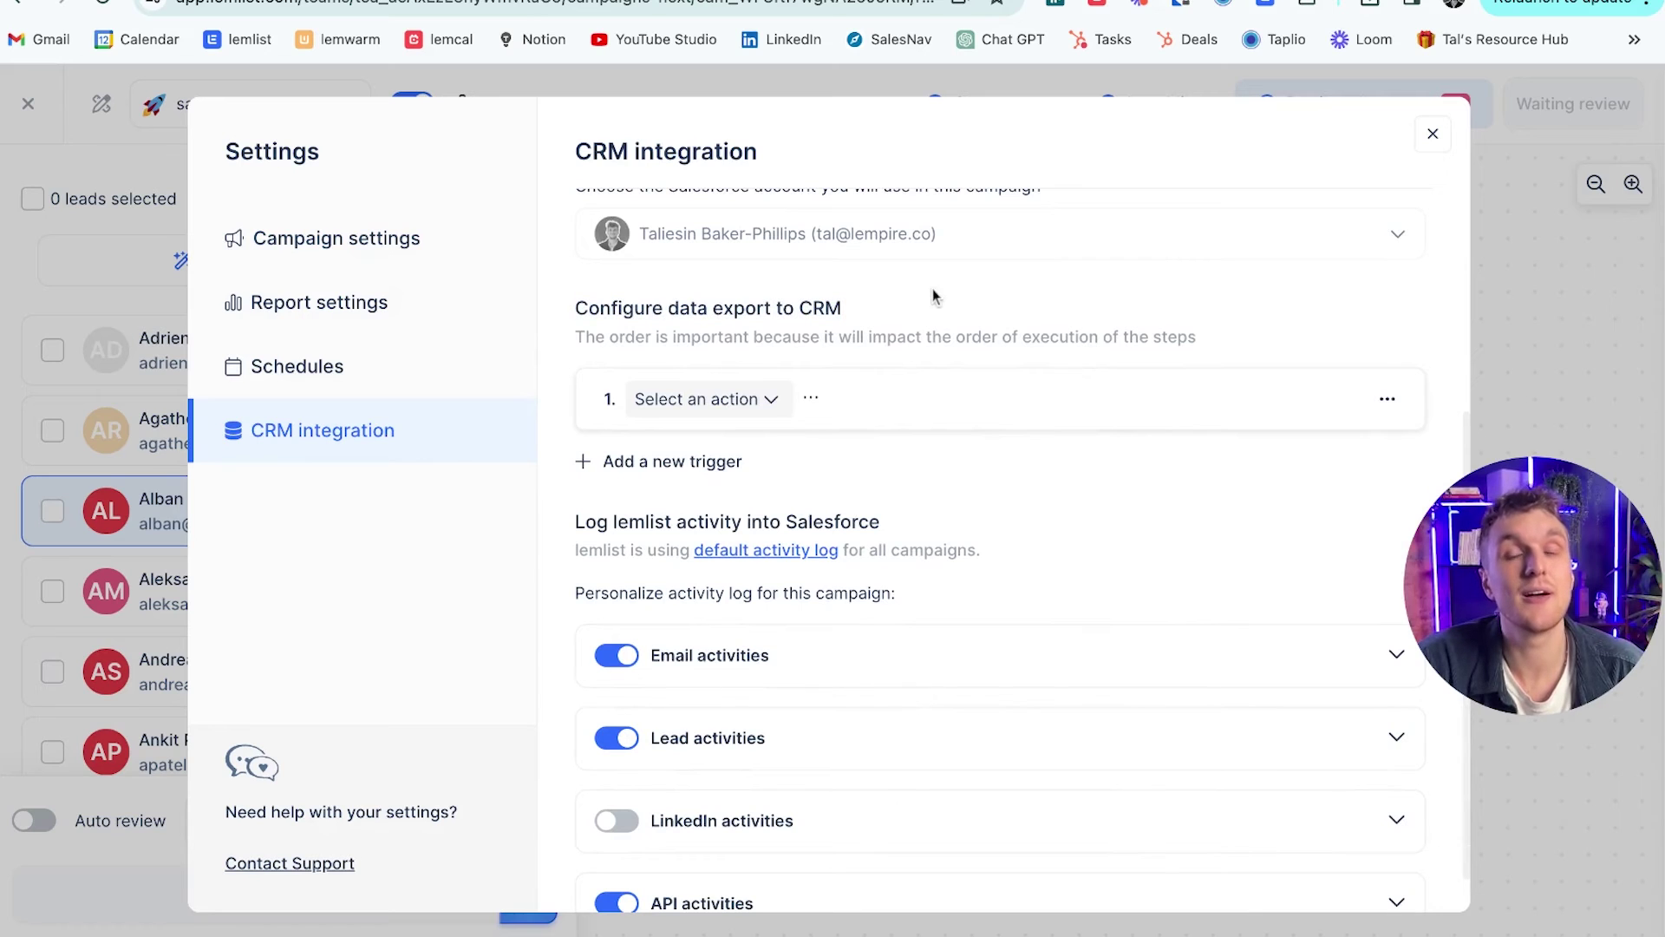
- Set trigger 1 to change lead status to Open - Not Contacted when a message is sent
{"action": "left_click", "coordinate": [772, 402]}
{"action": "left_click", "coordinate": [777, 449]}
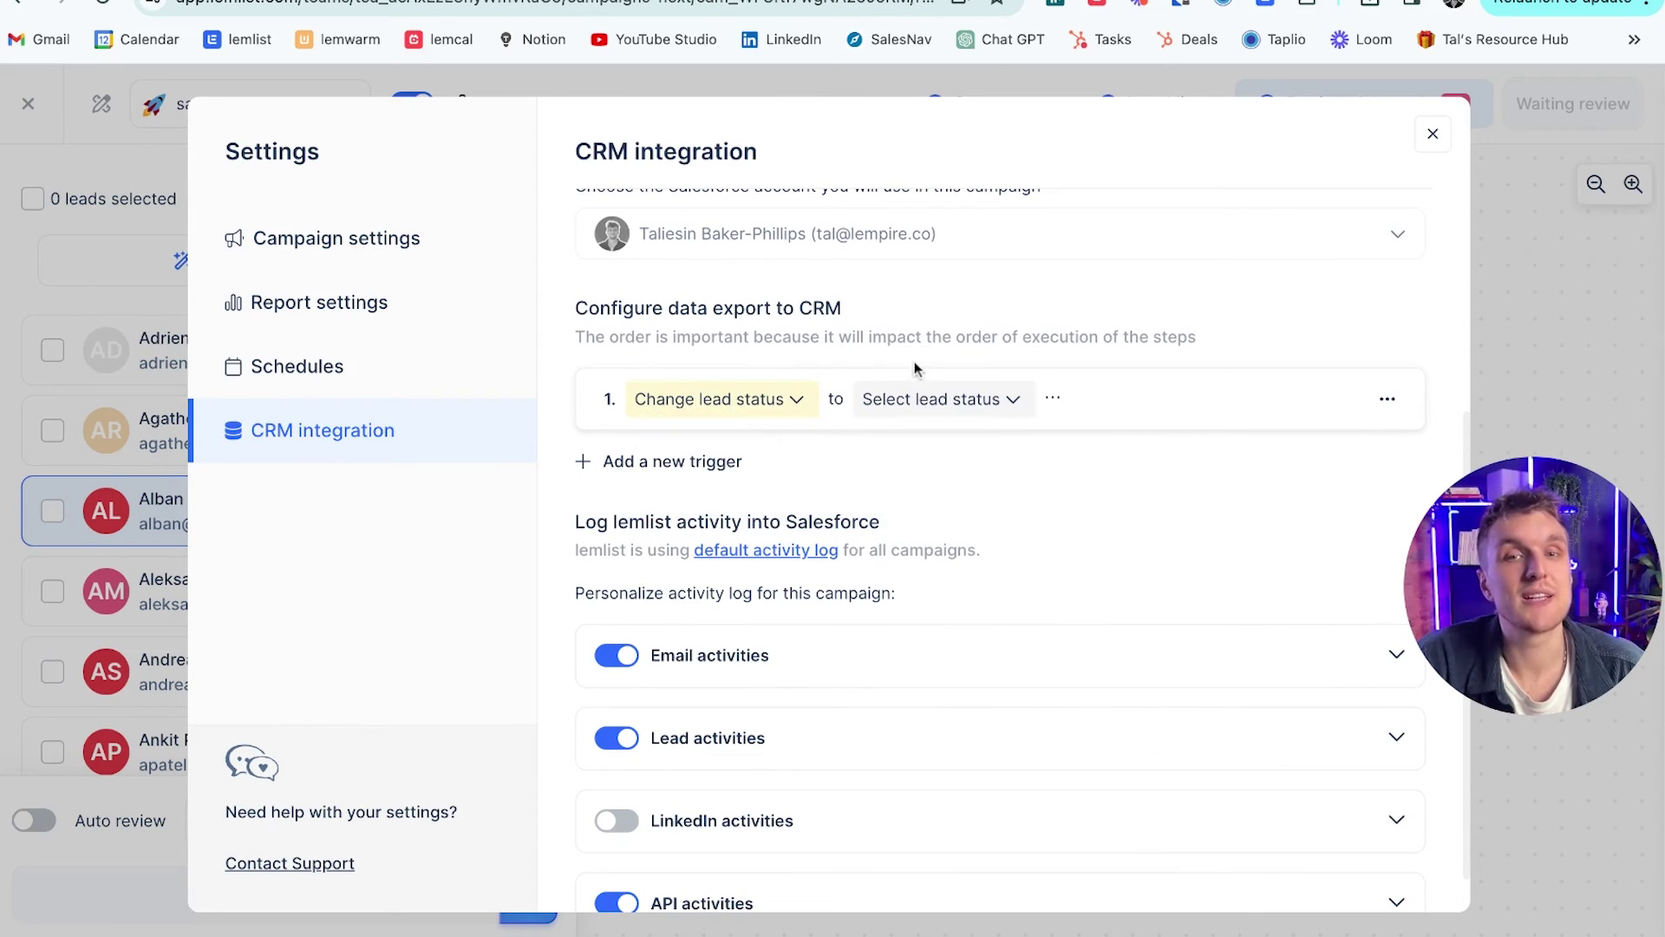
{"action": "left_click", "coordinate": [922, 399]}
{"action": "left_click", "coordinate": [1028, 444]}
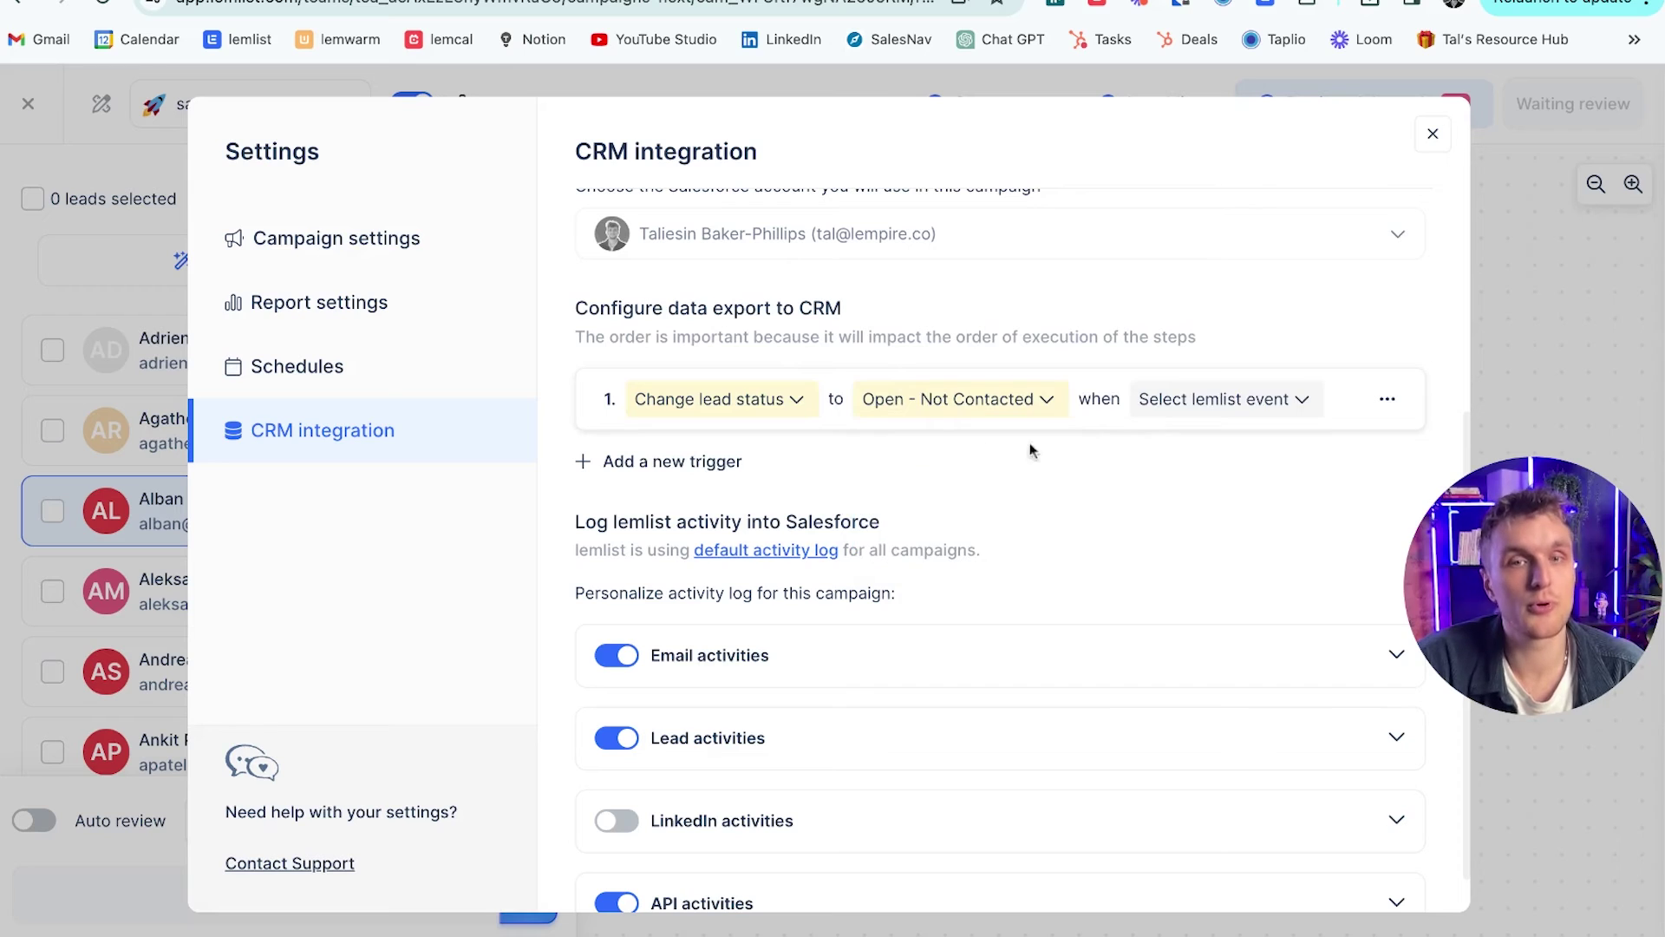
{"action": "left_click", "coordinate": [1174, 408]}
{"action": "left_click", "coordinate": [1232, 451]}
{"action": "left_click", "coordinate": [1283, 358]}
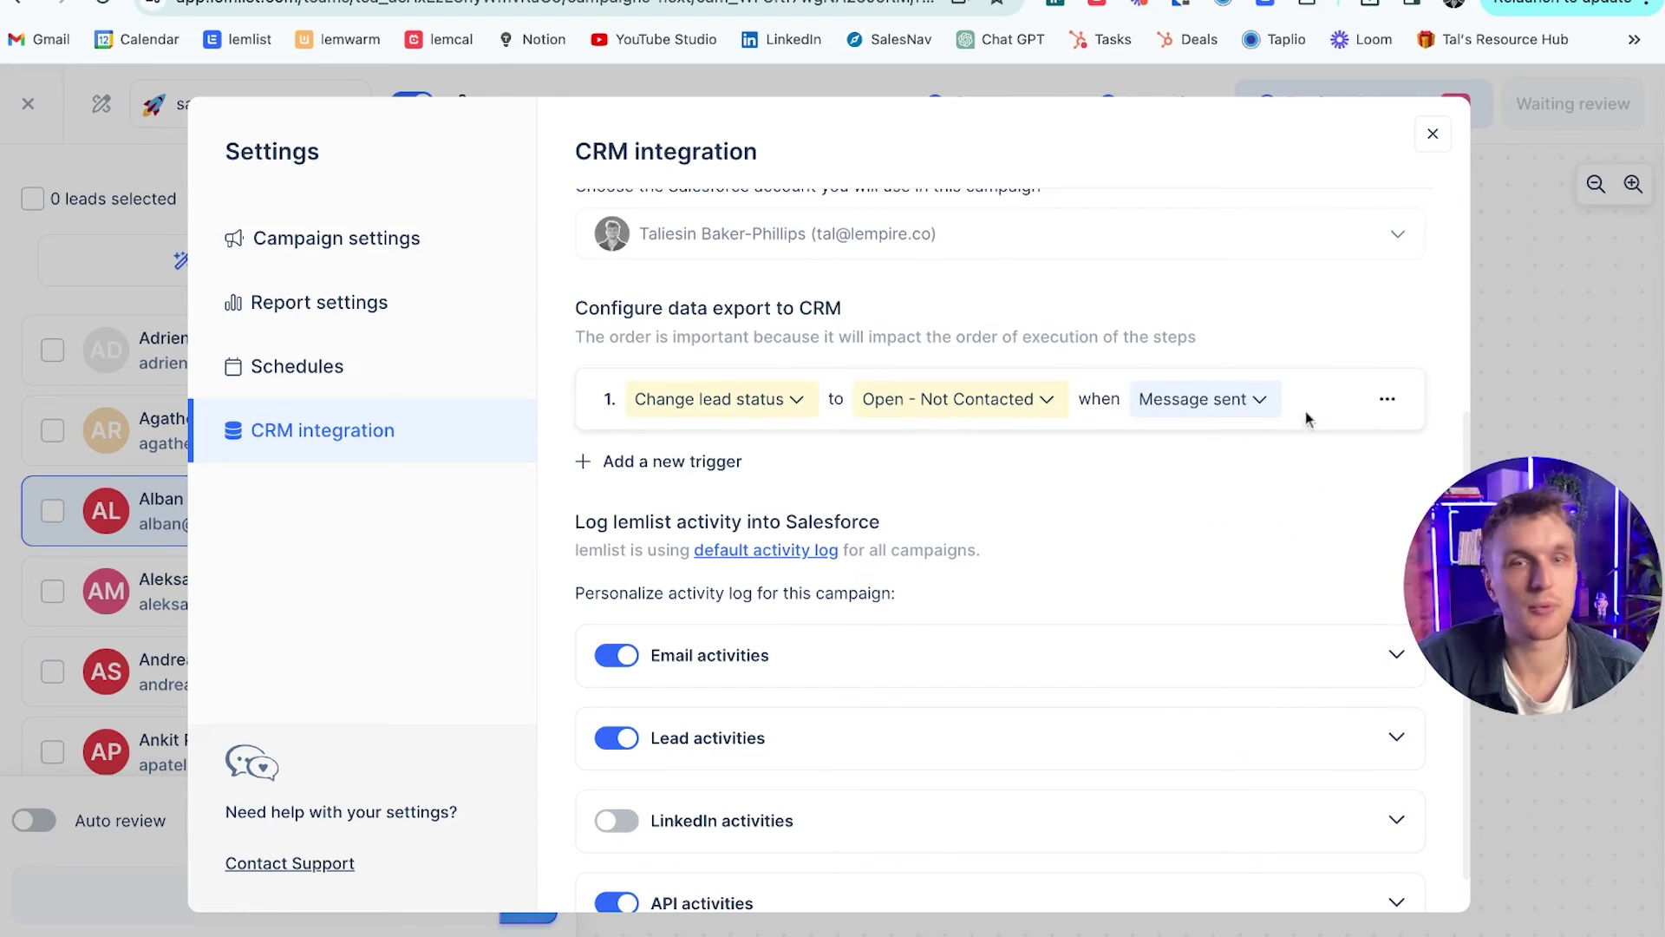
- Add a second trigger changing lead status to Closed - Not Converted on Mark as not interested
{"action": "left_click", "coordinate": [699, 464]}
{"action": "left_click", "coordinate": [742, 480]}
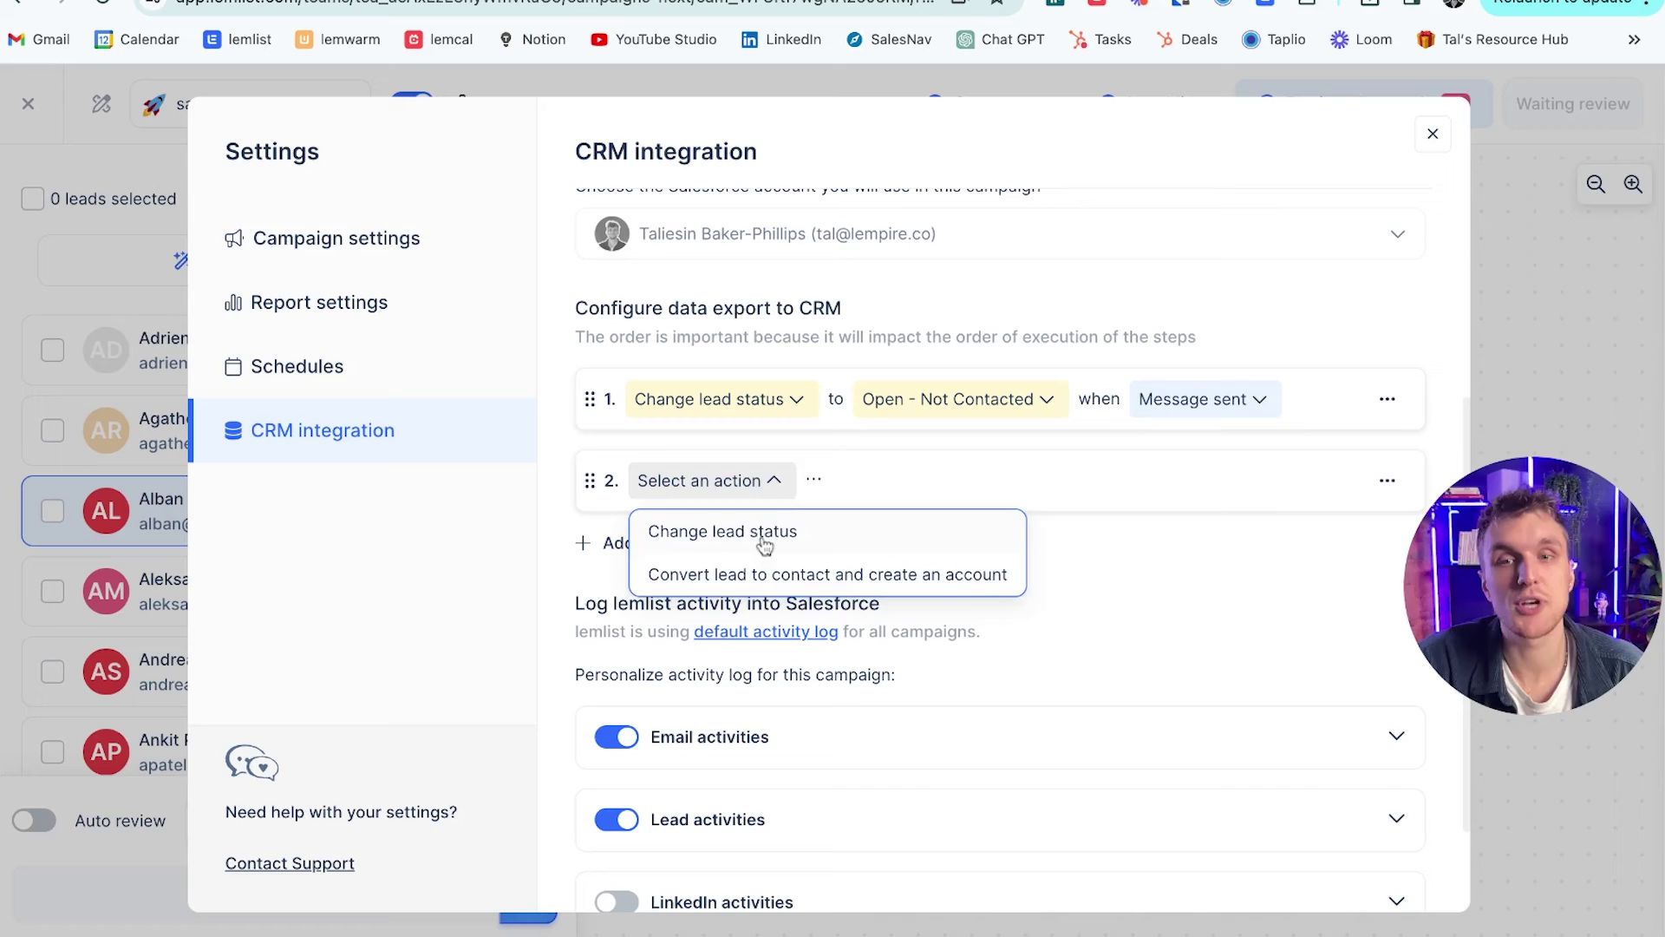
{"action": "left_click", "coordinate": [765, 544]}
{"action": "left_click", "coordinate": [929, 480]}
{"action": "left_click", "coordinate": [954, 614]}
{"action": "left_click", "coordinate": [1227, 480]}
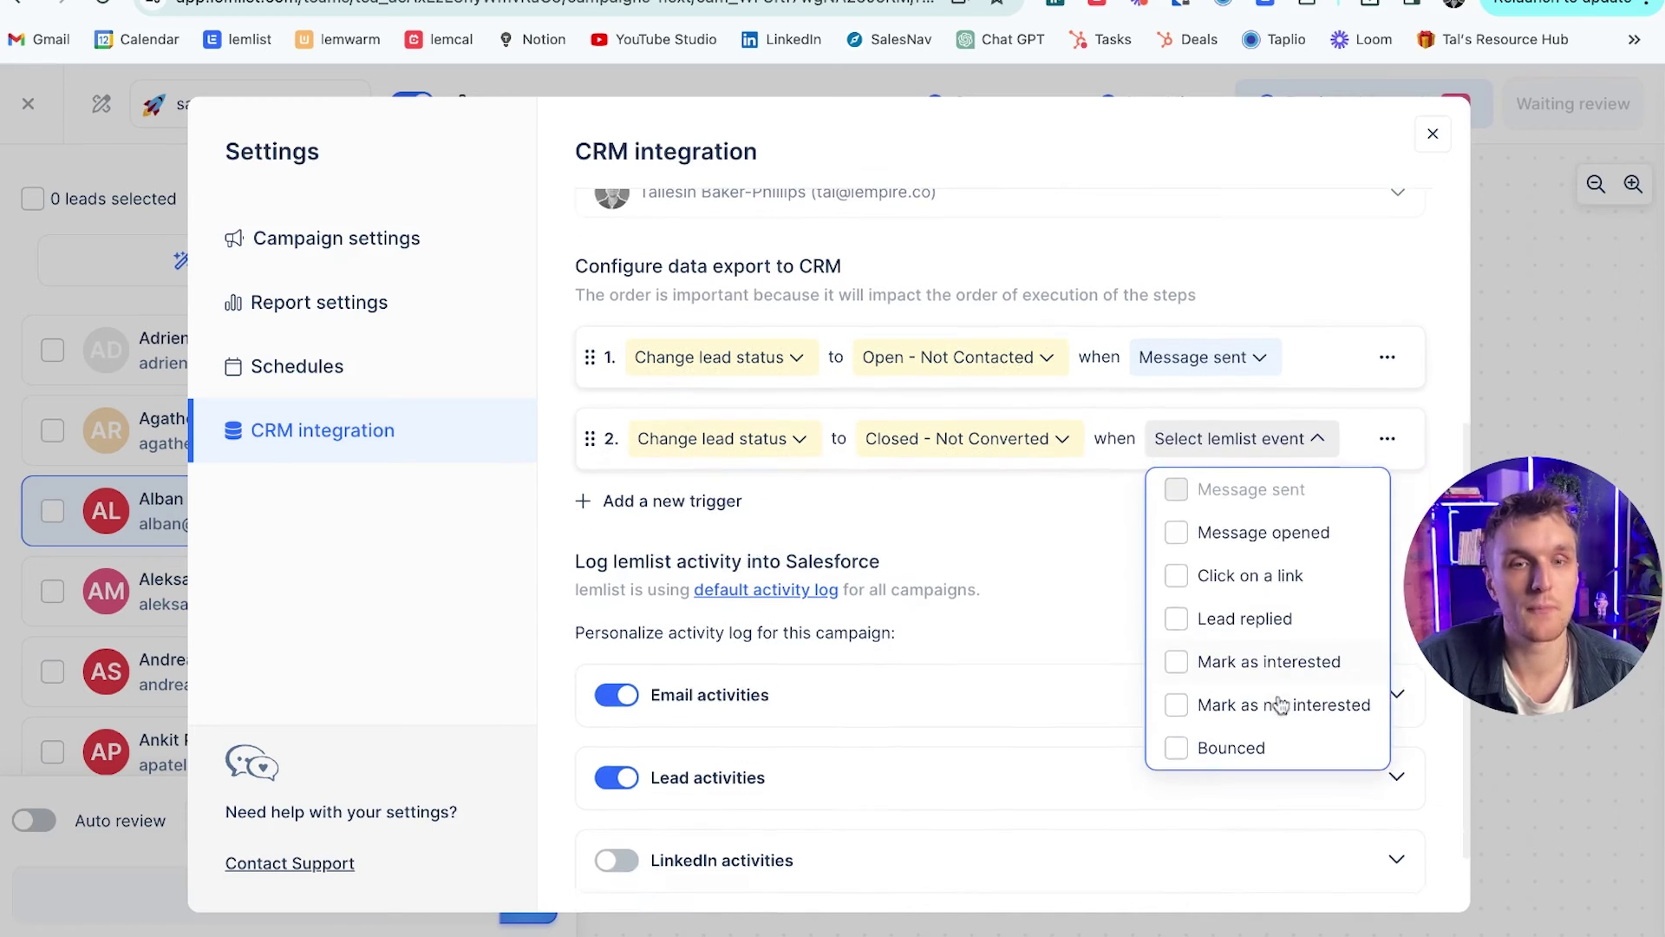
{"action": "left_click", "coordinate": [1281, 704]}
{"action": "left_click", "coordinate": [1039, 610]}
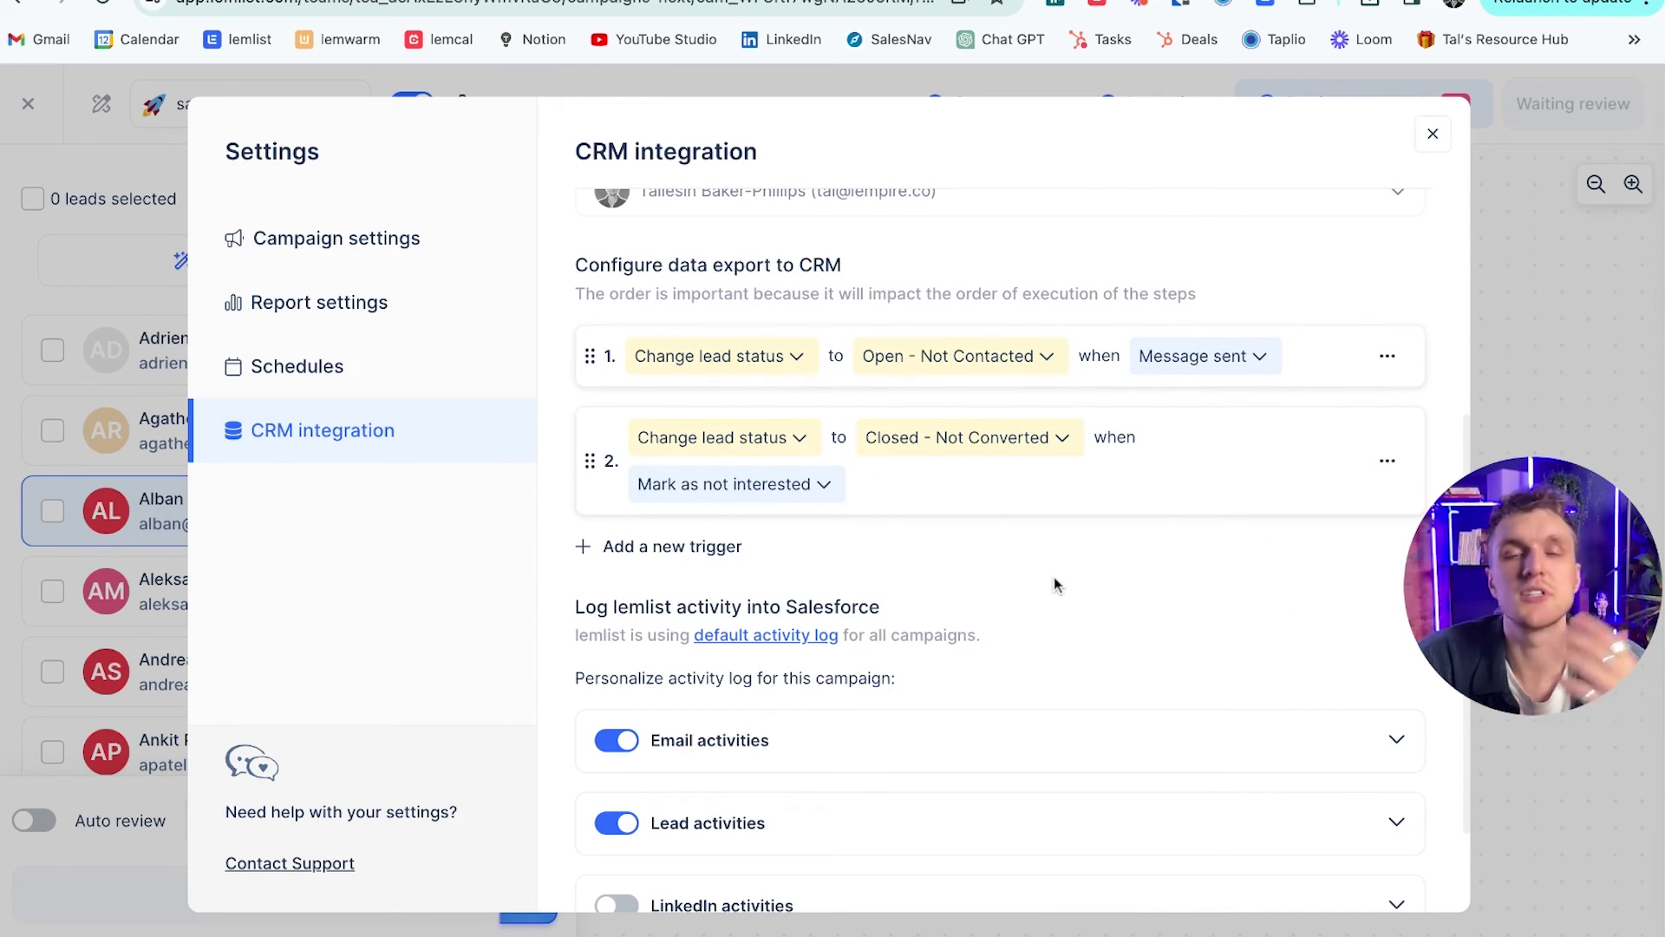
{"action": "scroll", "coordinate": [1054, 576], "scroll_direction": "up", "scroll_amount": 3}
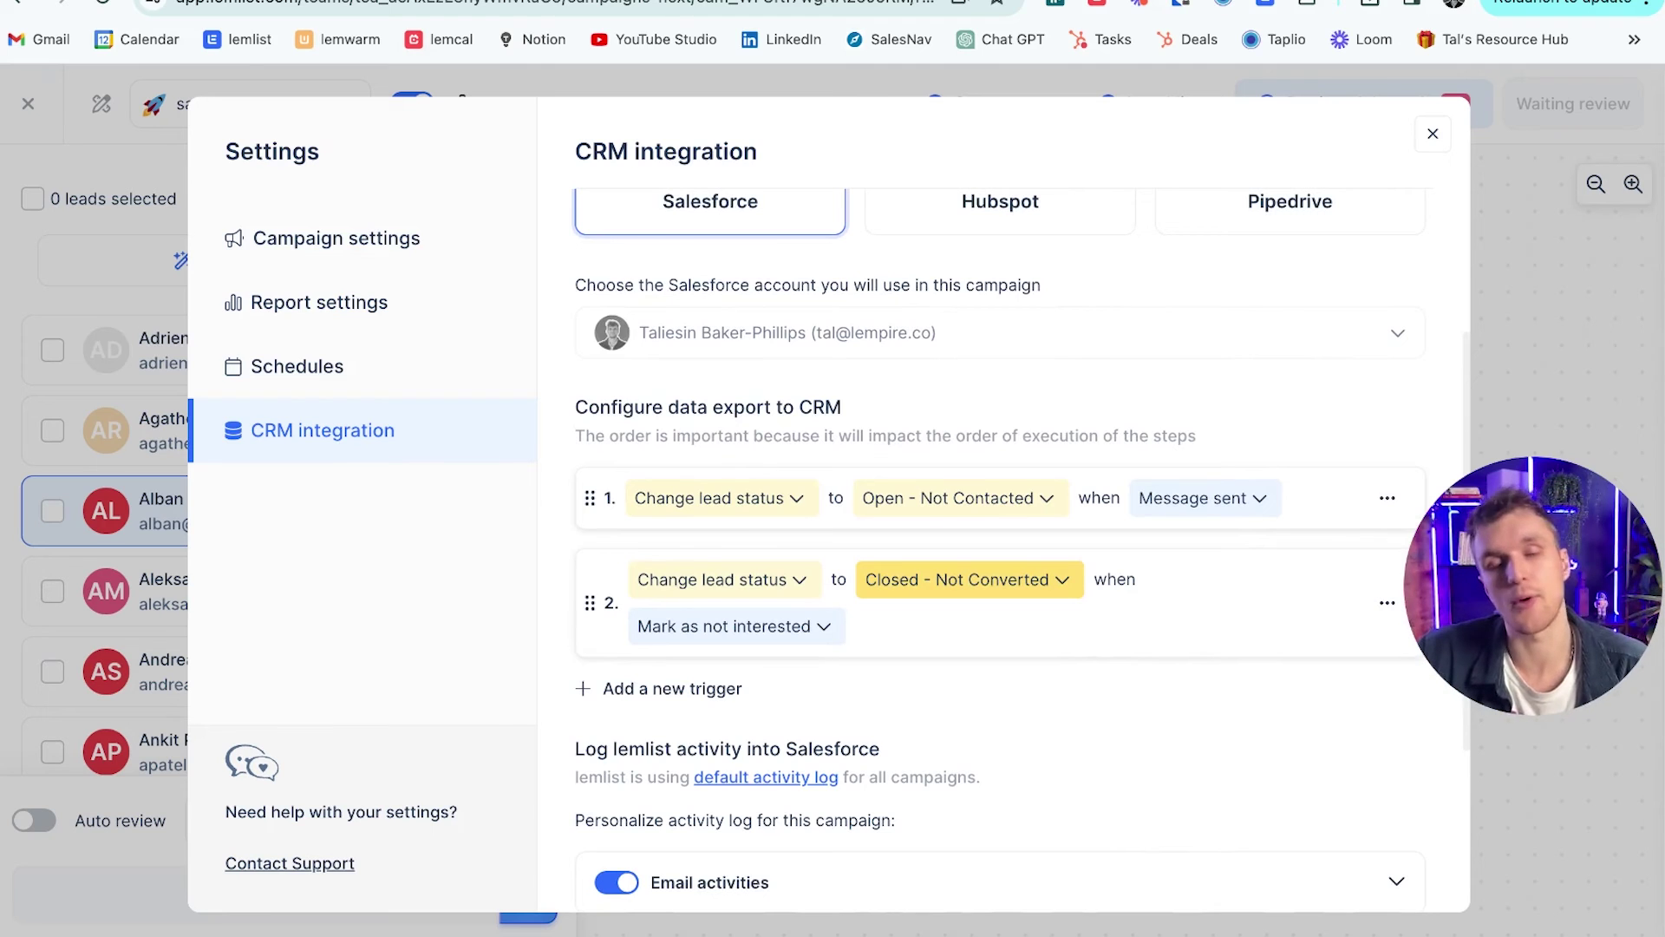
- Switch email activity logging off and back on, leaving it enabled
{"action": "scroll", "coordinate": [1054, 579], "scroll_direction": "down", "scroll_amount": 3}
{"action": "triple_click", "coordinate": [739, 550]}
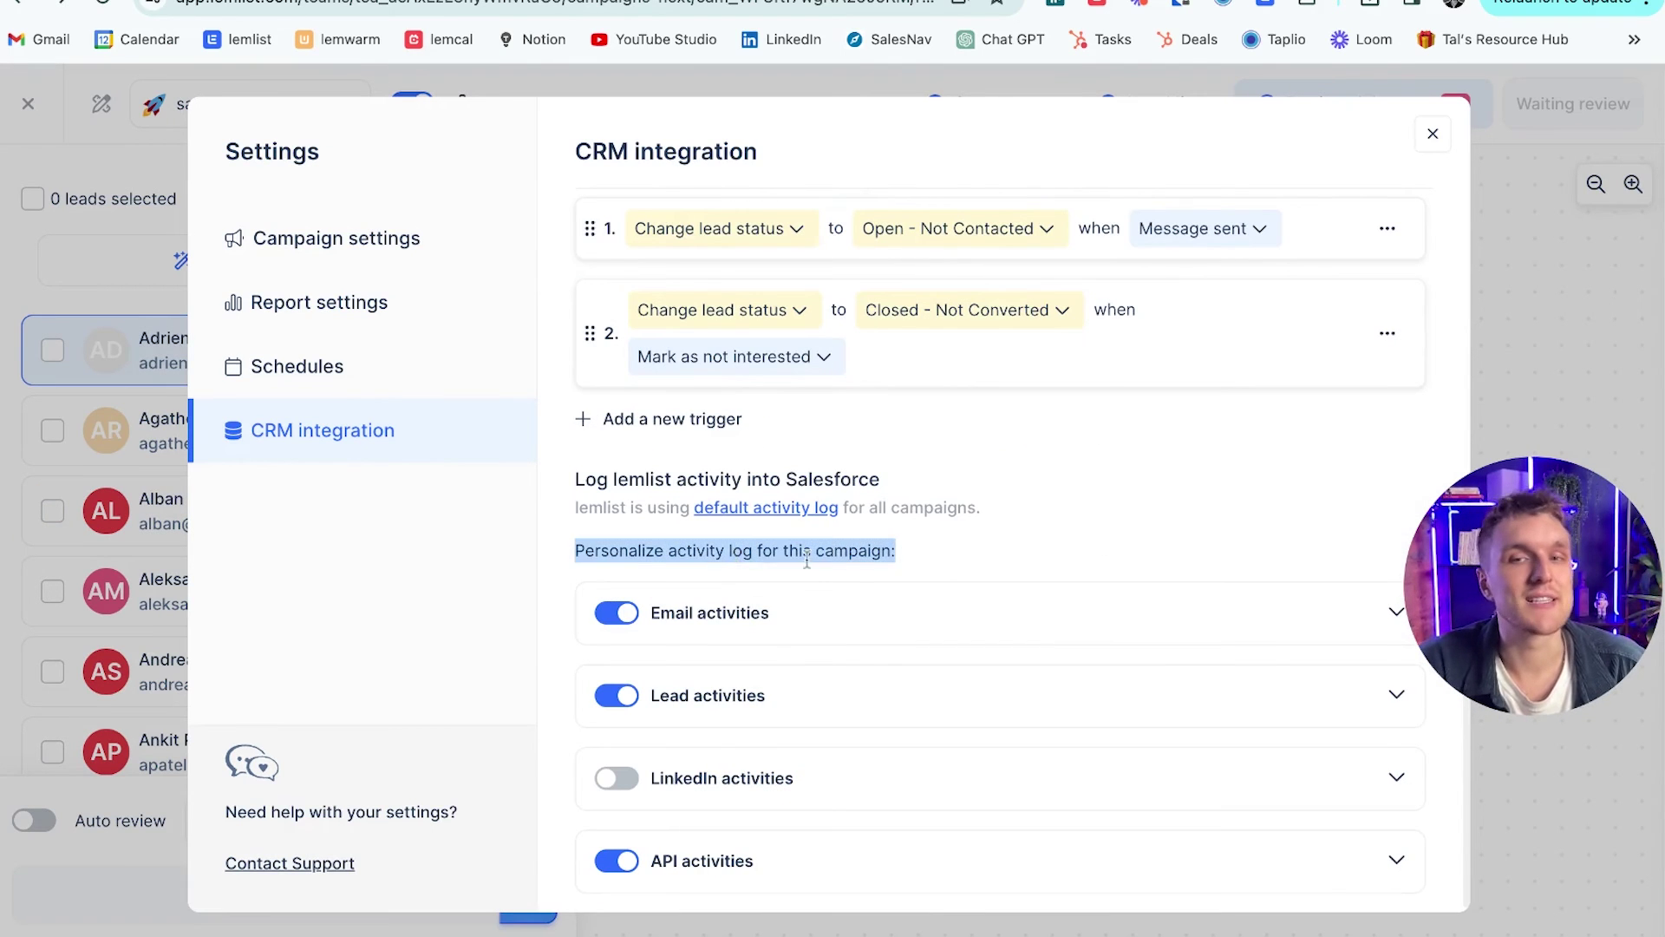
{"action": "left_click", "coordinate": [829, 620]}
{"action": "left_click", "coordinate": [828, 619]}
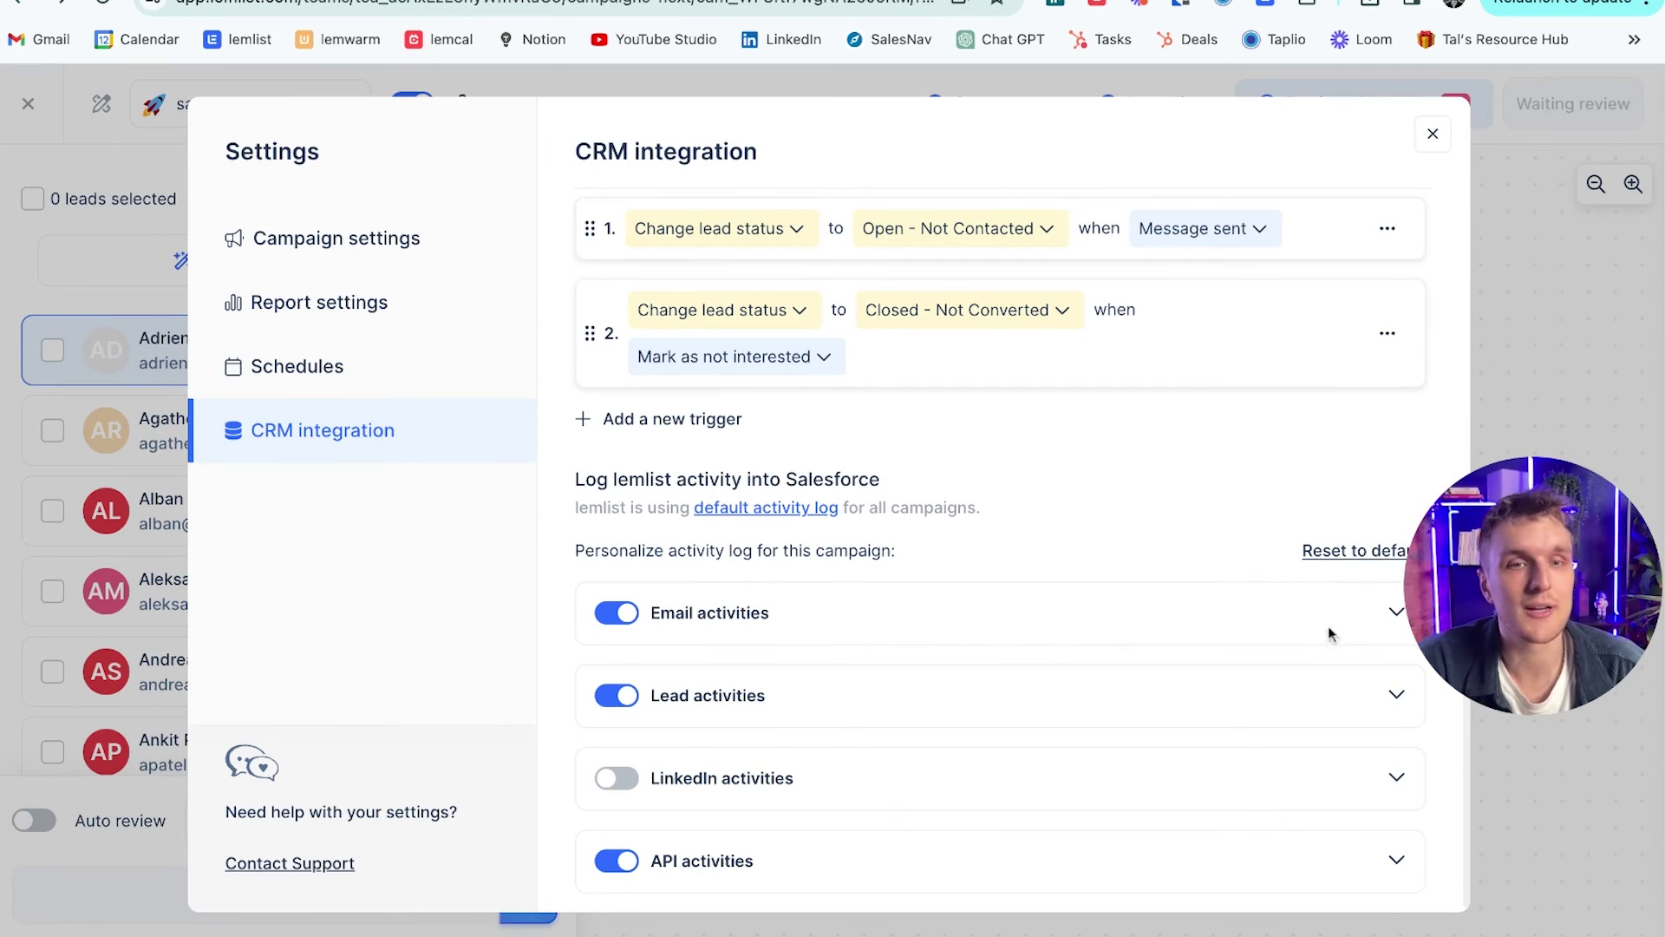
- Expand the email and LinkedIn activity options to review them, then collapse LinkedIn
{"action": "left_click", "coordinate": [1391, 618]}
{"action": "scroll", "coordinate": [929, 737], "scroll_direction": "down", "scroll_amount": 1}
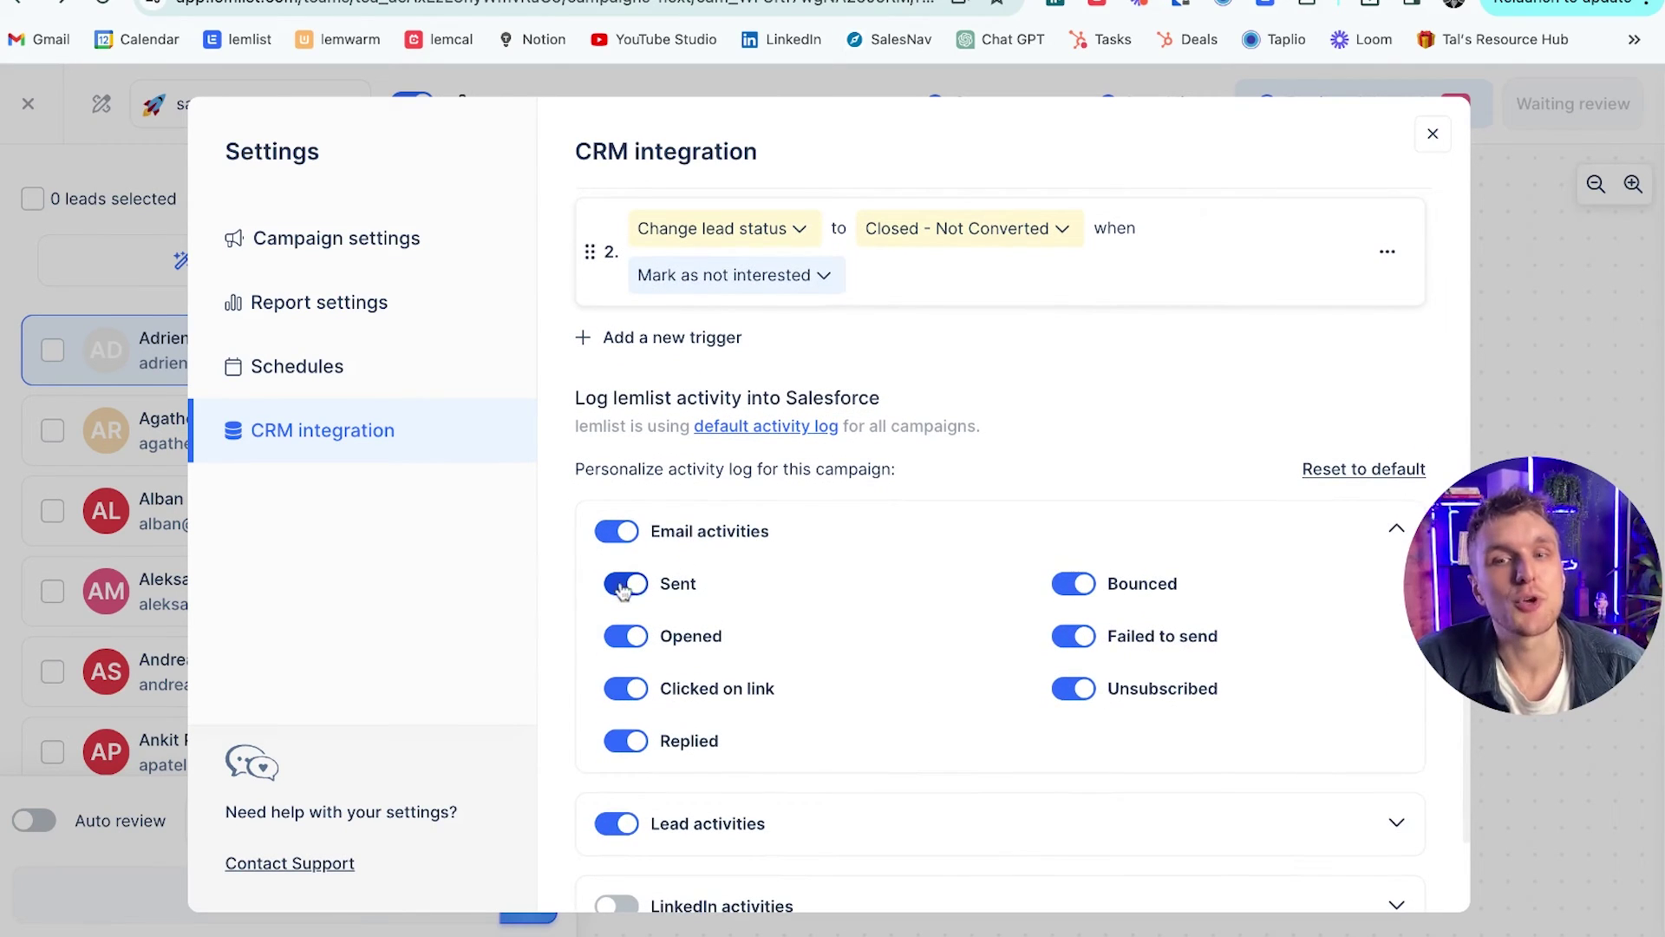
{"action": "scroll", "coordinate": [1059, 769], "scroll_direction": "down", "scroll_amount": 2}
{"action": "left_click", "coordinate": [1090, 803]}
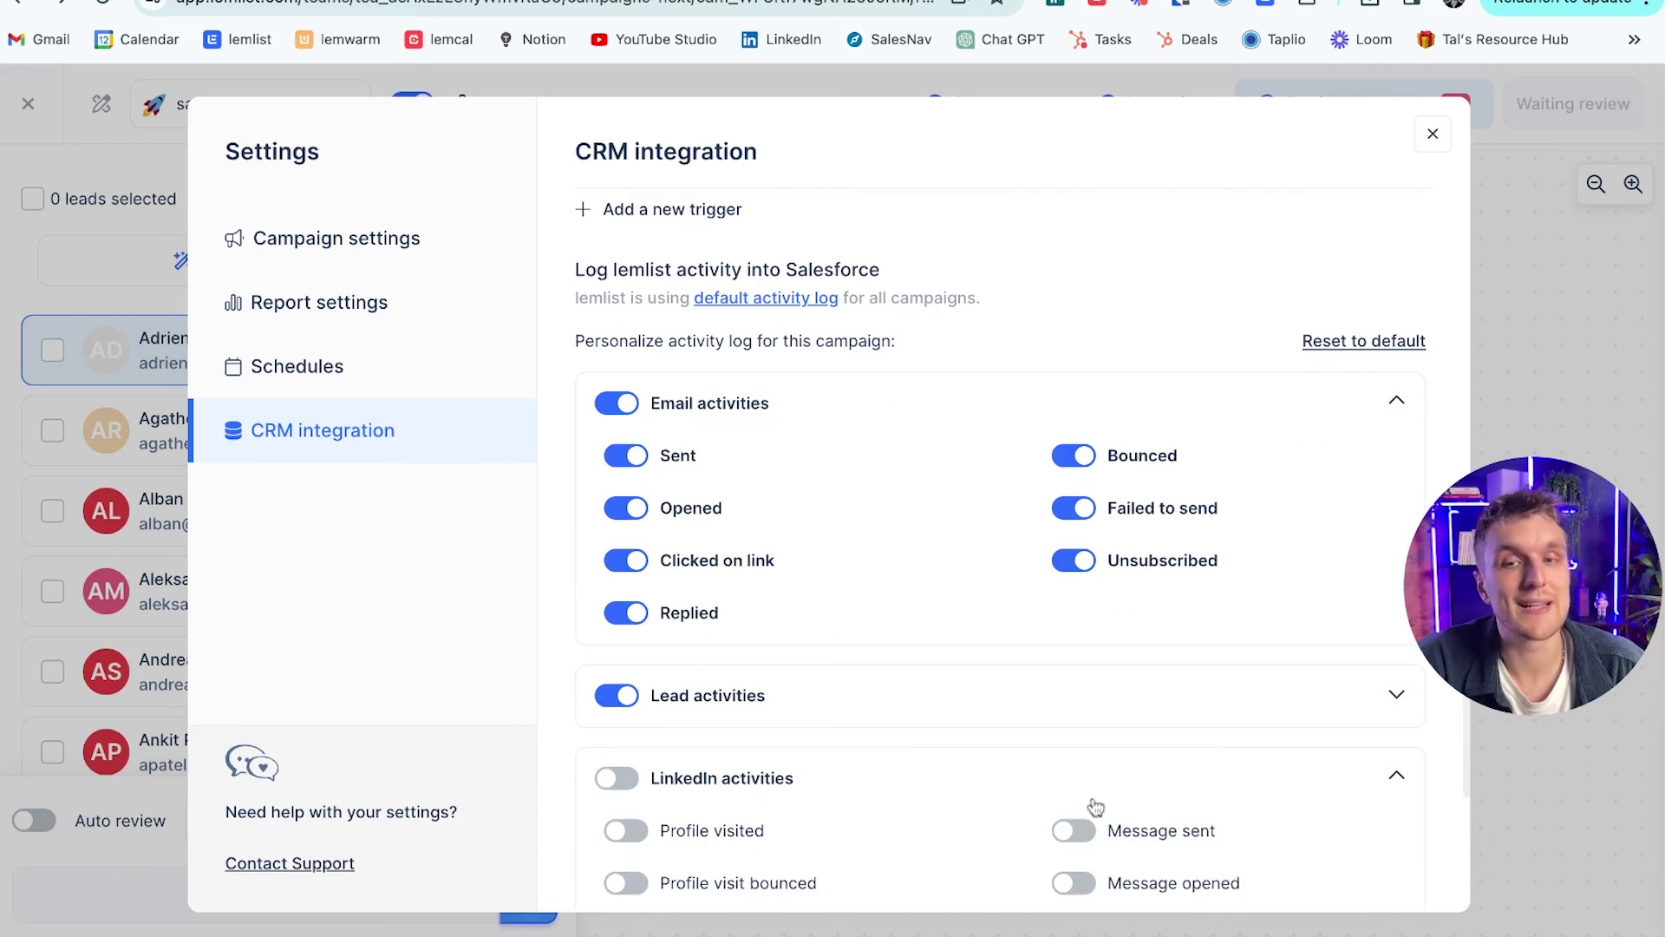
{"action": "scroll", "coordinate": [1095, 806], "scroll_direction": "down", "scroll_amount": 3}
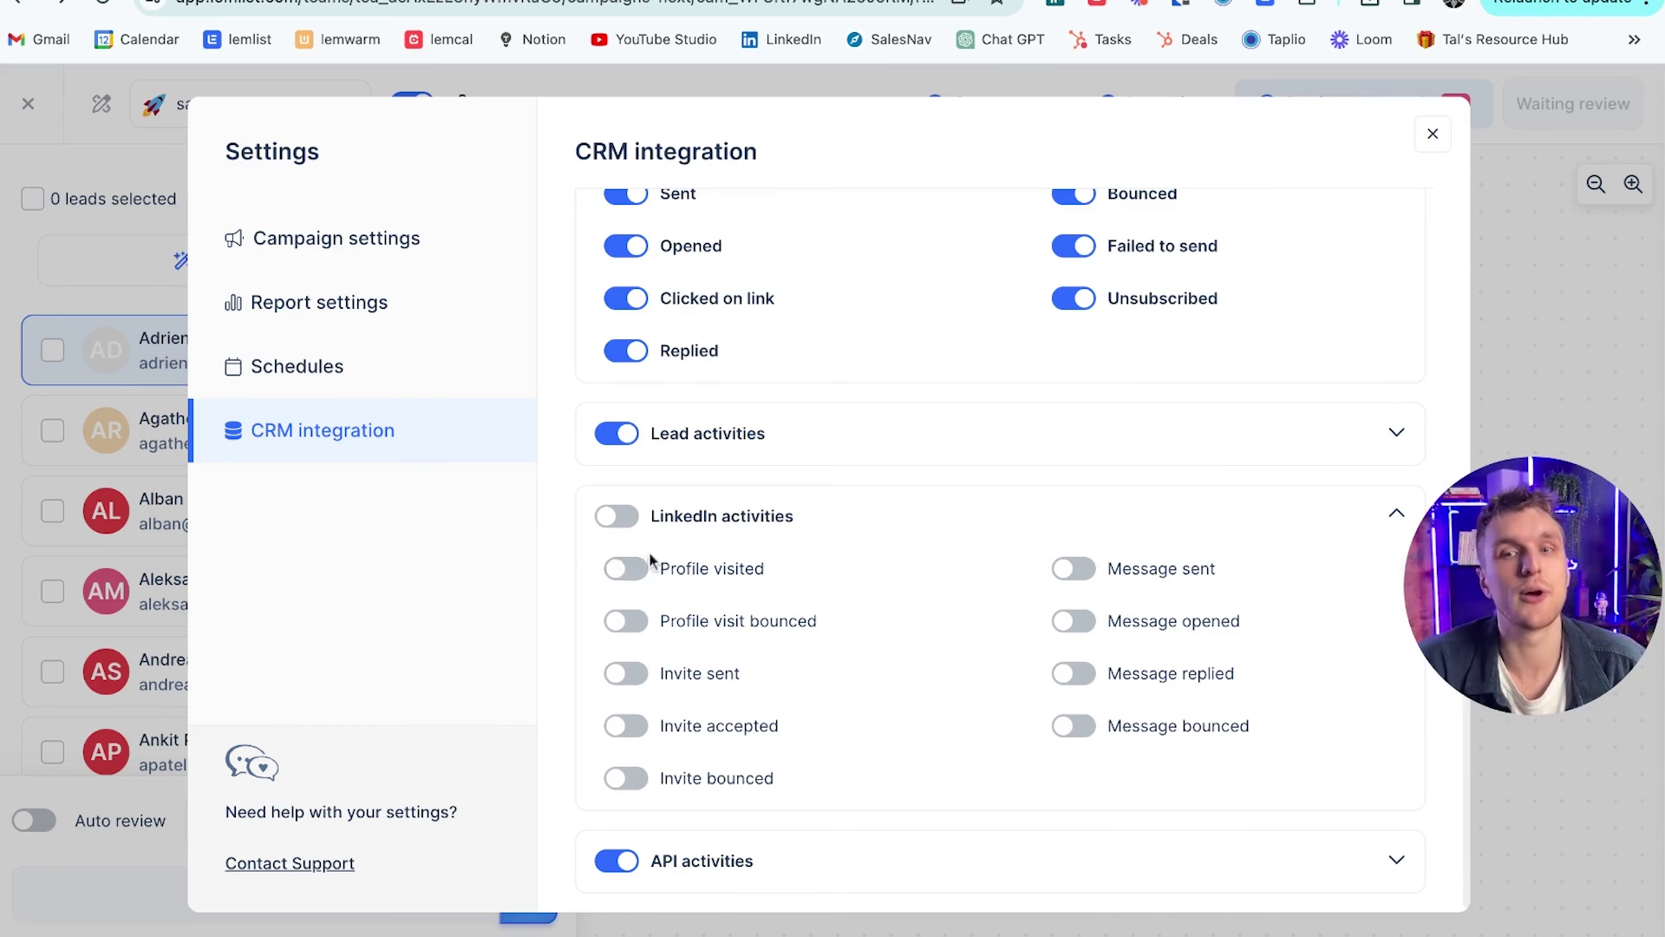
{"action": "left_click", "coordinate": [1394, 520]}
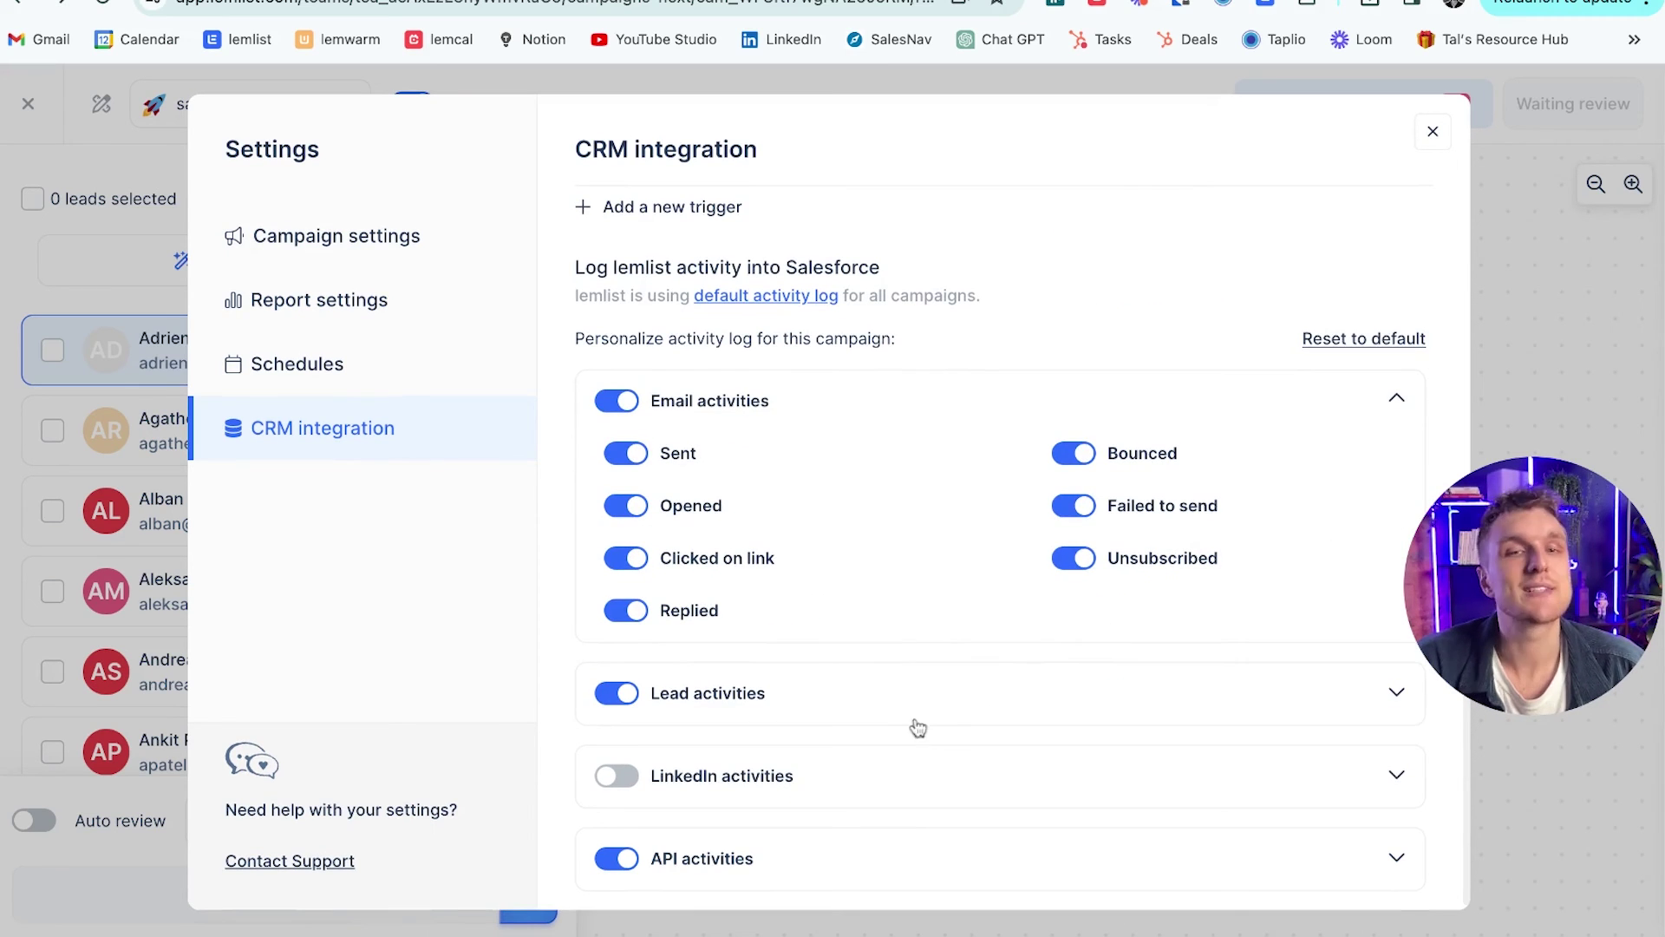
- Open the default activity log settings and highlight the 'Store lemlist activities as' heading
{"action": "left_click", "coordinate": [802, 299]}
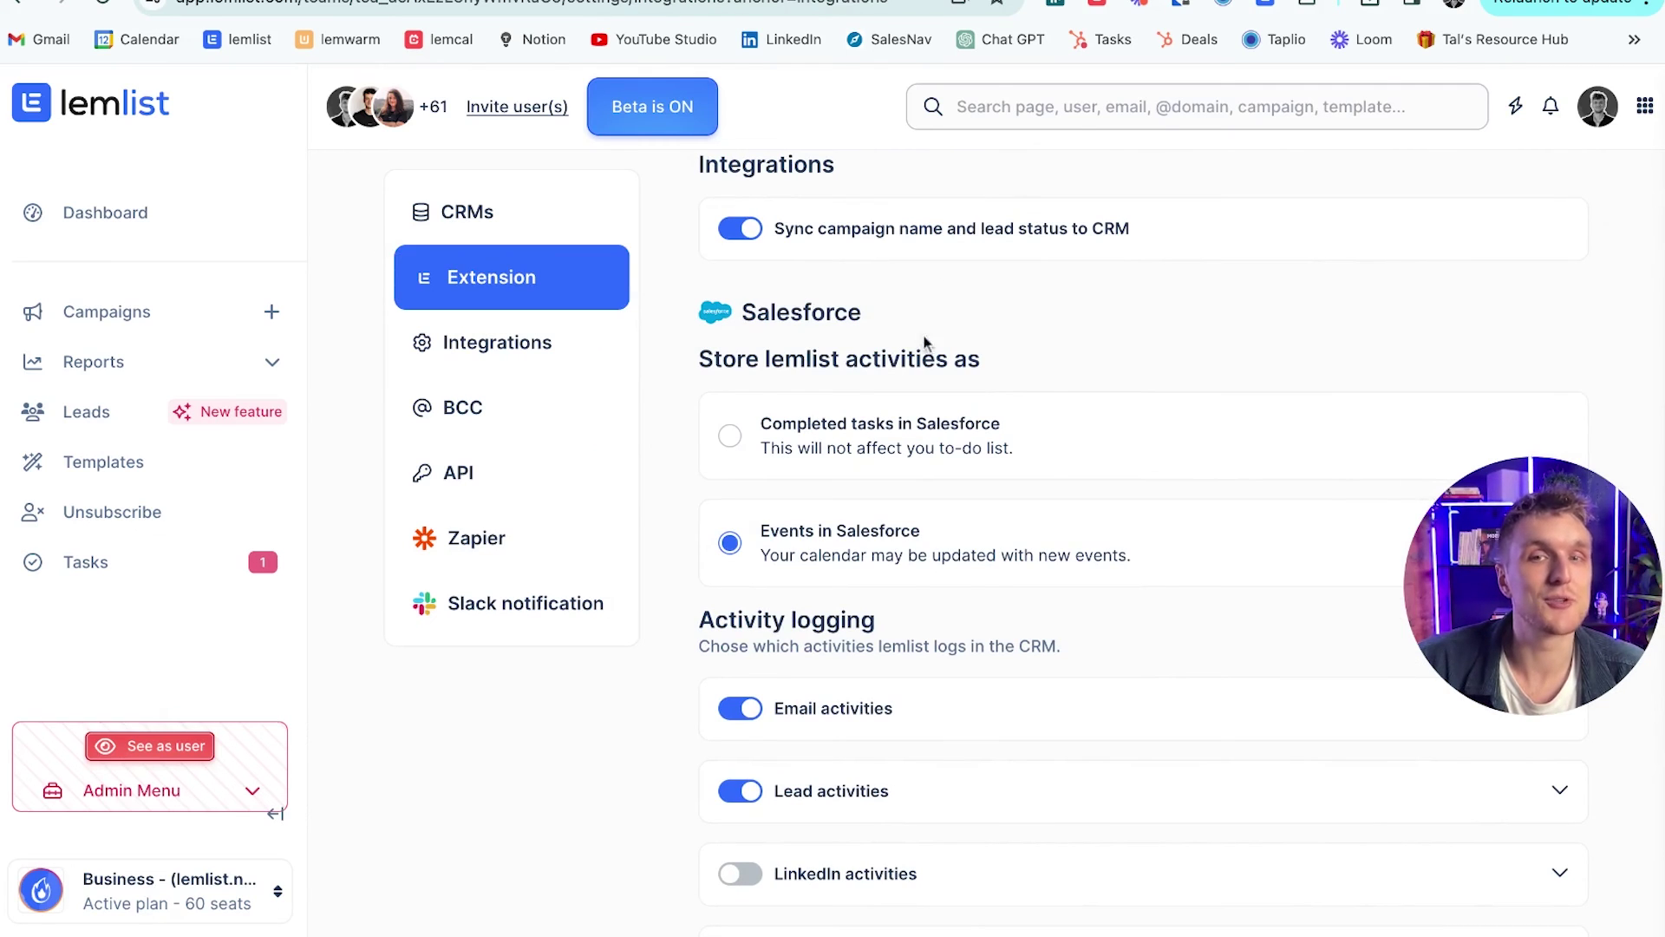
{"action": "left_click_drag", "start_coordinate": [746, 356], "coordinate": [960, 379]}
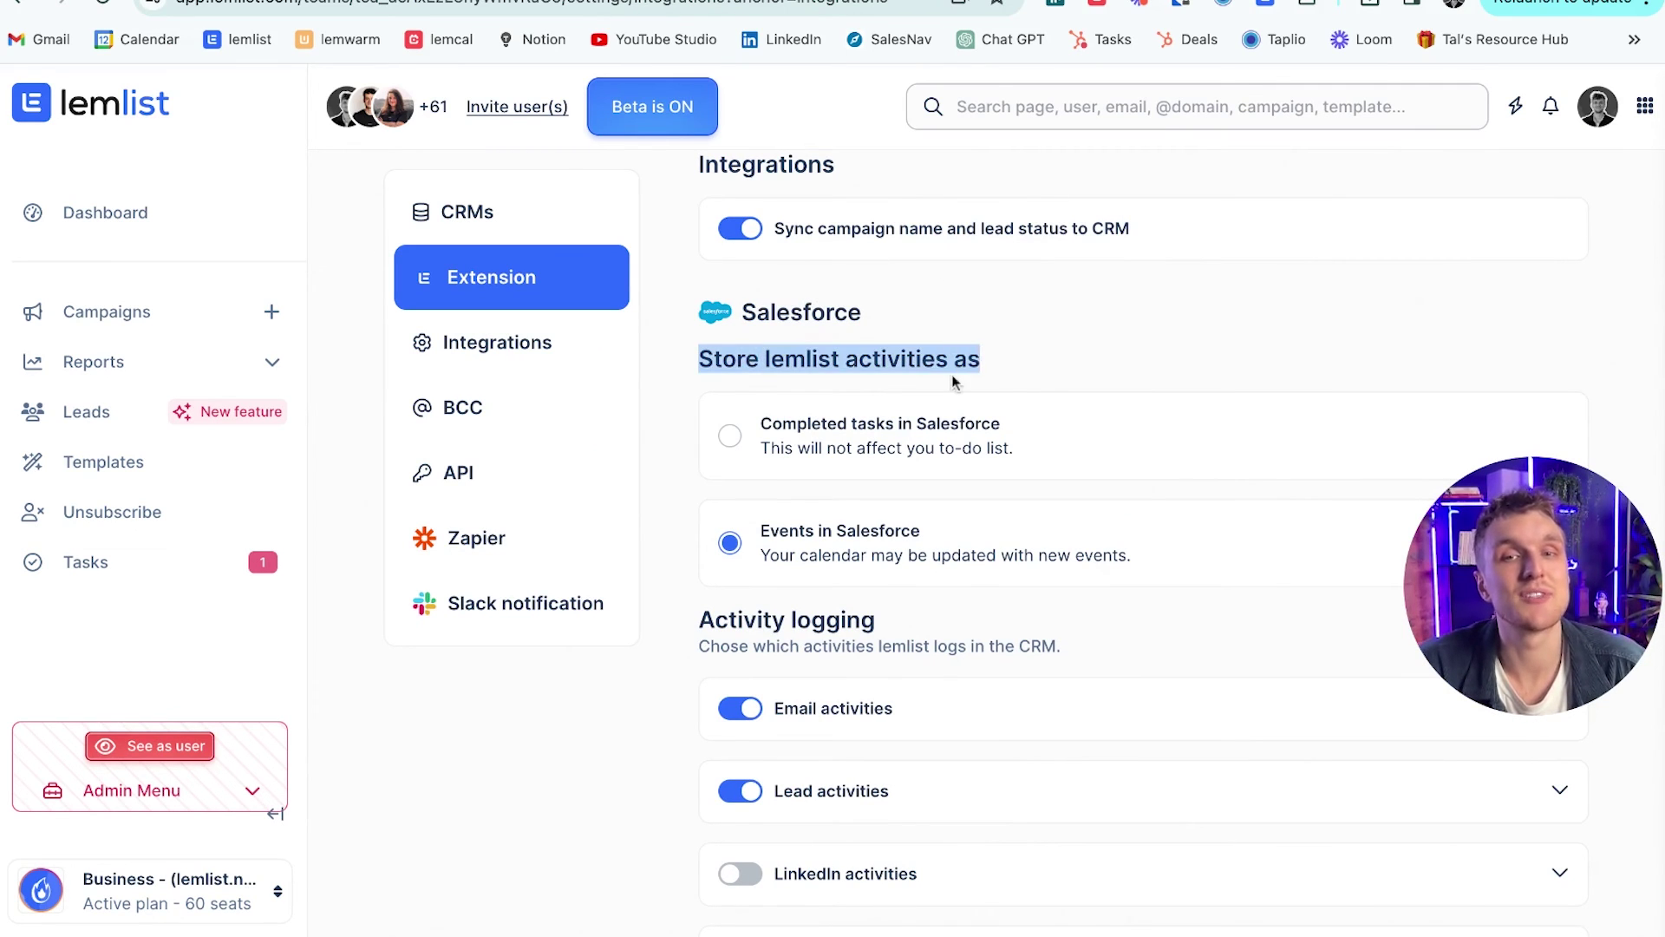
{"action": "left_click", "coordinate": [954, 382]}
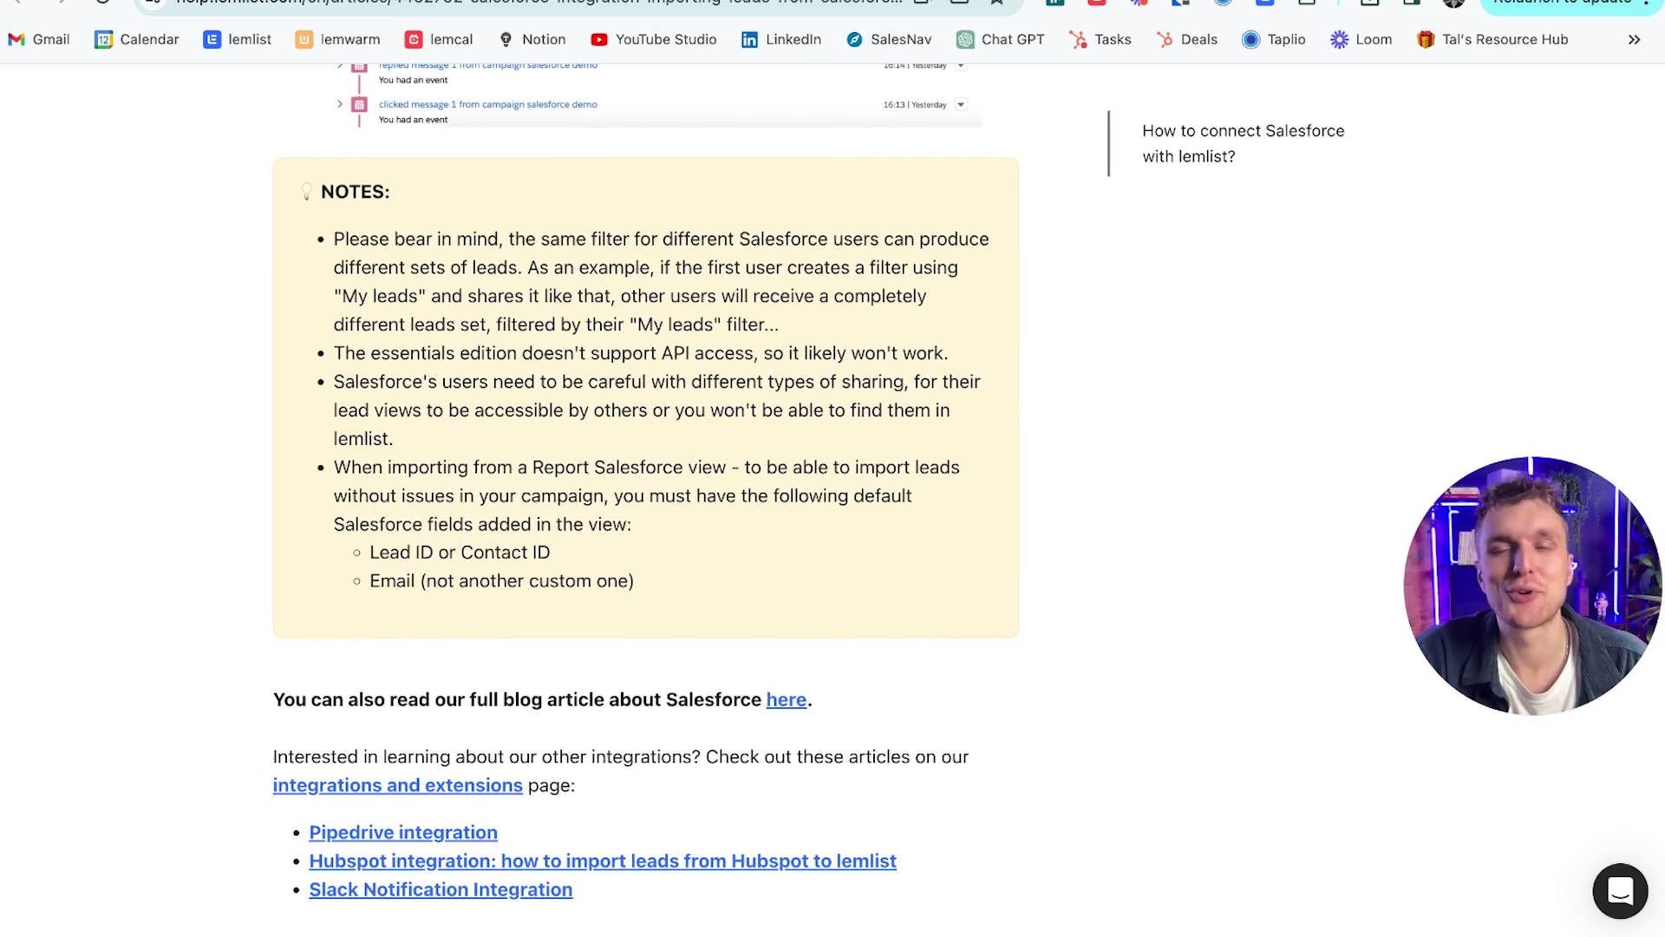
- Go to the top of the Salesforce help article and highlight its title
{"action": "key", "text": "Home"}
{"action": "triple_click", "coordinate": [540, 477]}
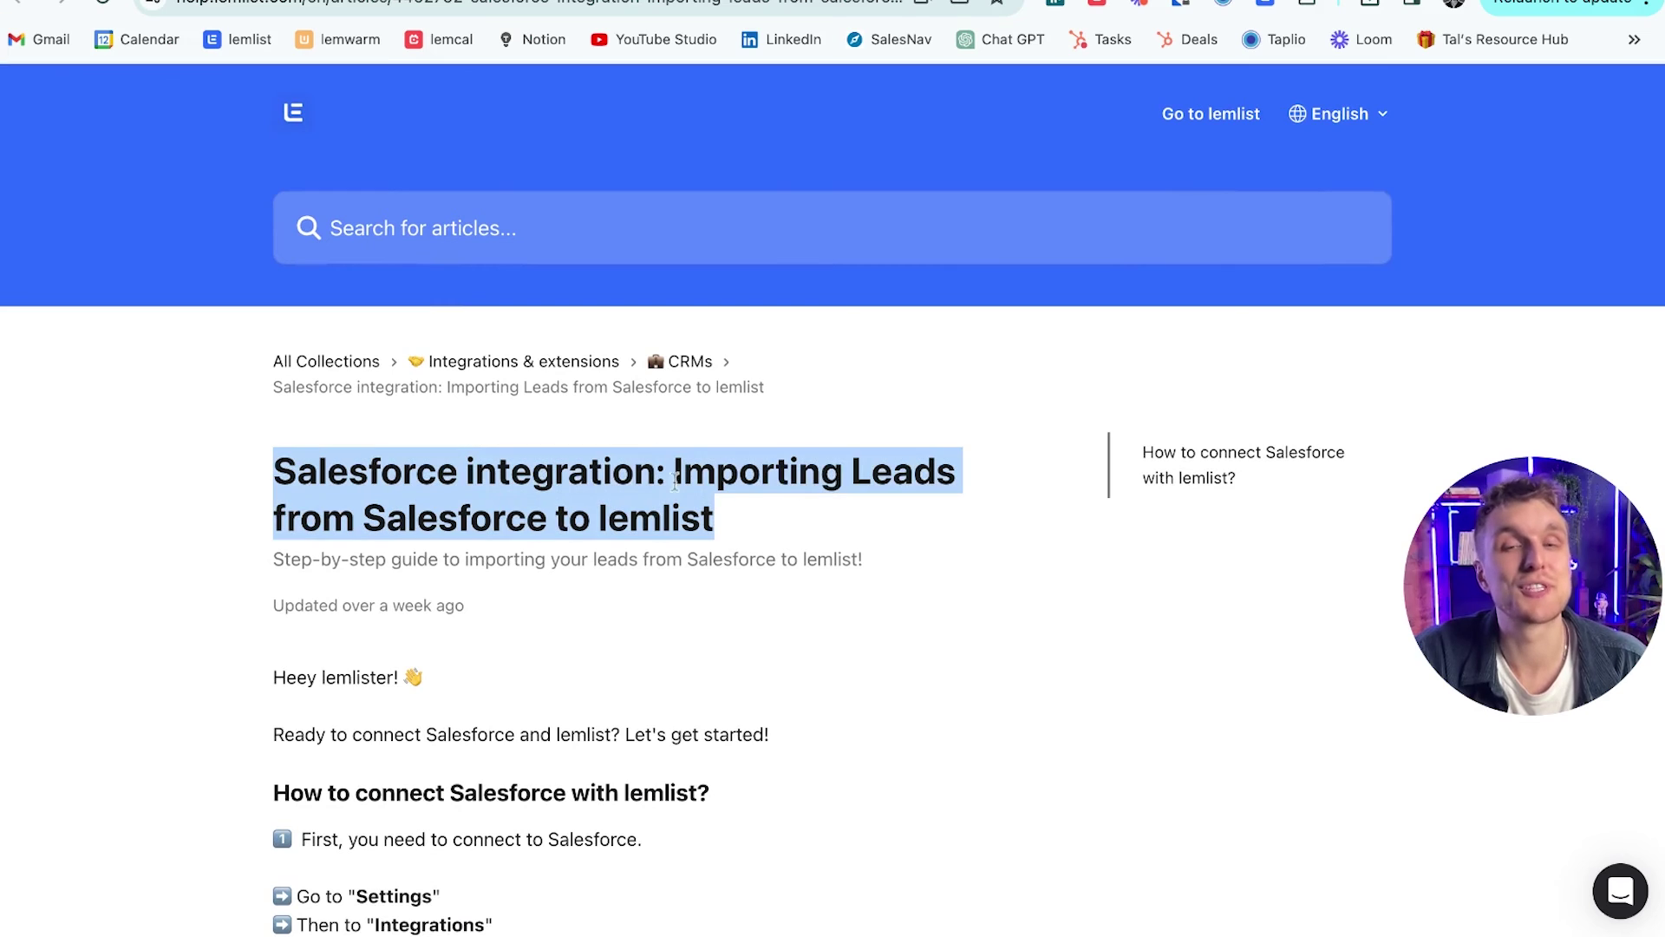
{"action": "left_click", "coordinate": [891, 504]}
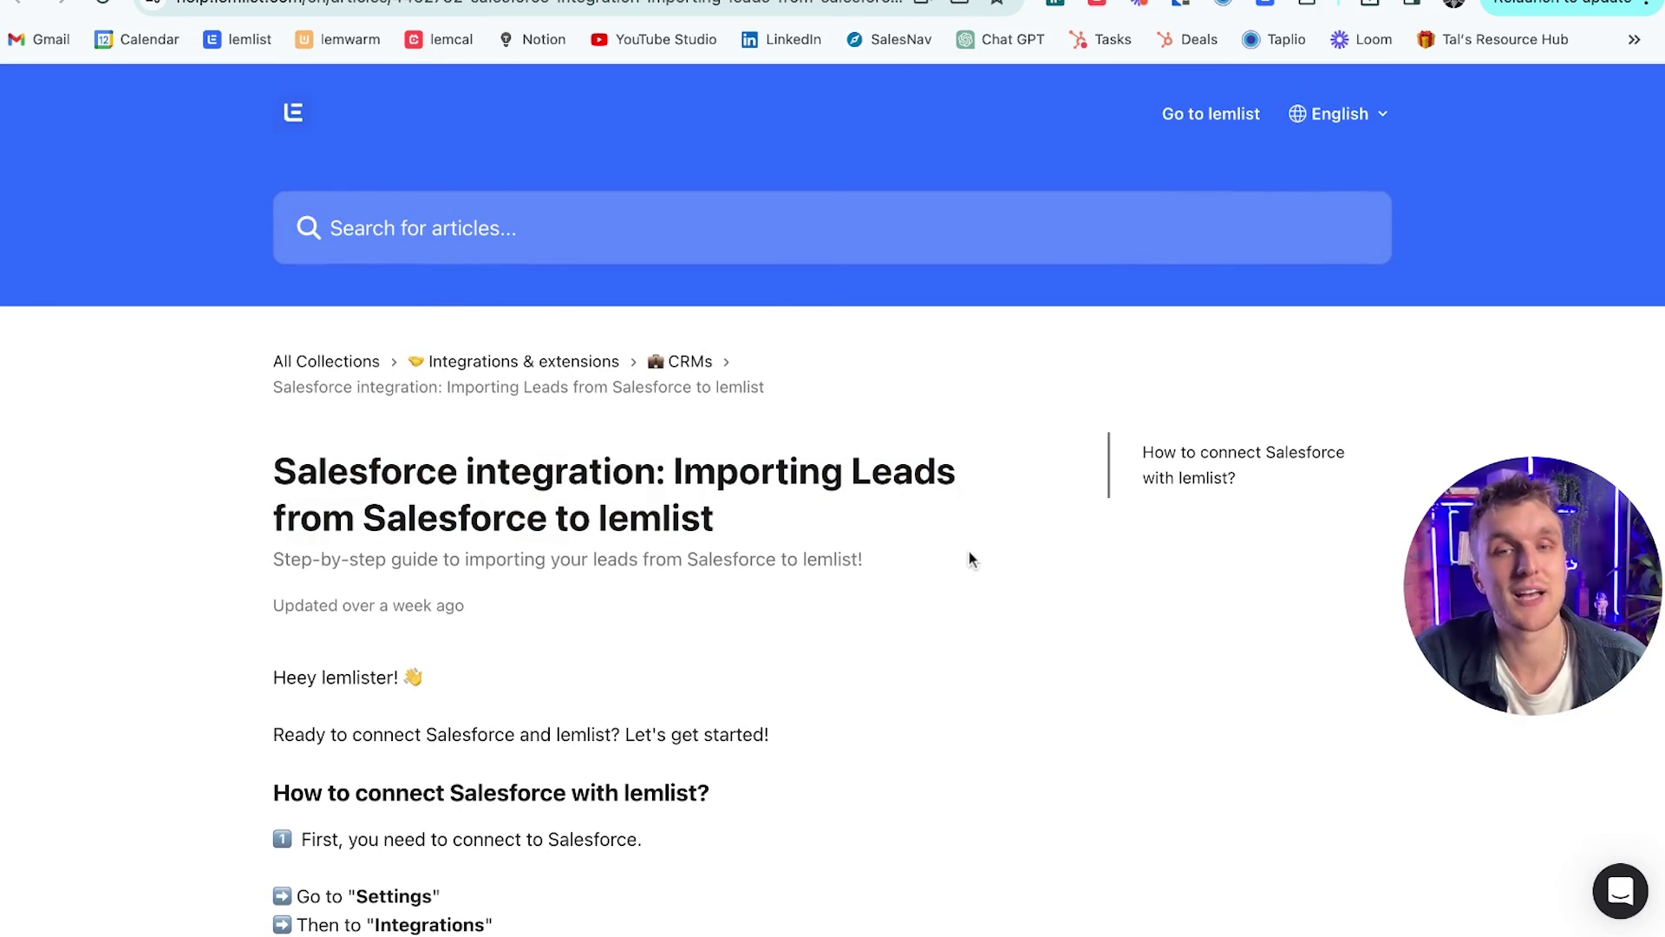
- In the NOTES box, highlight the required Lead ID or Contact ID and Email fields
{"action": "key", "text": "End"}
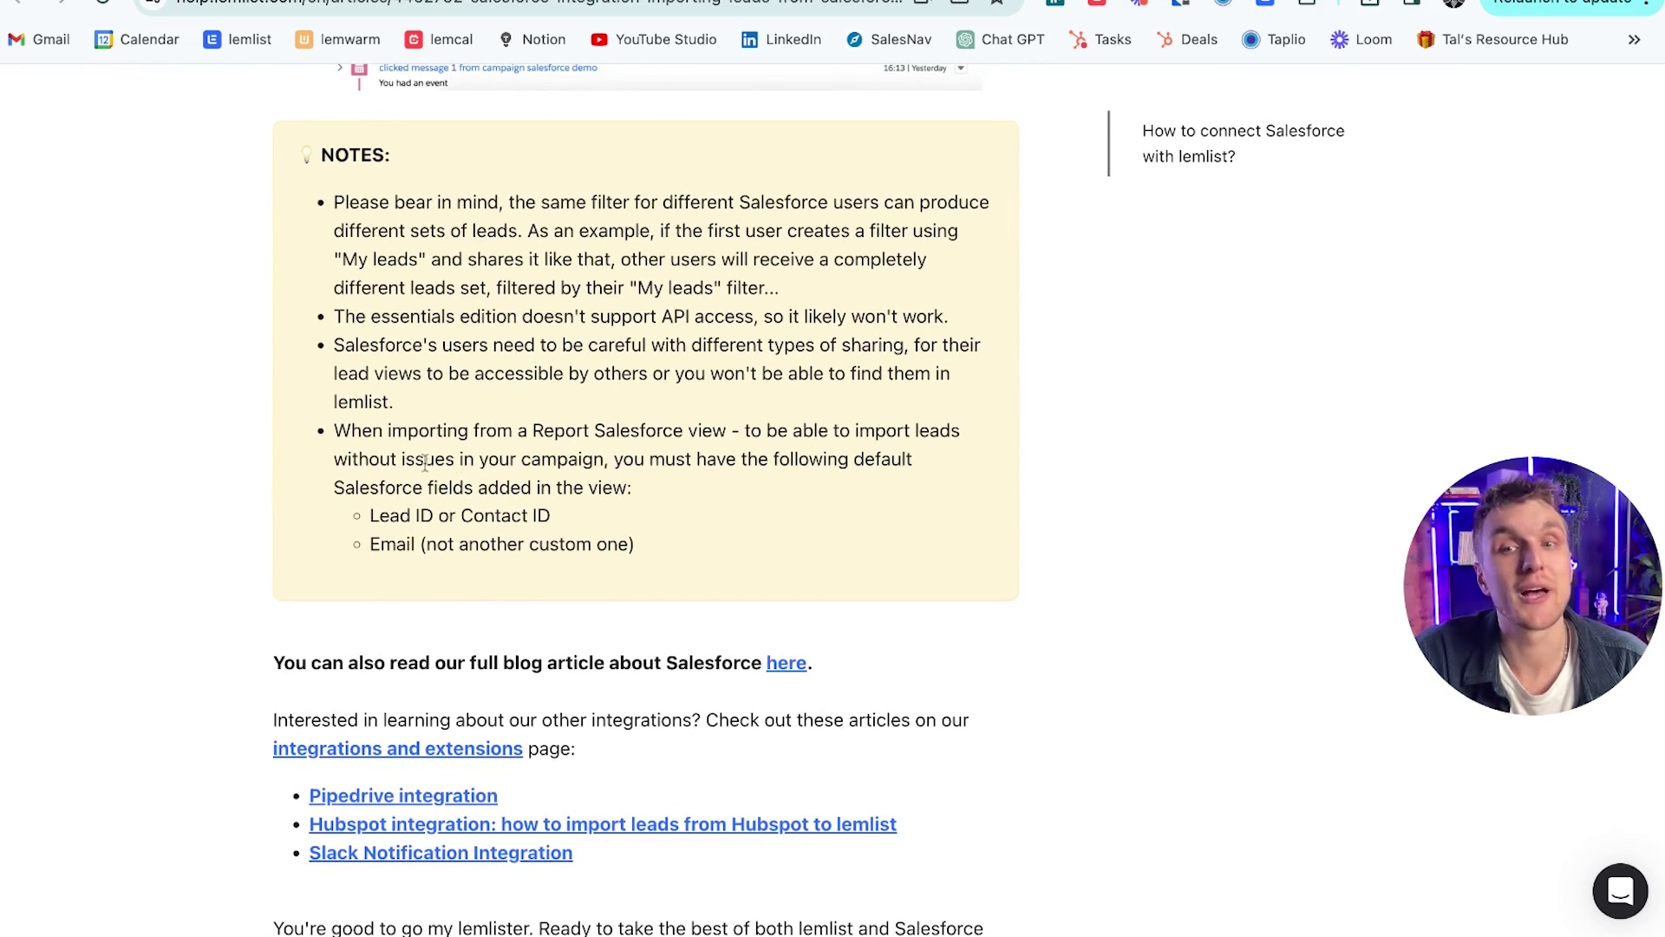
{"action": "triple_click", "coordinate": [375, 479]}
{"action": "left_click", "coordinate": [409, 516]}
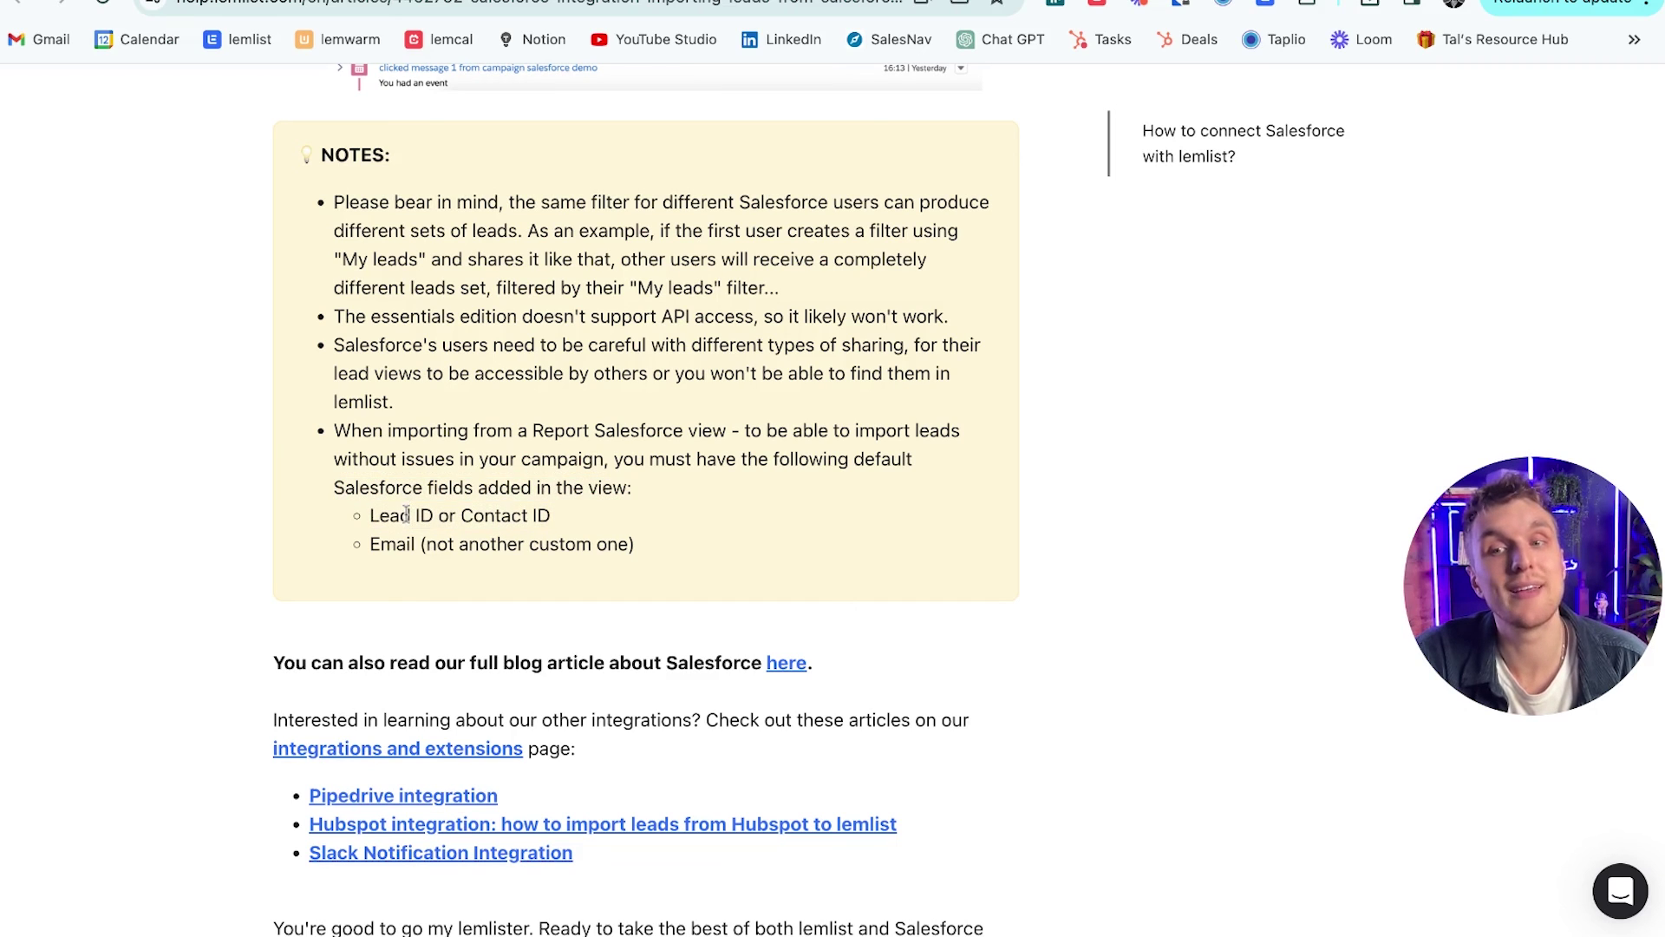
{"action": "left_click_drag", "start_coordinate": [410, 515], "coordinate": [507, 515]}
{"action": "left_click", "coordinate": [405, 515]}
{"action": "double_click", "coordinate": [390, 544]}
{"action": "left_click", "coordinate": [559, 535]}
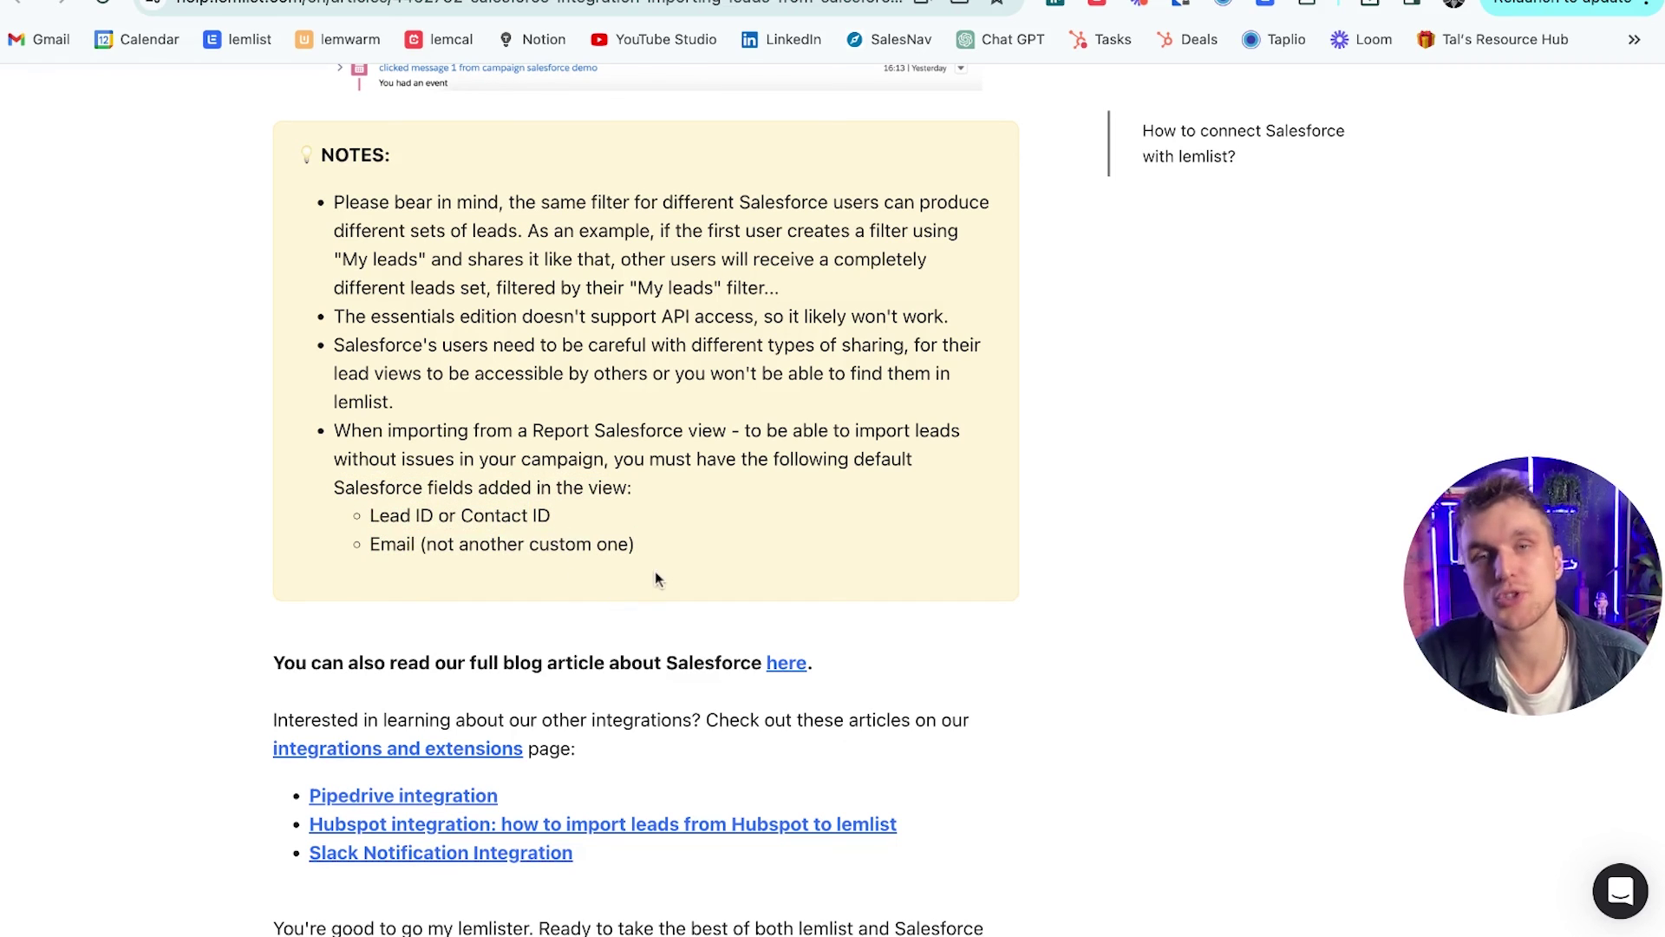